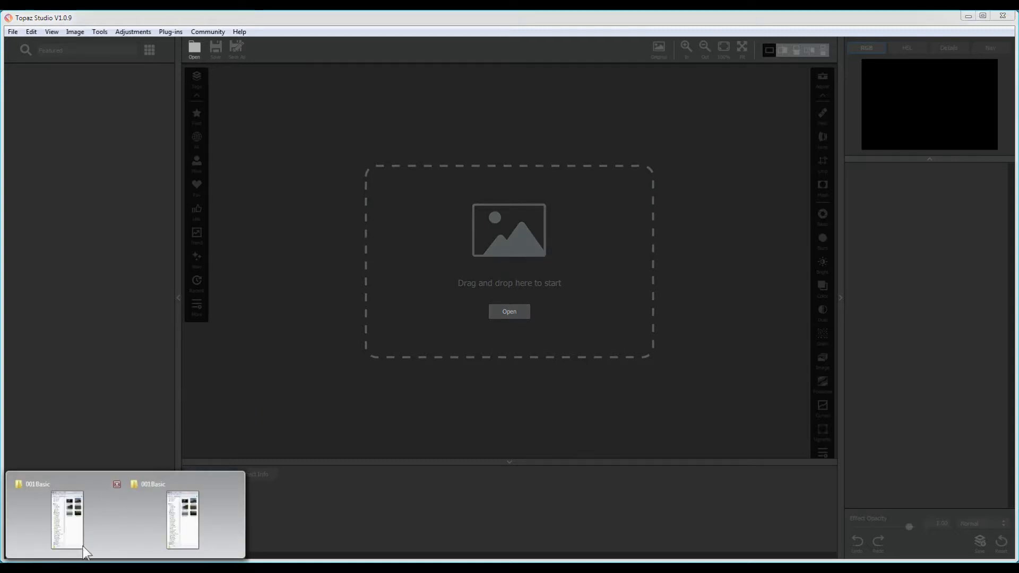
- Load all six photos from the 001Basic folder into the Topaz Studio workspace
click(95, 517)
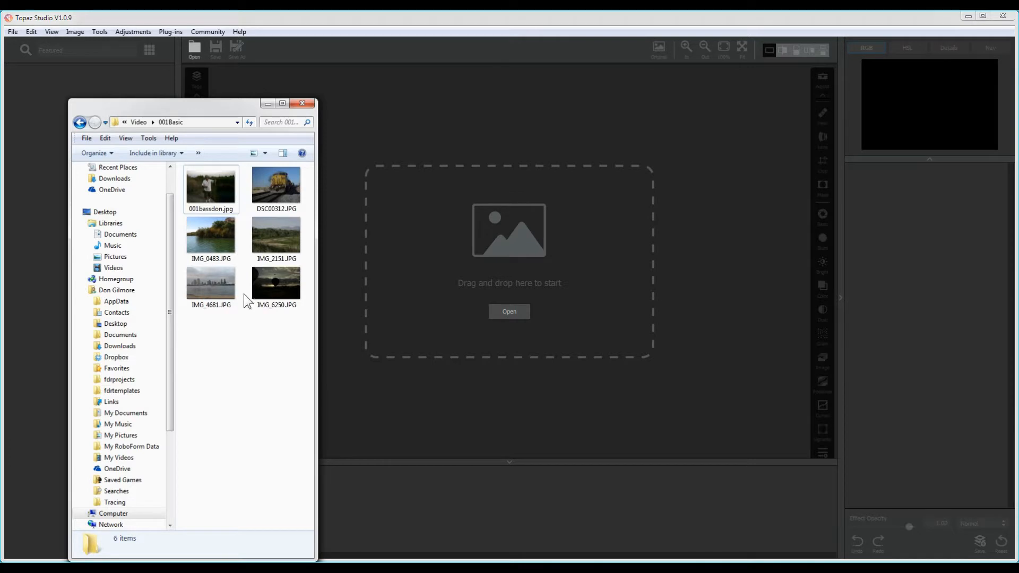
click(209, 196)
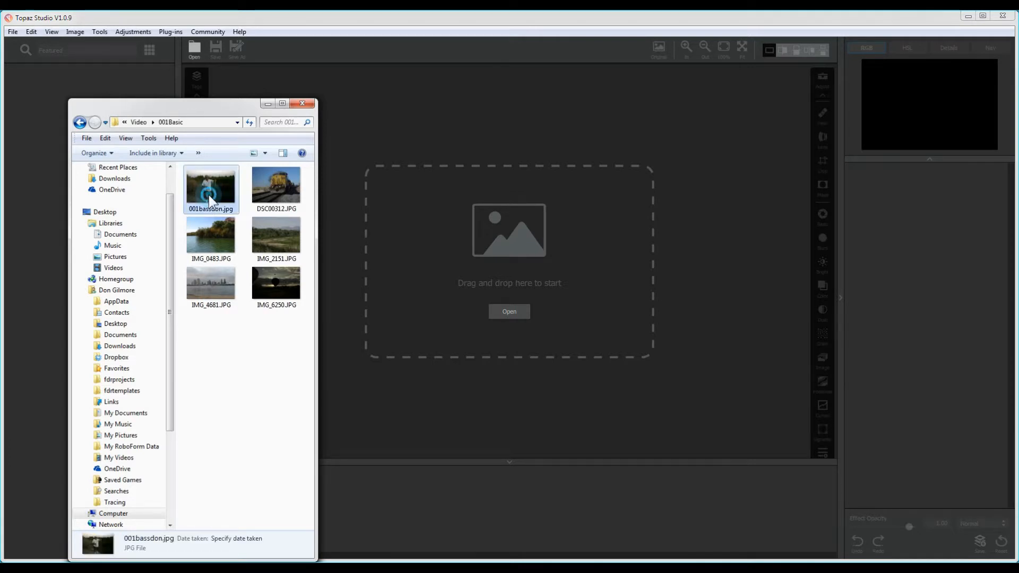
shift+click(281, 290)
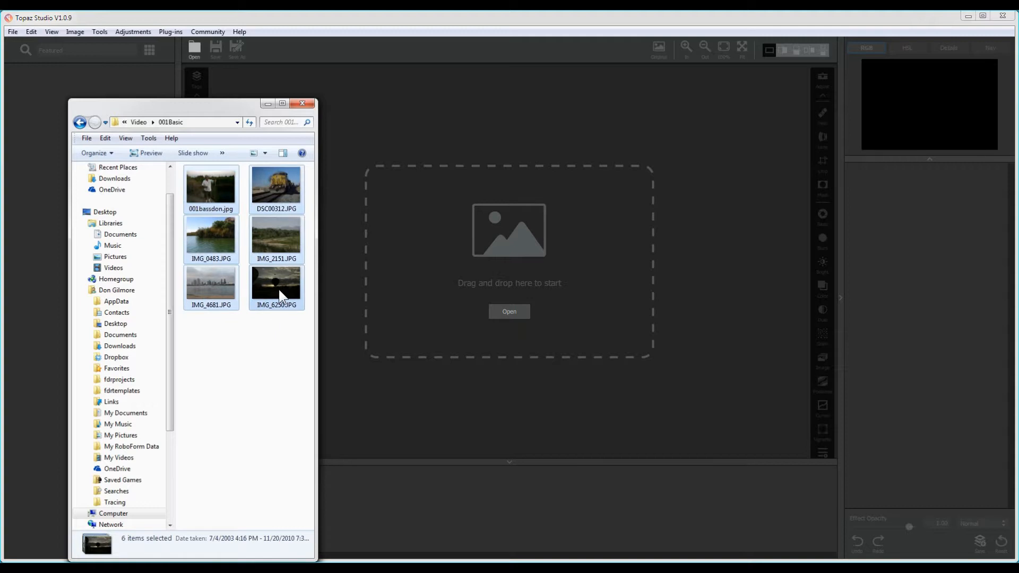
drag(279, 289, 435, 518)
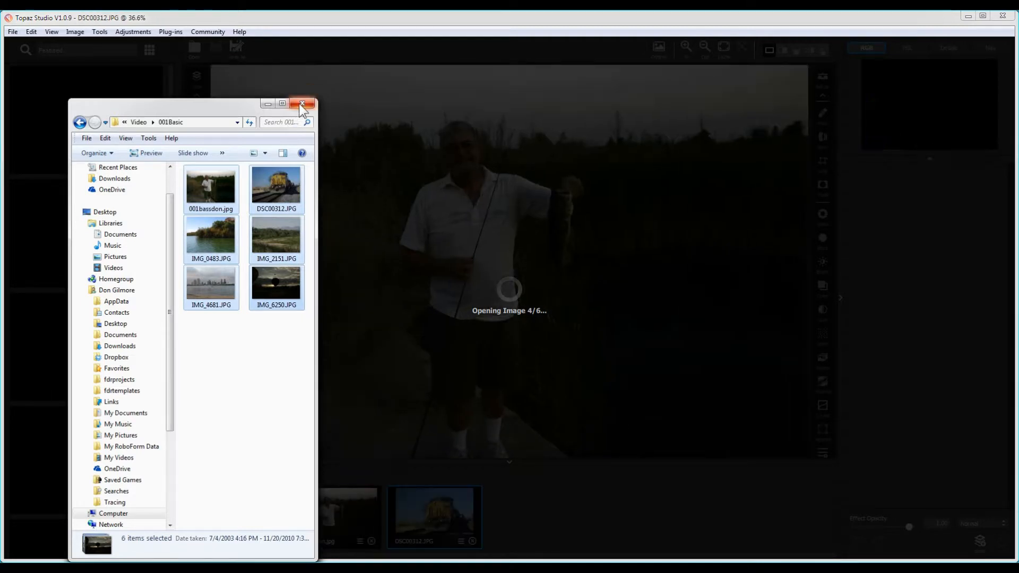
click(269, 103)
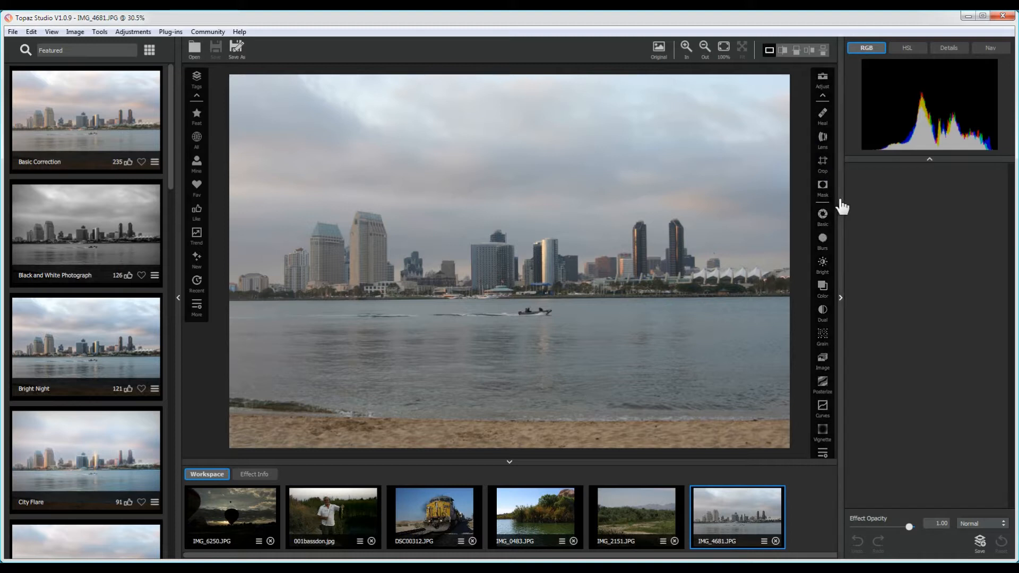
- Add a Basic Adjustment to the skyline photo with exposure 0.22, clarity 0.50, shadow -0.38 and highlight -0.25
click(823, 215)
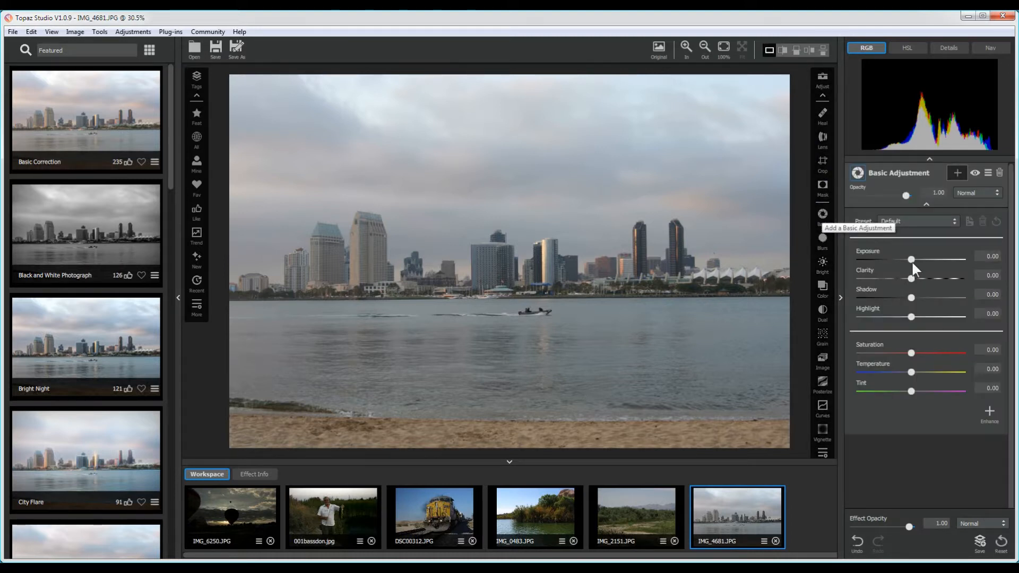
drag(911, 259, 922, 259)
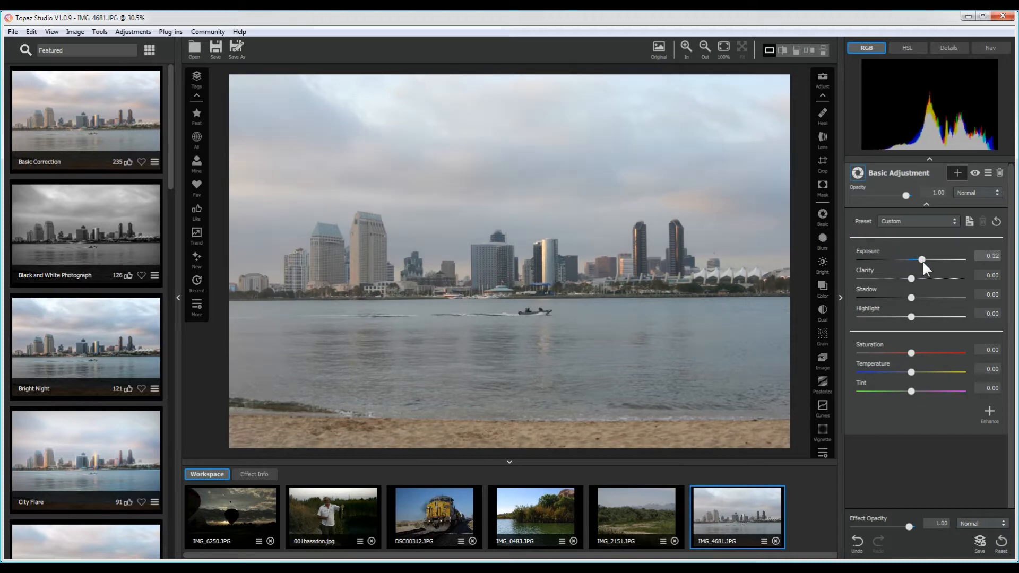
drag(912, 278, 937, 280)
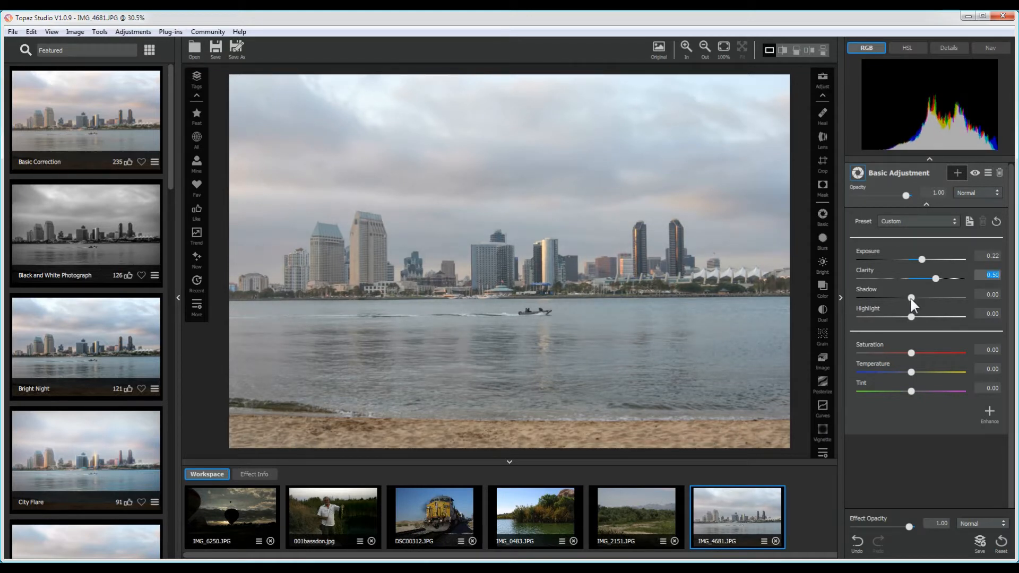
drag(909, 297, 898, 317)
- Try saturation at 0.78, and at 0.88 with temperature 0.65, undoing each trial and resetting all adjustments
drag(910, 352, 949, 360)
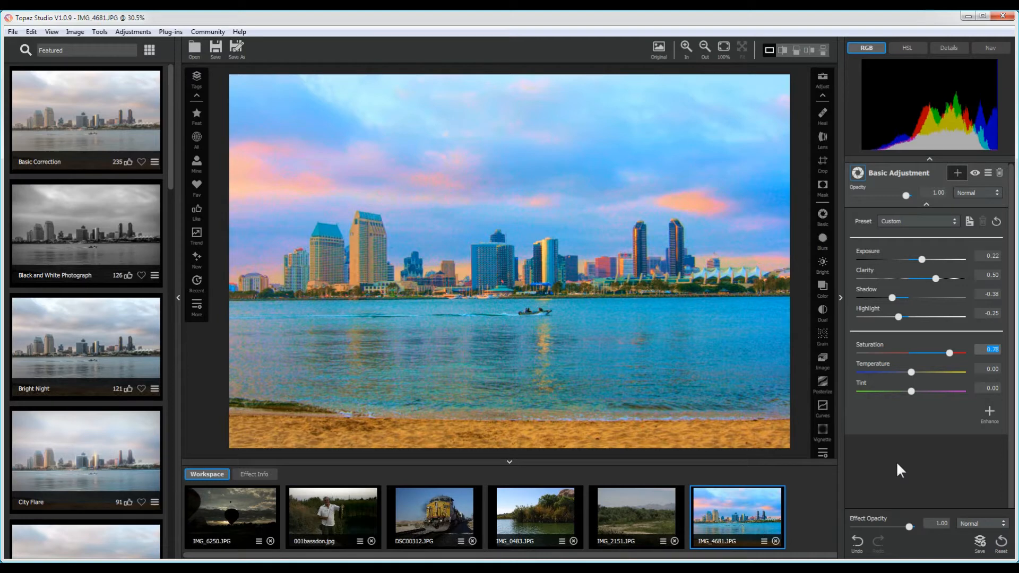
click(858, 541)
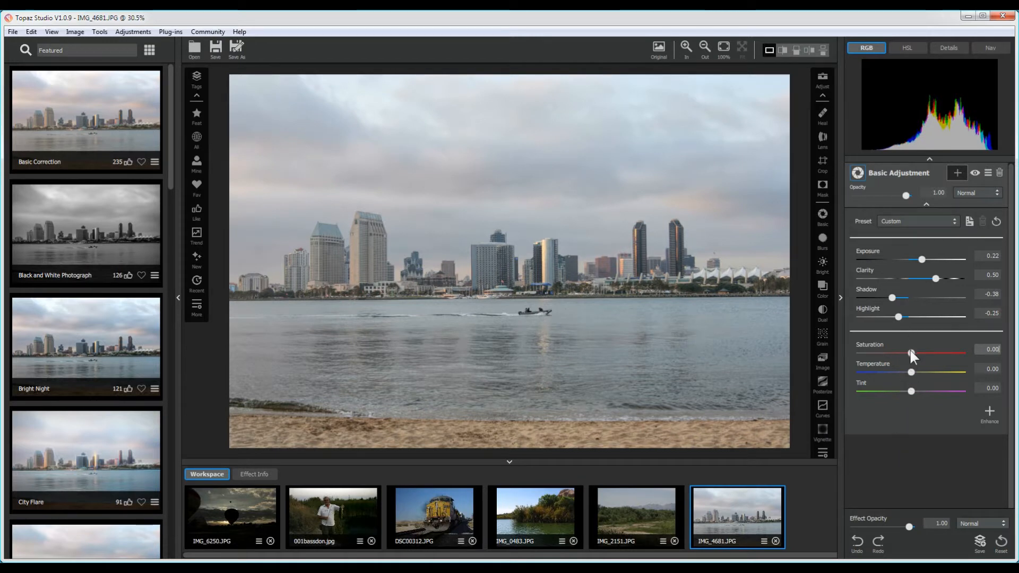
drag(910, 352, 943, 373)
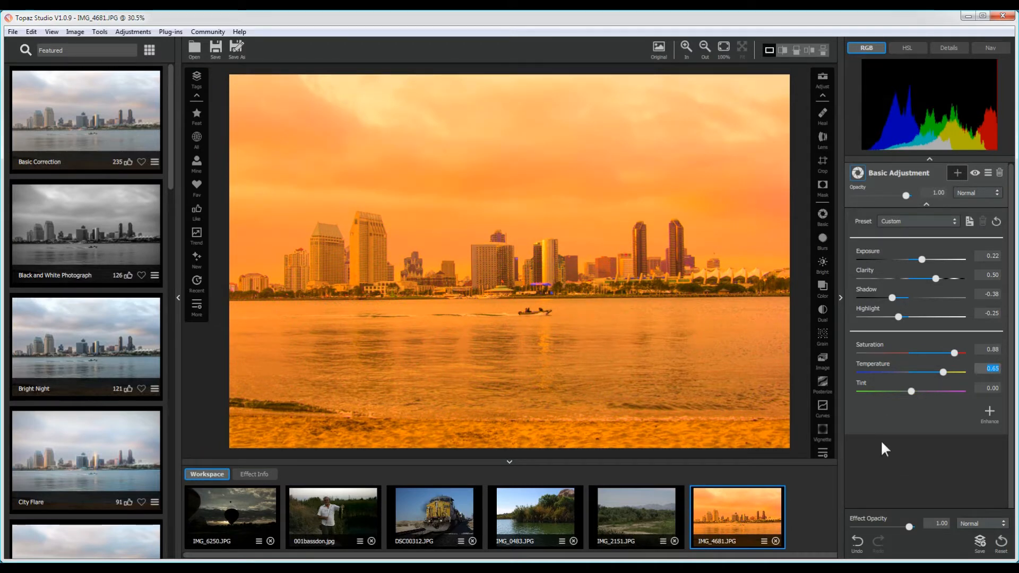
click(857, 541)
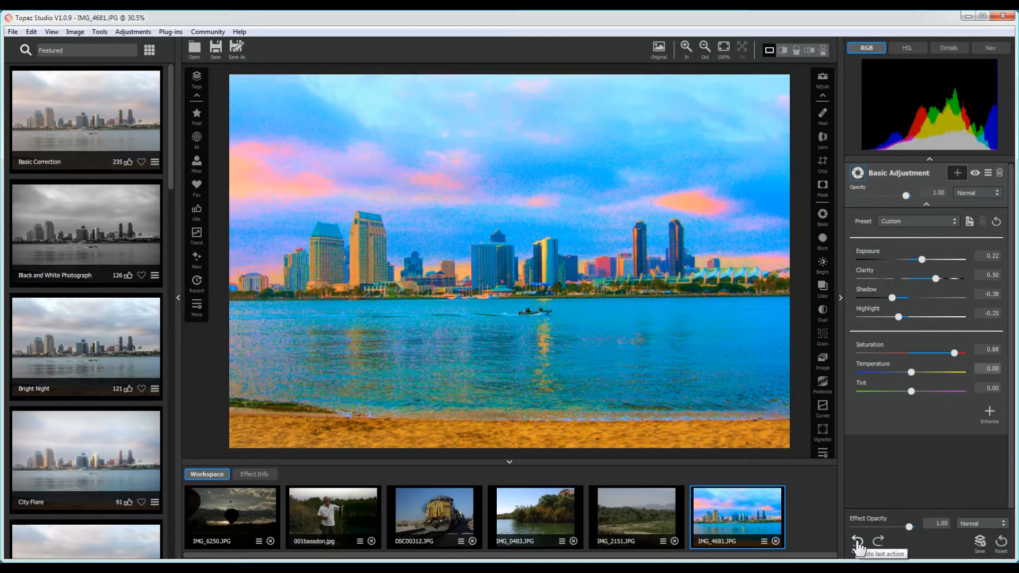
click(857, 541)
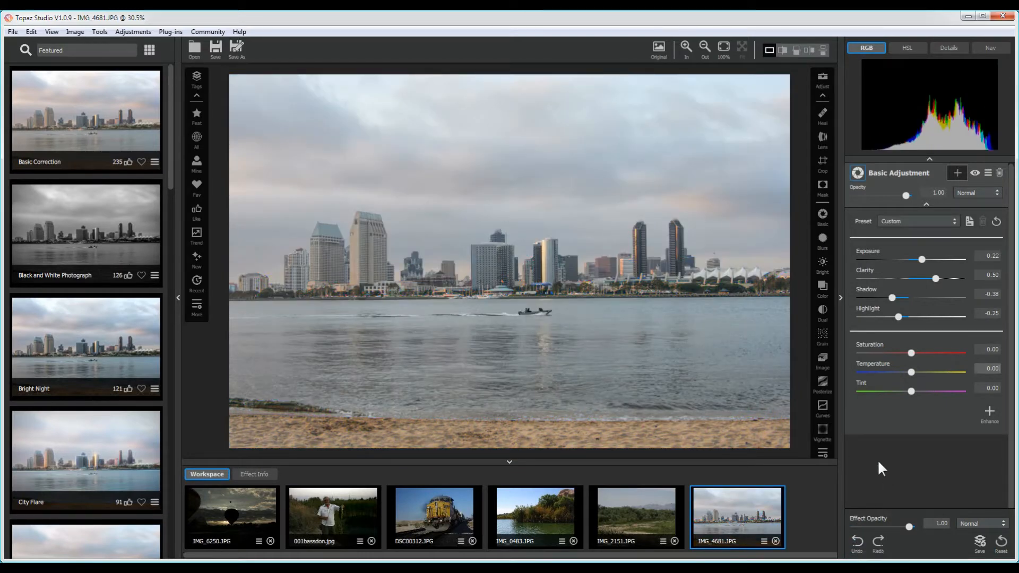
click(1002, 541)
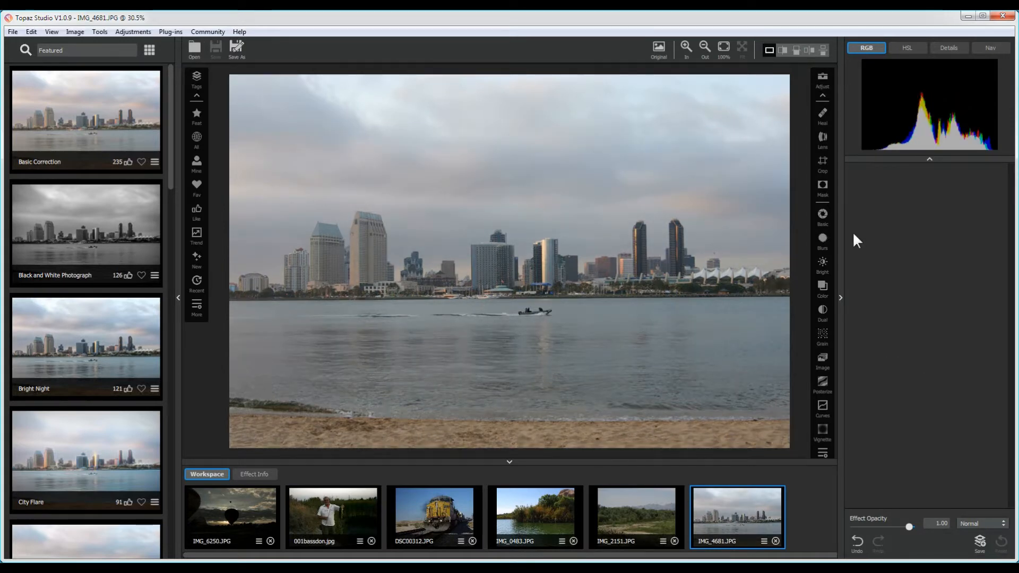
- Add a Basic Adjustment with exposure 0.36, clarity 0.39, shadow -0.35, highlight 0.18 and saturation 0.43
click(822, 214)
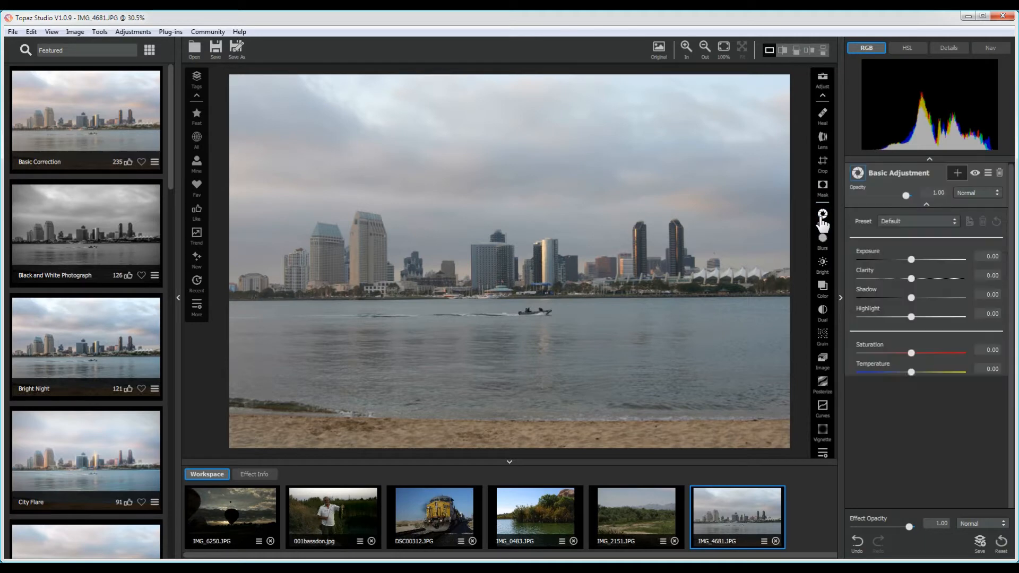
drag(912, 260, 917, 317)
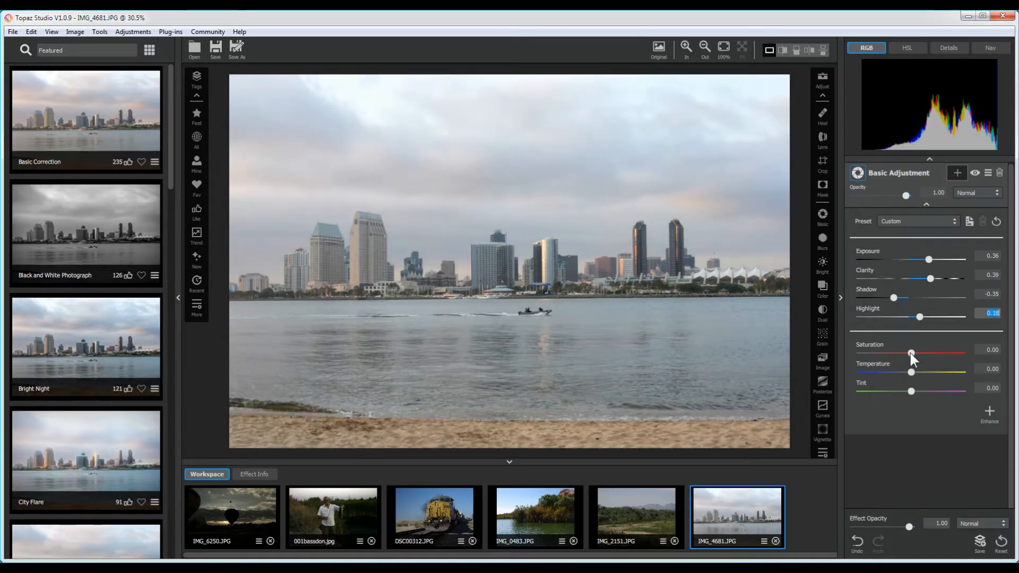
drag(911, 353, 930, 354)
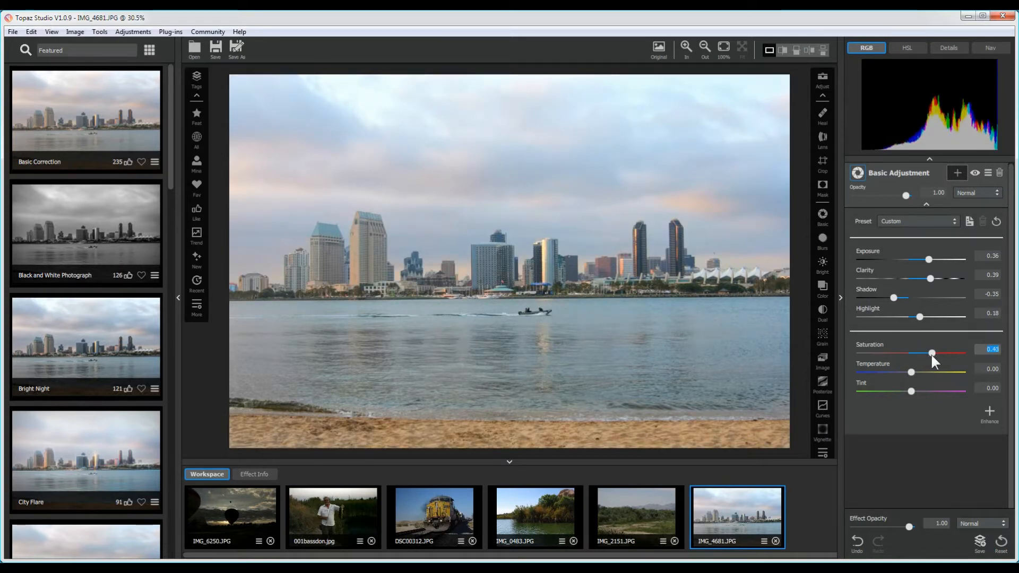
- Compare the edited skyline photo with its original by toggling the Basic Adjustment and the original view
click(975, 174)
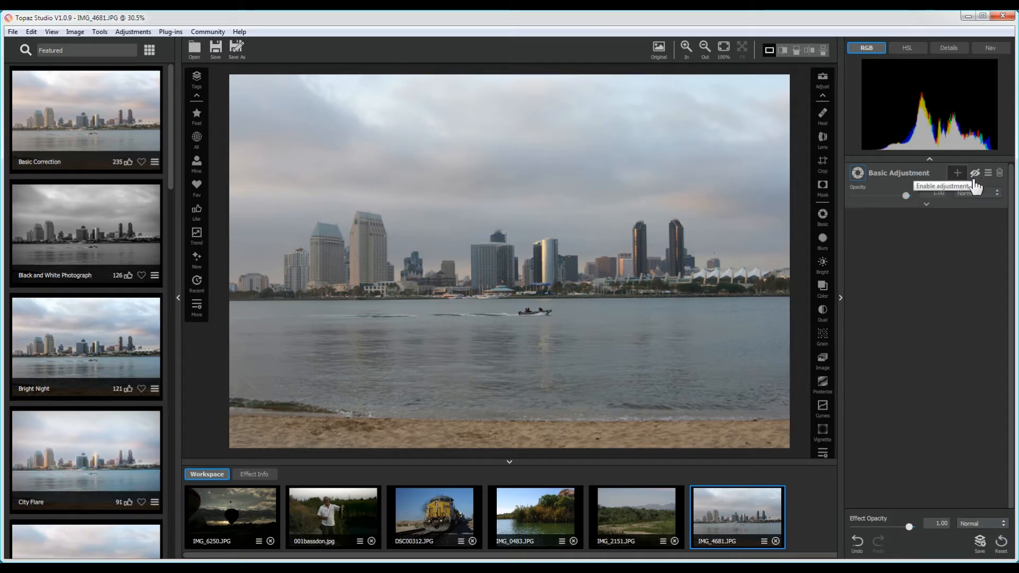
click(975, 176)
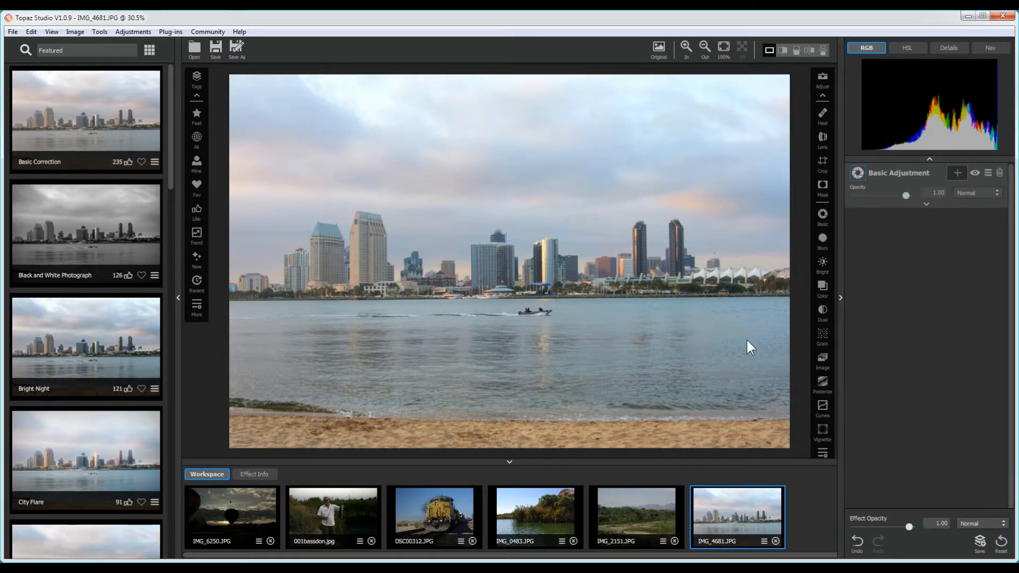
click(794, 338)
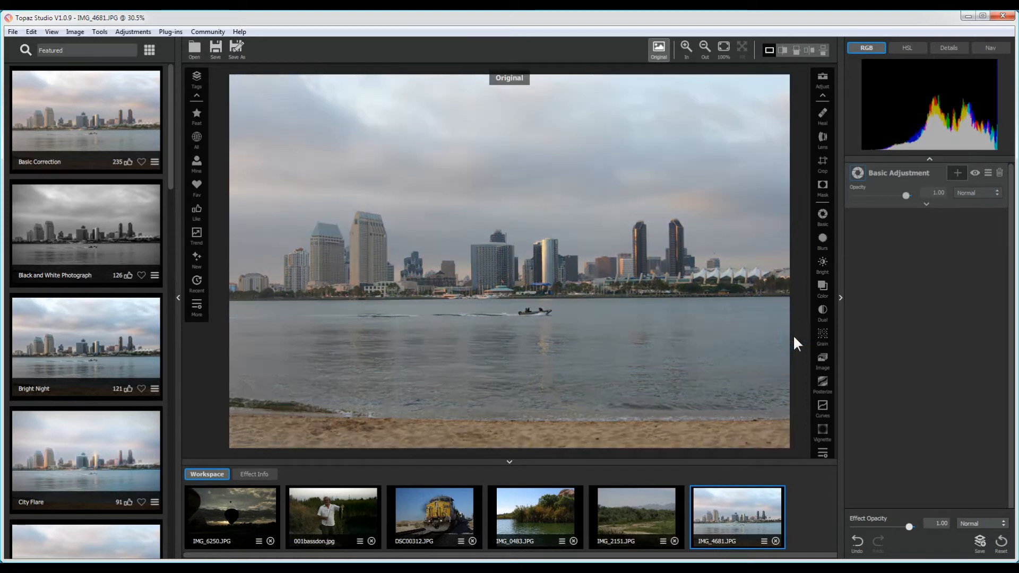
click(502, 82)
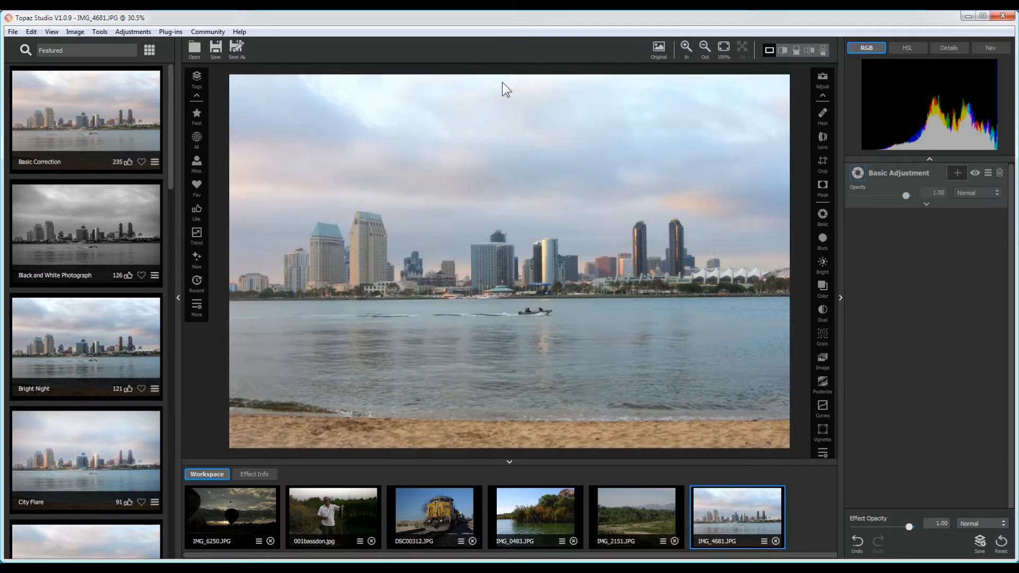
click(611, 290)
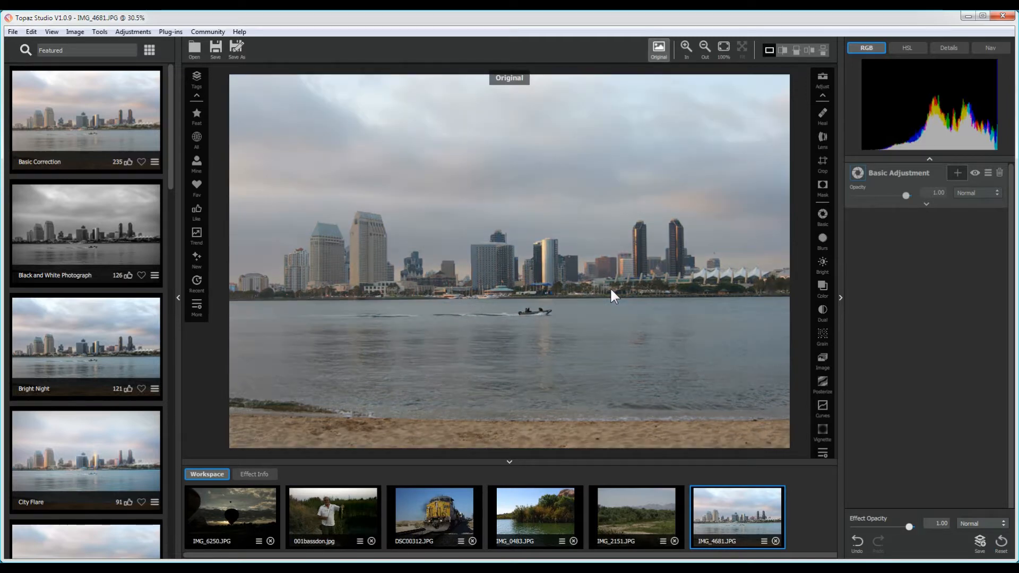
click(610, 287)
click(610, 288)
click(609, 287)
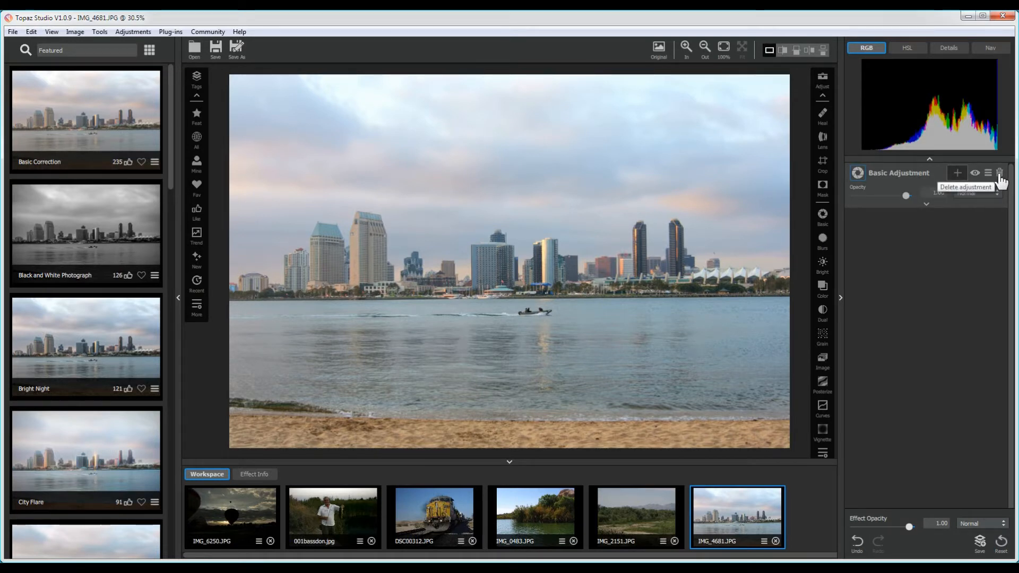
- Inspect the photo at 100%, review its HSL and detail histograms, and navigate to the buildings at the skyline's left end
click(724, 49)
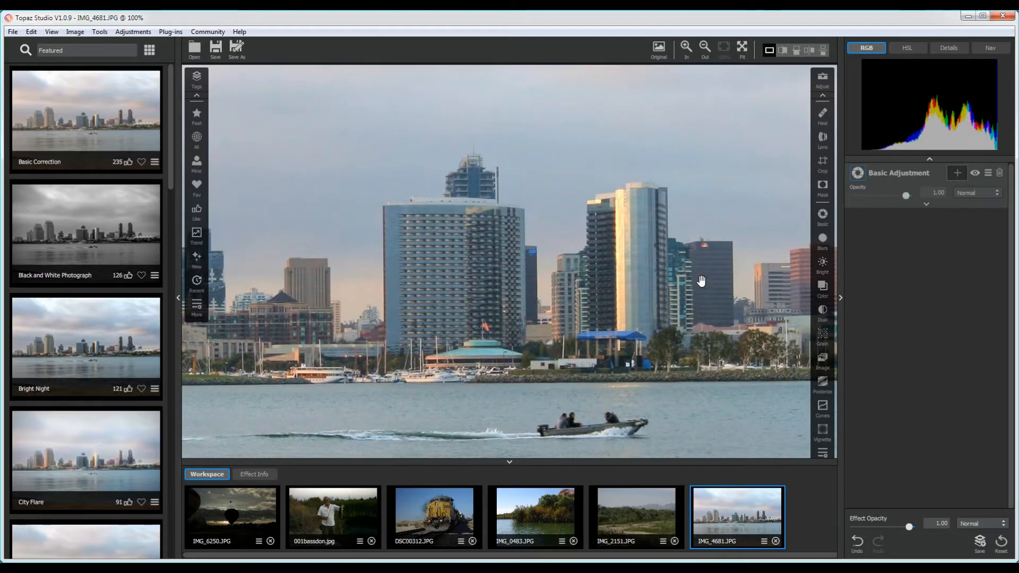
drag(703, 283, 703, 285)
click(909, 48)
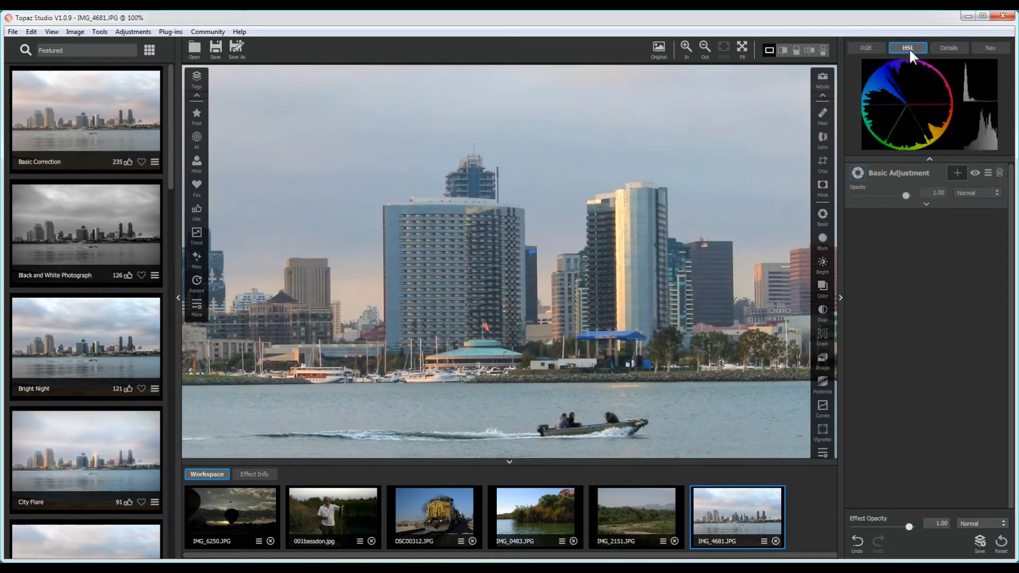
click(949, 48)
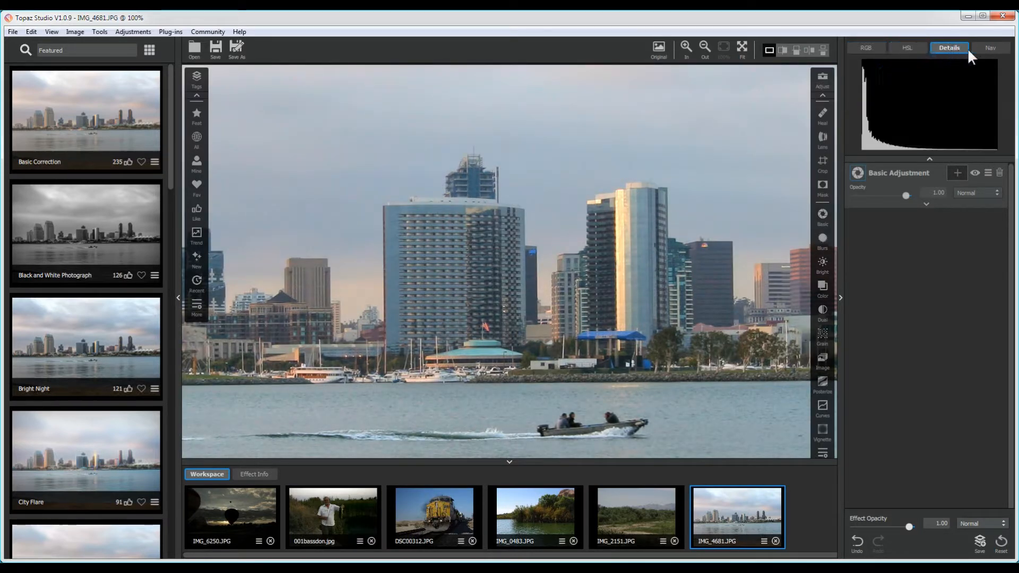
click(986, 51)
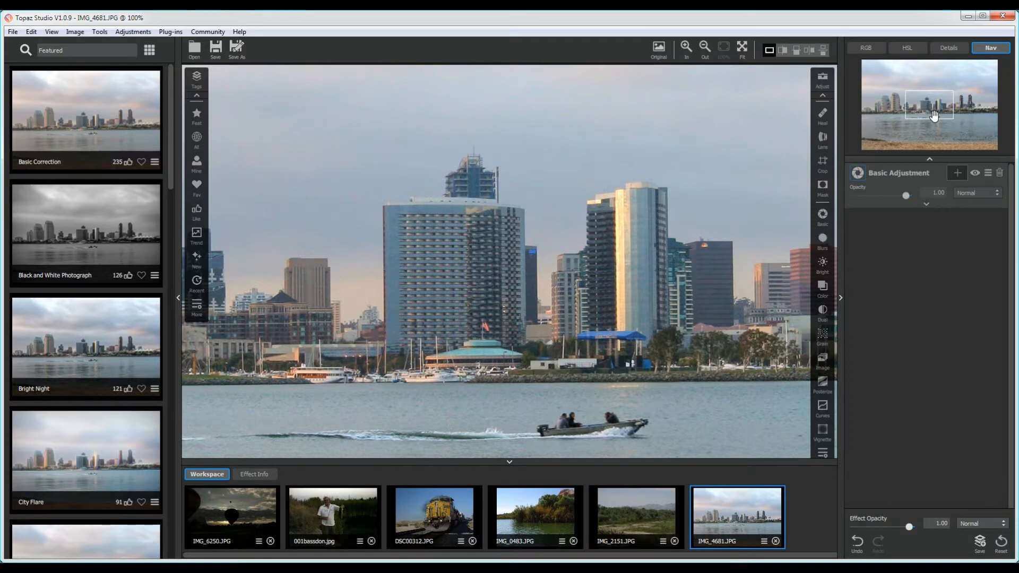
drag(934, 116, 893, 116)
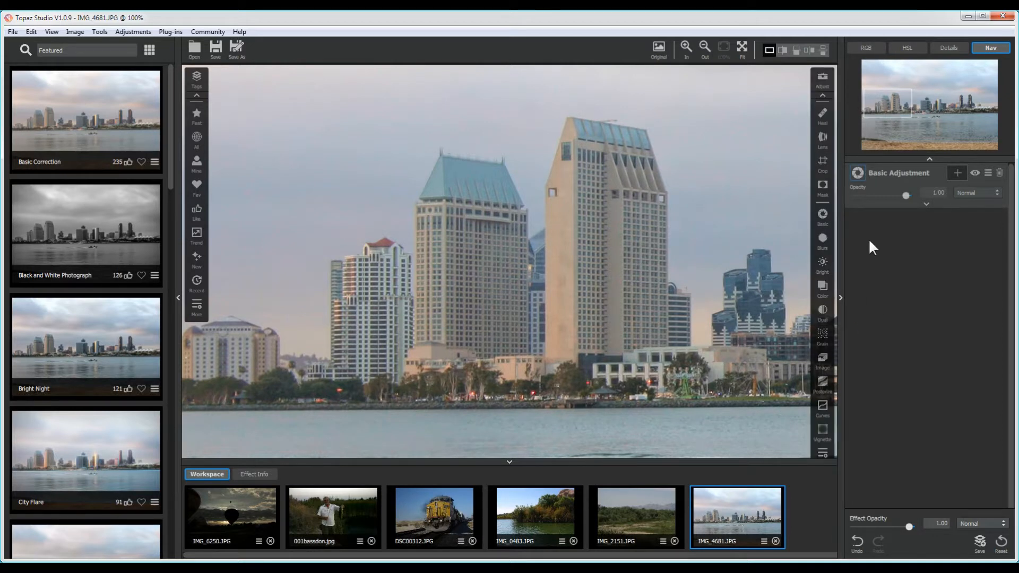
- Add a Brightness Contrast adjustment with brightness -0.51 and contrast 1.43
click(823, 265)
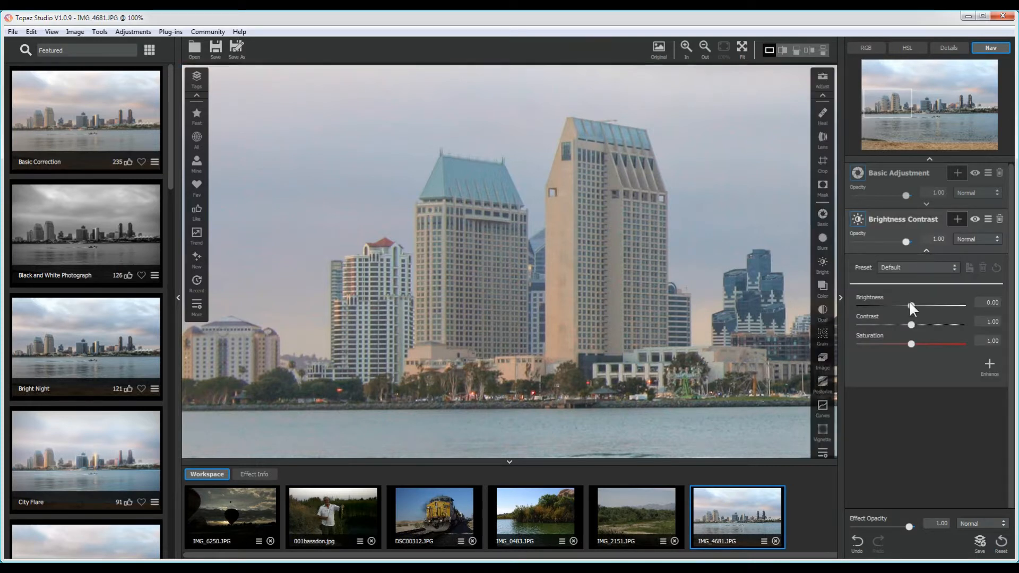
drag(911, 304, 886, 305)
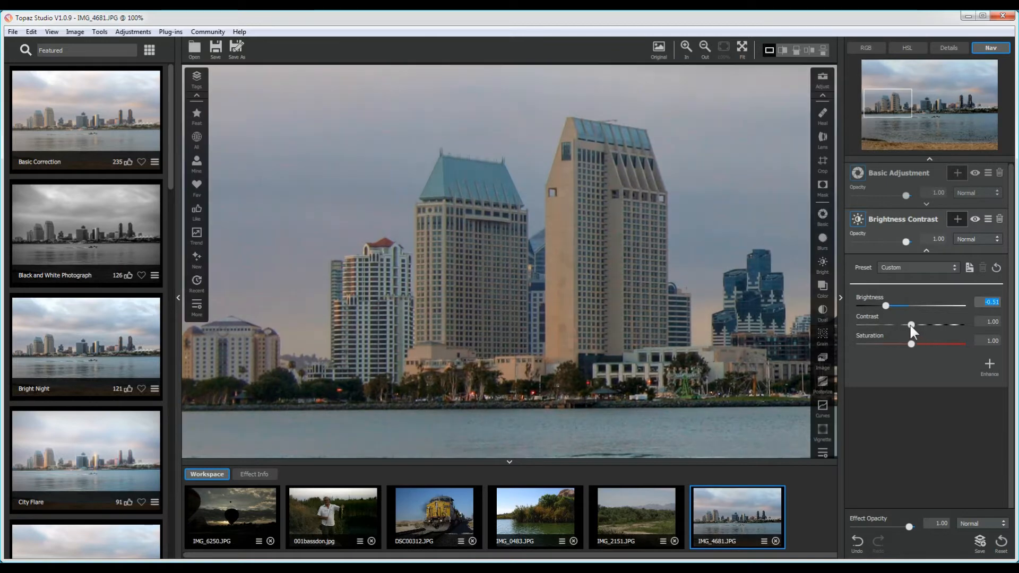
drag(911, 327, 920, 328)
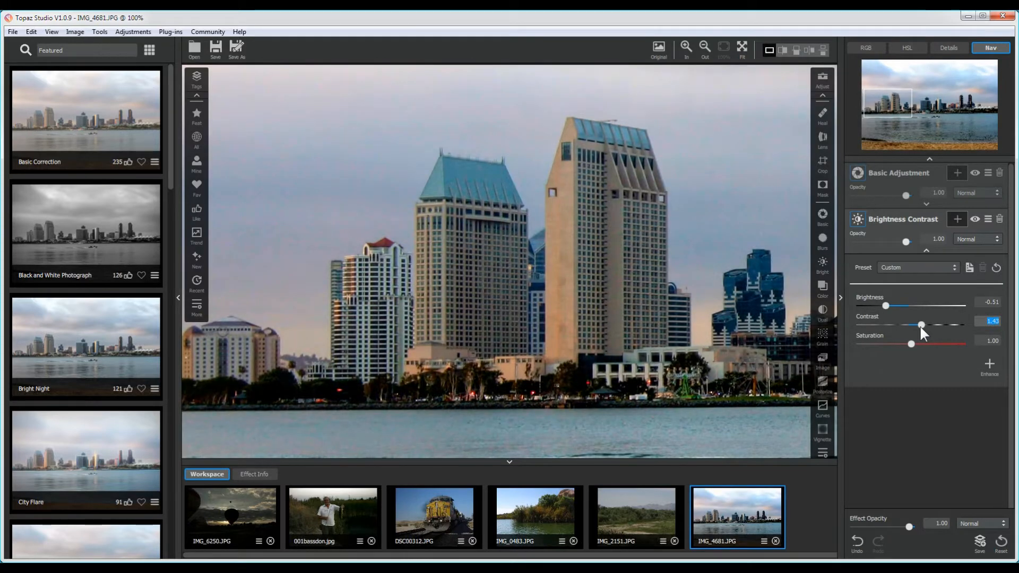
- Fit the whole photo in view and compare the adjusted result with the original
click(742, 49)
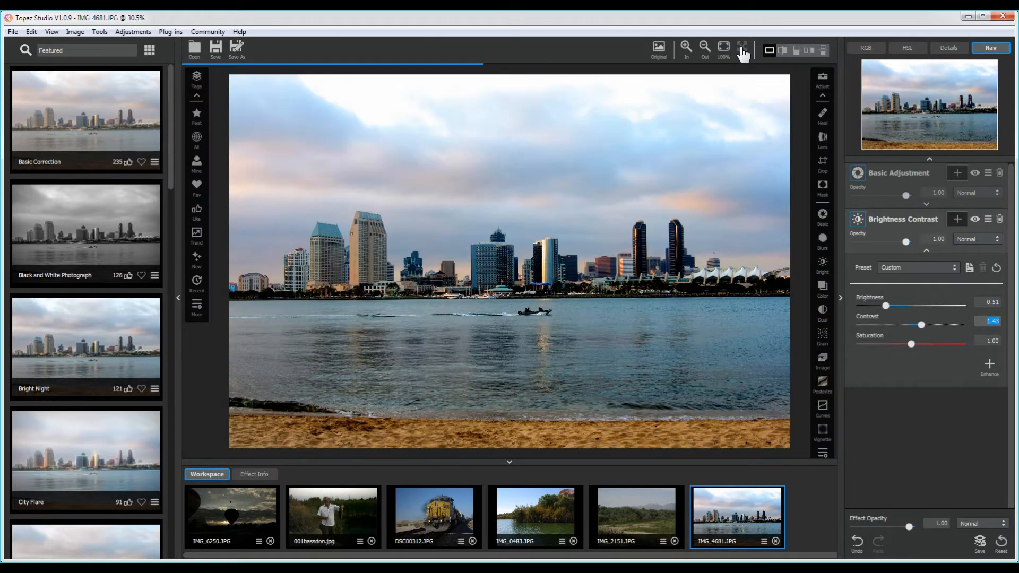
click(707, 345)
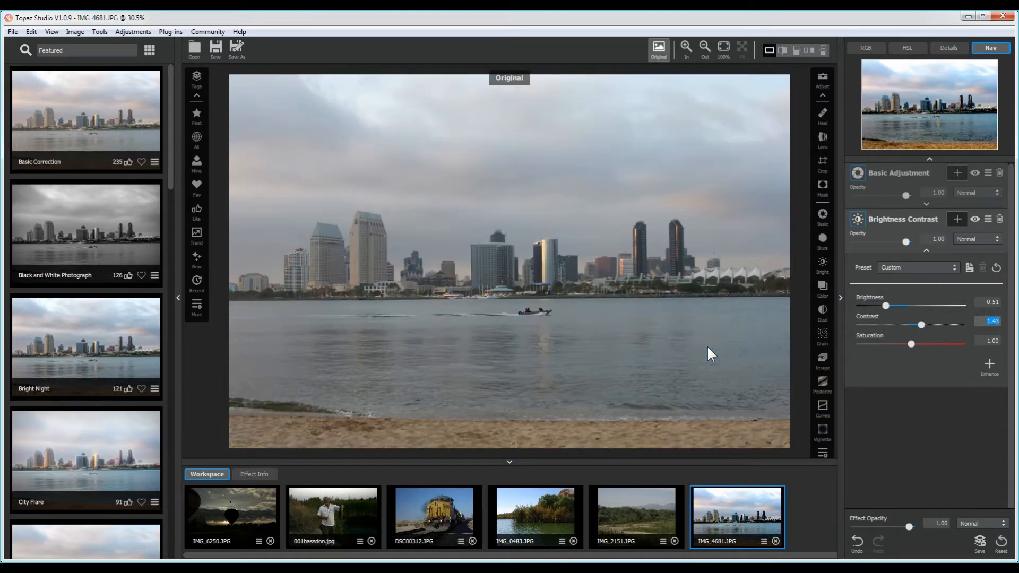
click(706, 345)
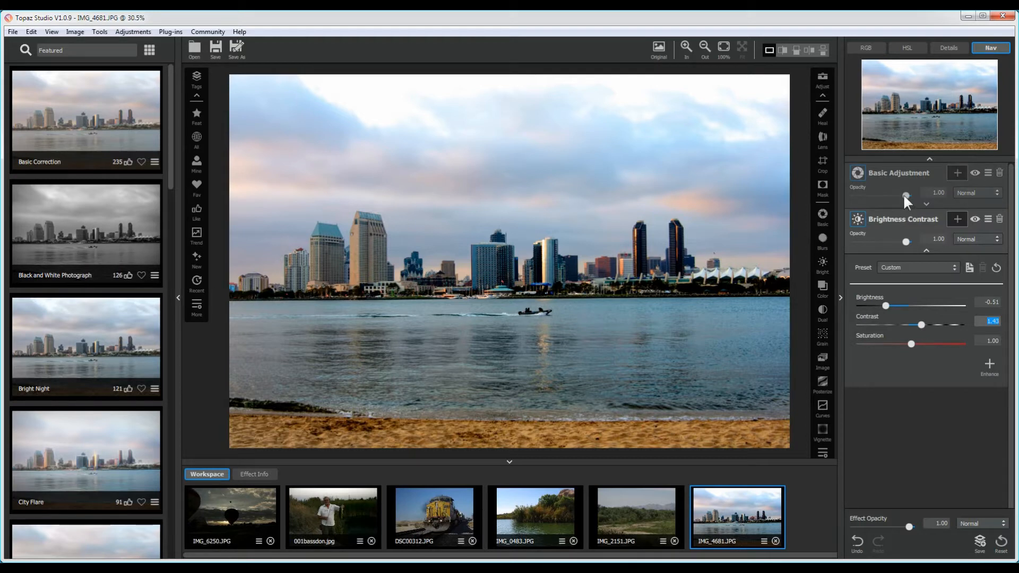
- Reduce the Basic Adjustment's opacity to 0.00
drag(904, 196, 851, 195)
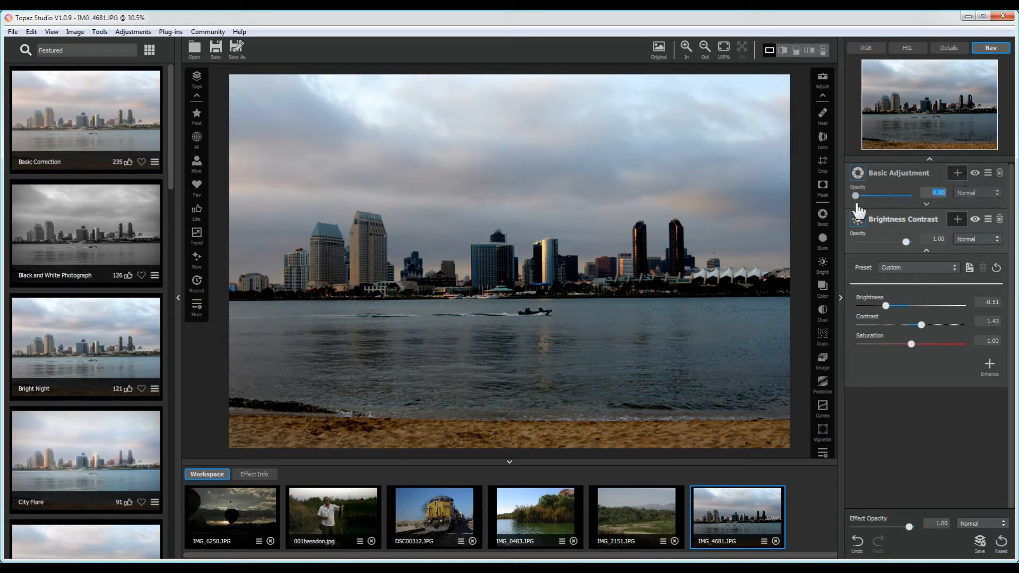
- Set the Basic Adjustment's opacity to 1.00 and the Brightness Contrast adjustment's opacity to 0.59
drag(855, 196, 916, 198)
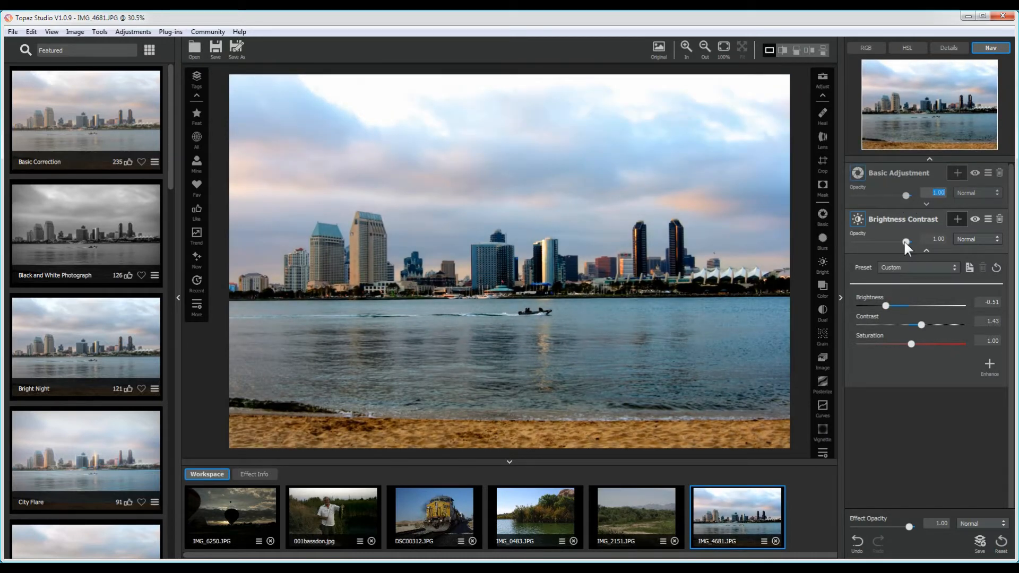
mouse_move(904, 240)
mouse_down()
mouse_move(871, 244)
mouse_move(895, 243)
mouse_move(885, 244)
mouse_up()
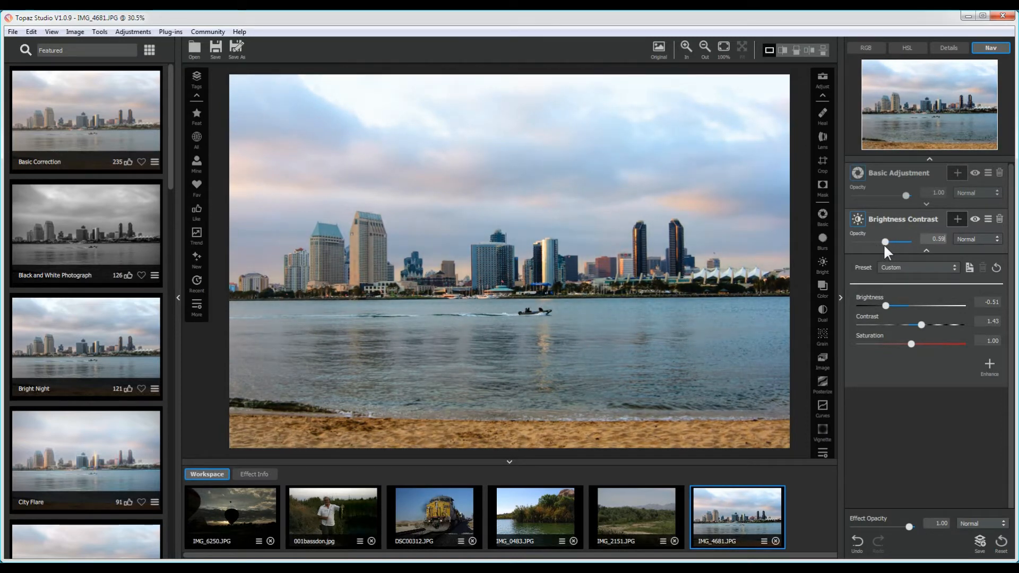
key(Tab)
mouse_move(909, 527)
mouse_down()
mouse_move(857, 529)
mouse_move(913, 525)
mouse_up()
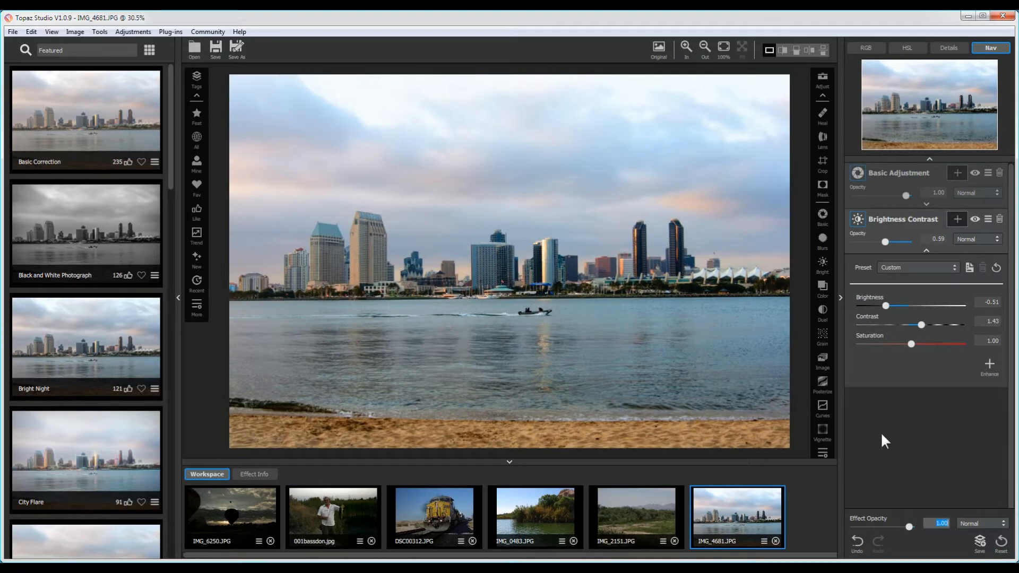
- Reset the skyline photo to its original state, removing all applied adjustments
click(785, 394)
click(783, 392)
click(783, 388)
click(784, 388)
click(1001, 542)
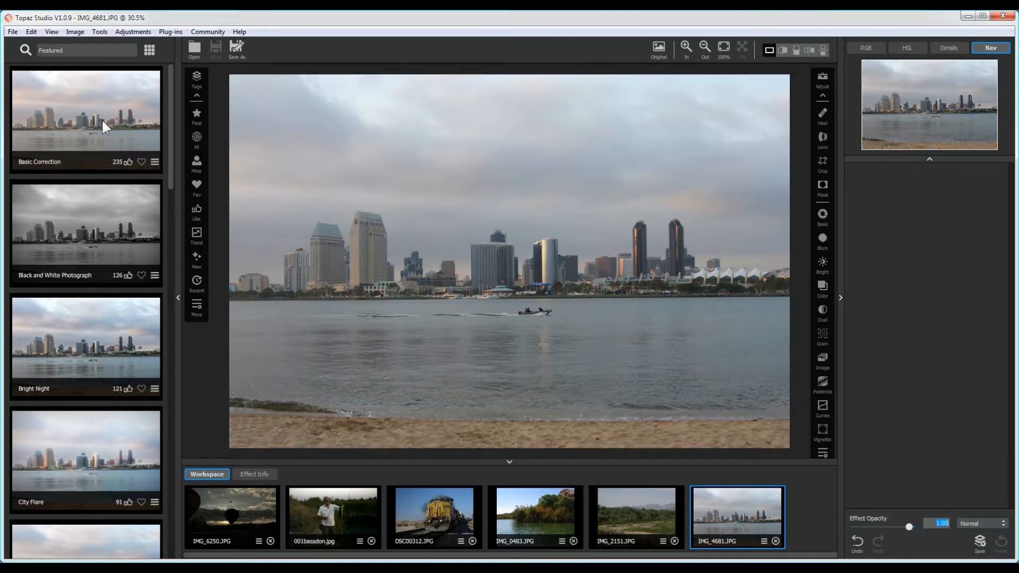
- Apply the Bright Night effect, preview it without Tone Curves, and set the Tone Curves opacity to 0.78
click(107, 344)
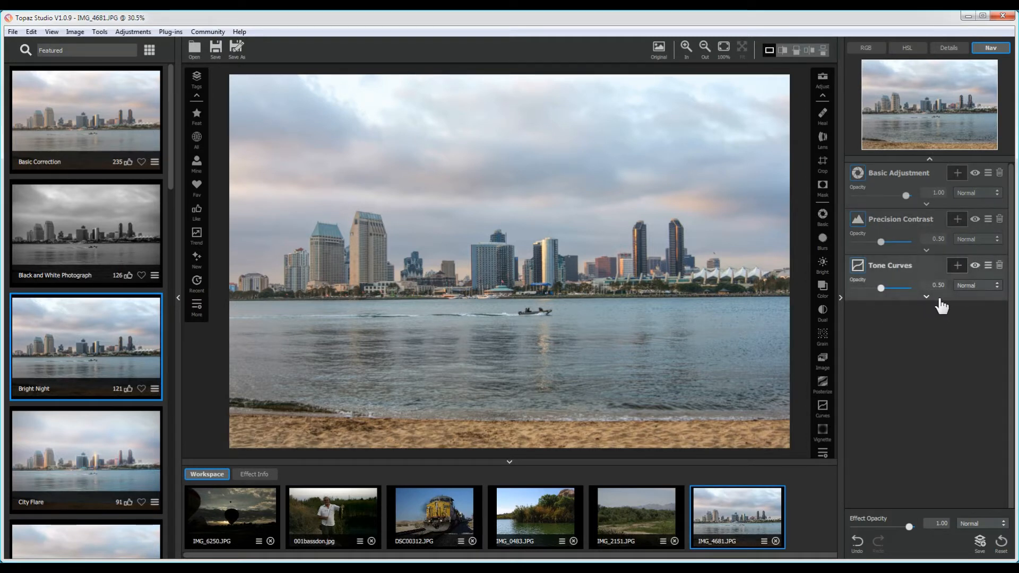
click(977, 268)
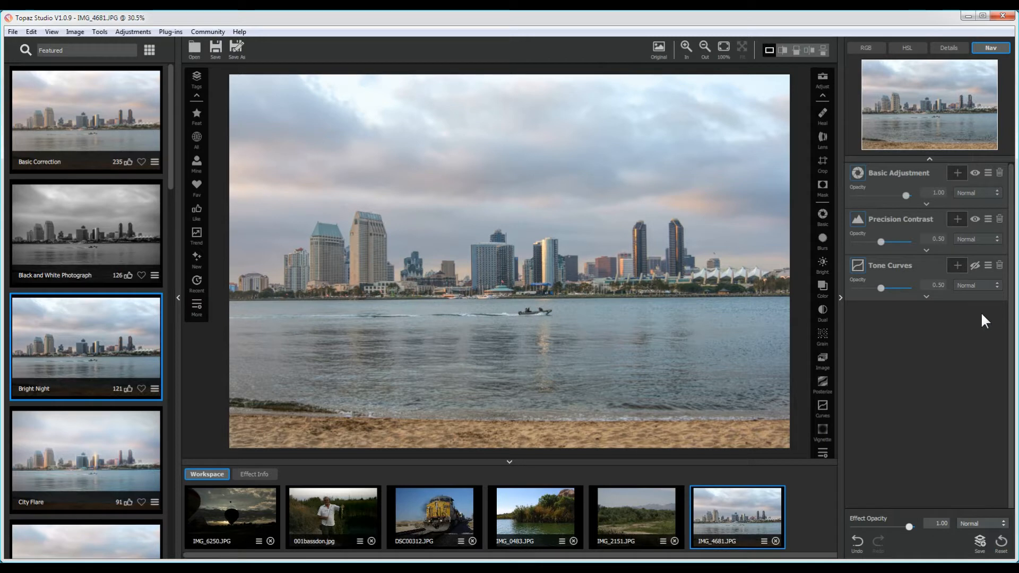
click(975, 266)
mouse_move(880, 288)
mouse_down()
mouse_move(913, 289)
mouse_move(896, 289)
mouse_up()
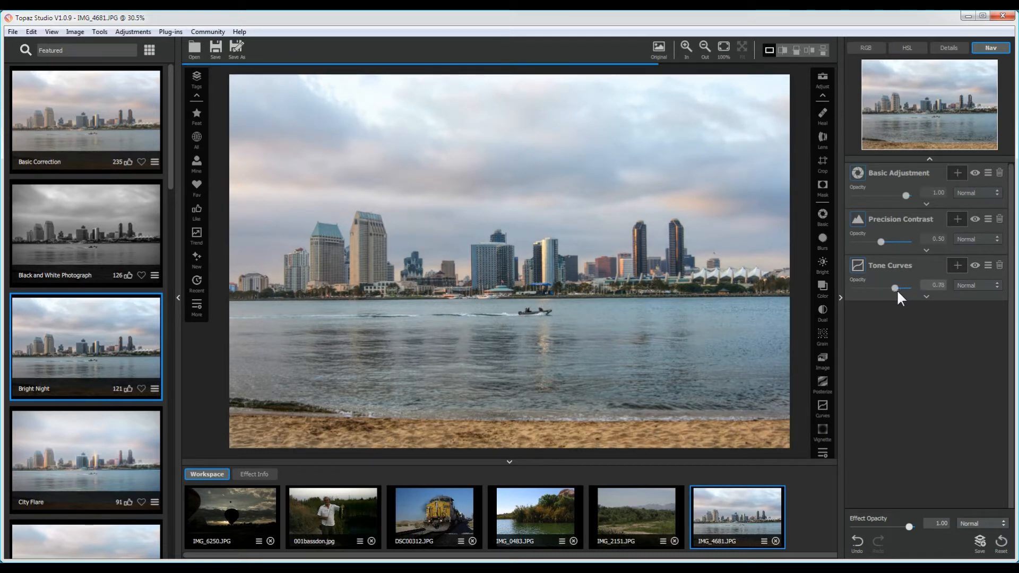
- Review the Bright Night effect's Tone Curves, Precision Contrast and Basic Adjustment settings one after another
click(926, 297)
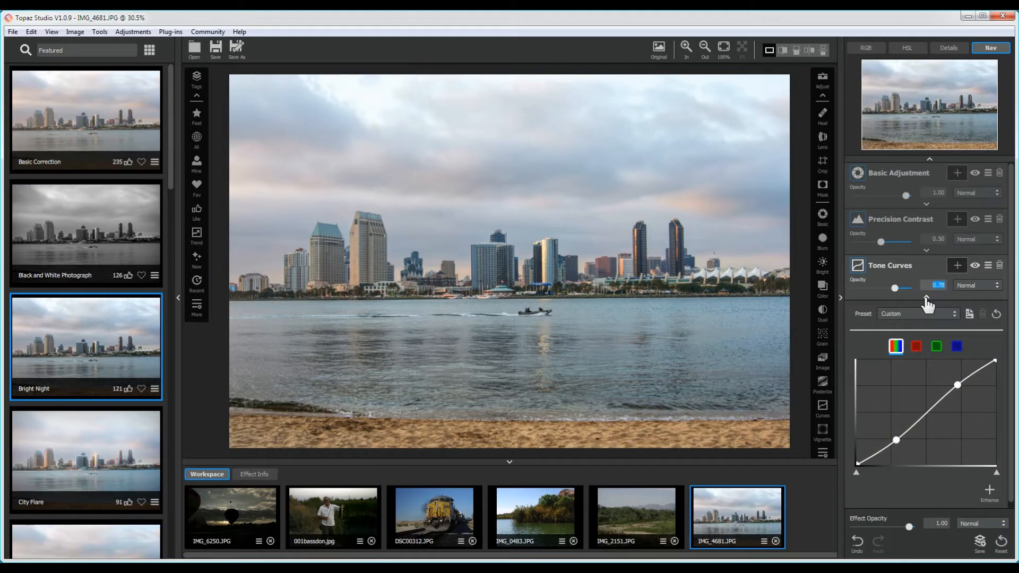
click(926, 297)
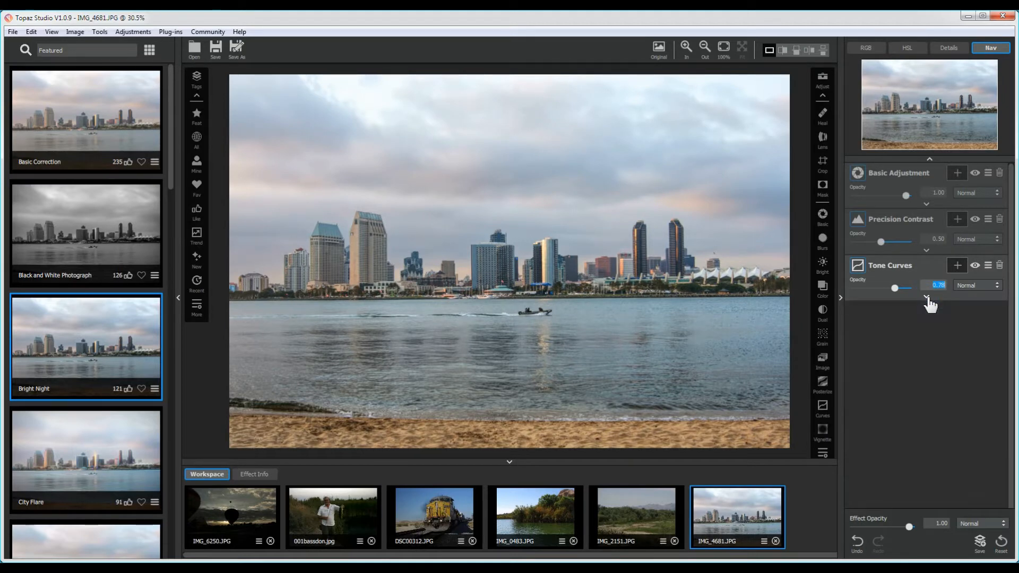
click(927, 252)
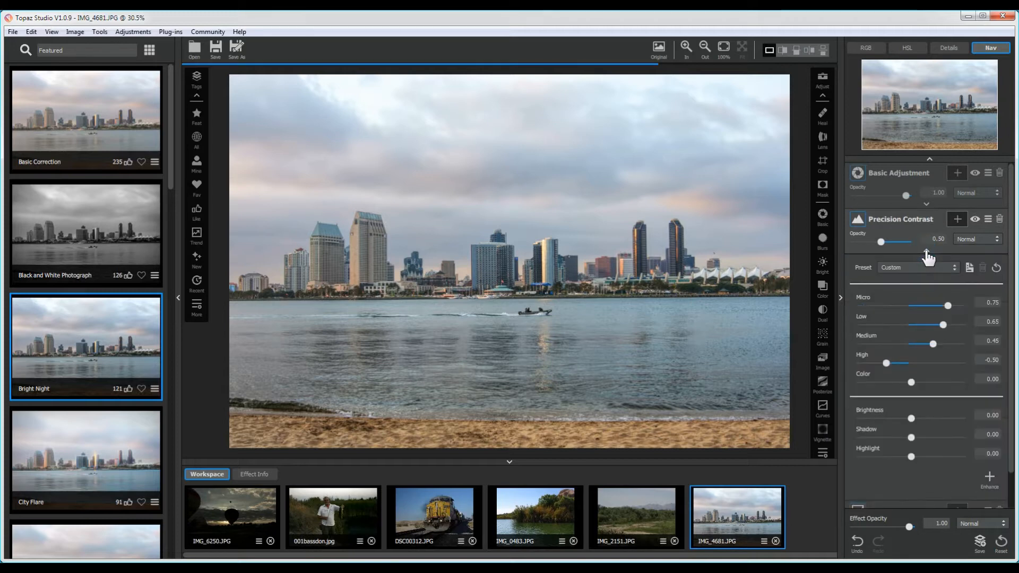
click(926, 254)
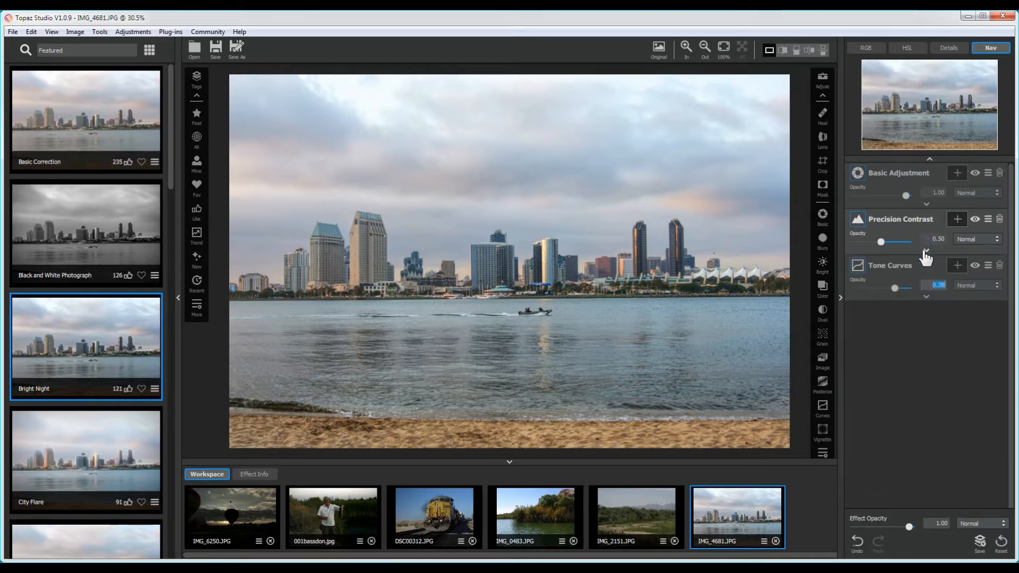
click(926, 204)
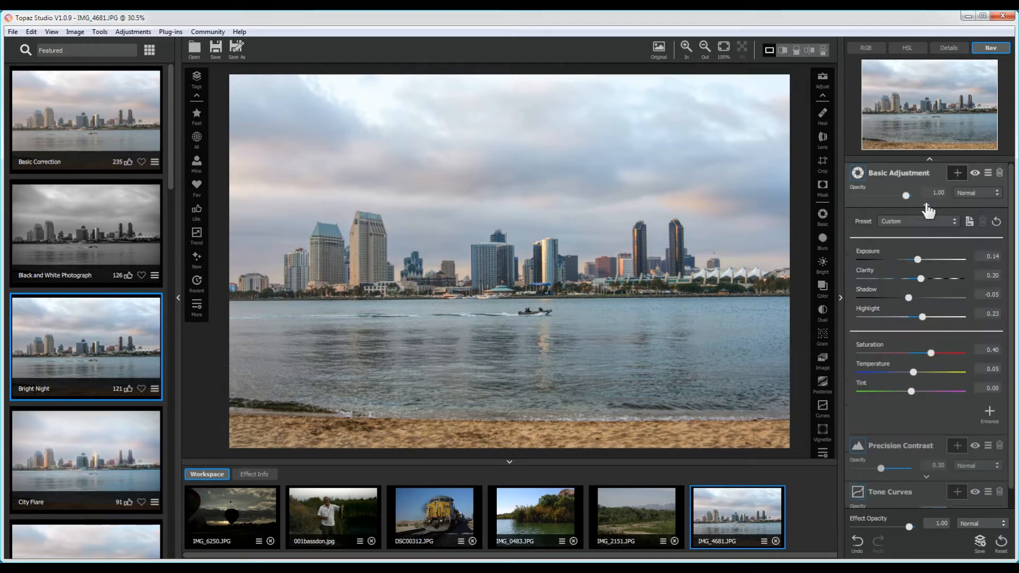
click(927, 207)
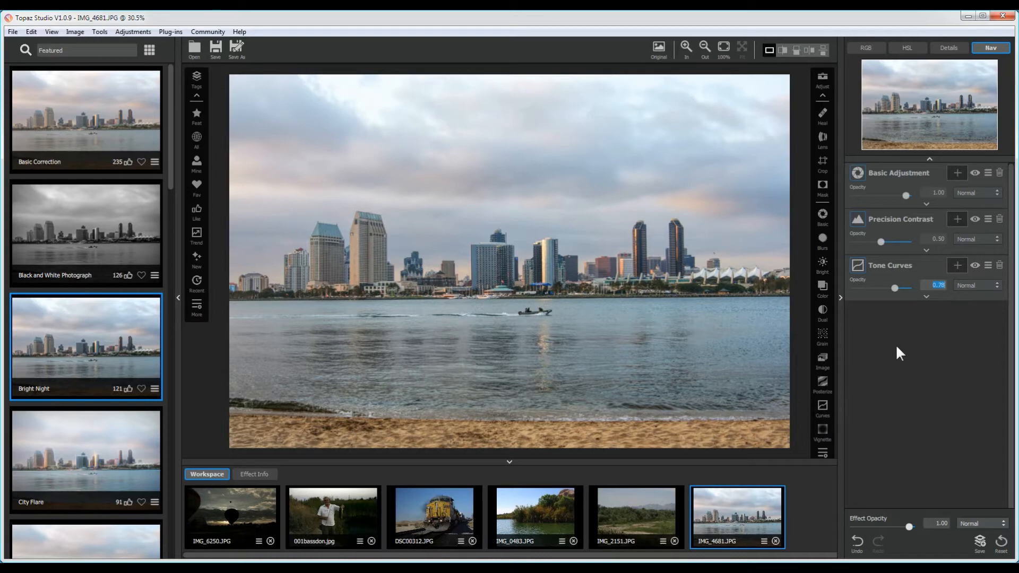
- Compare the original and adjusted photo in the vertical and horizontal split views, shifting the dividing line across the skyline
click(782, 50)
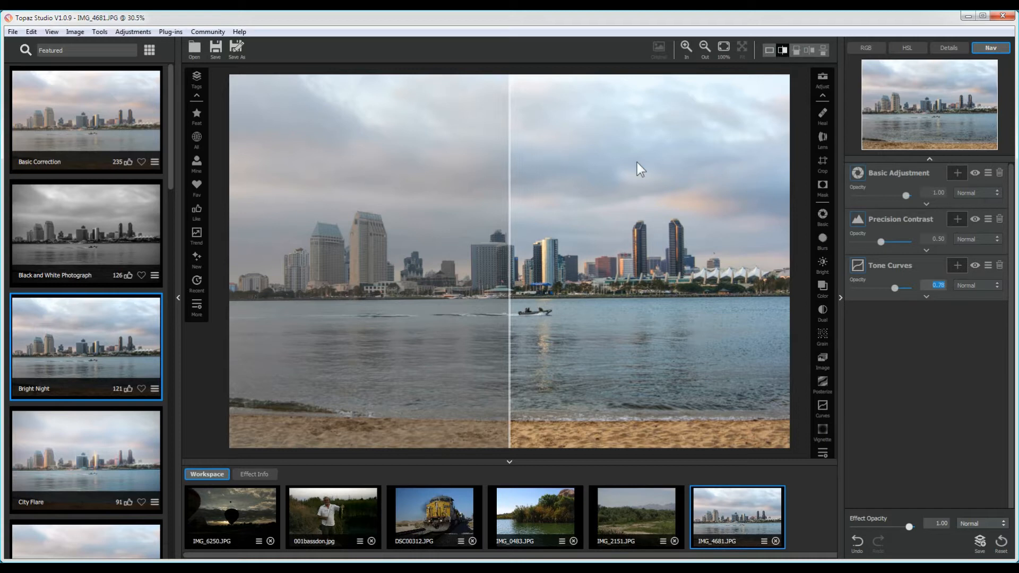
drag(509, 244, 741, 297)
drag(657, 298, 504, 299)
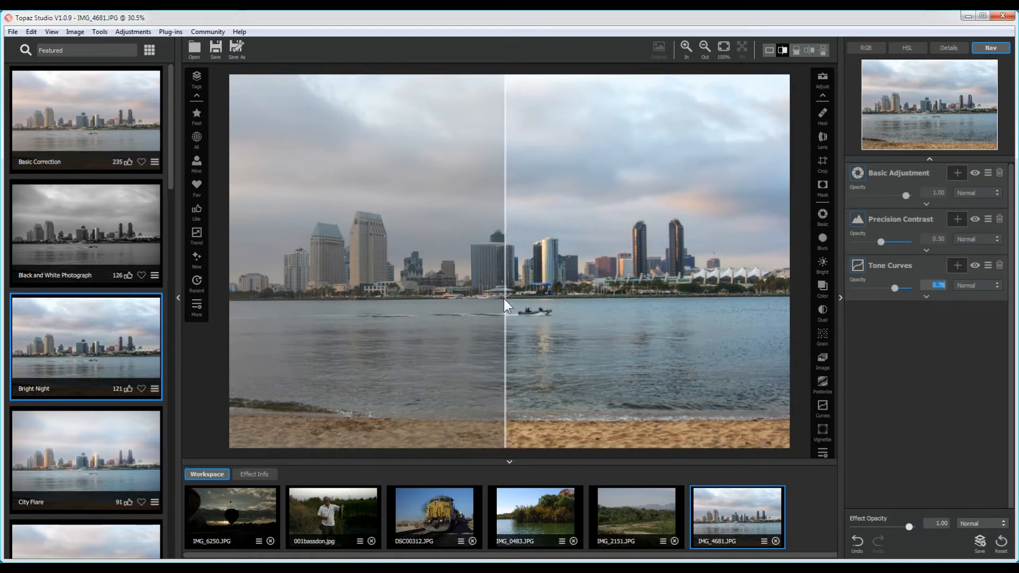
click(796, 49)
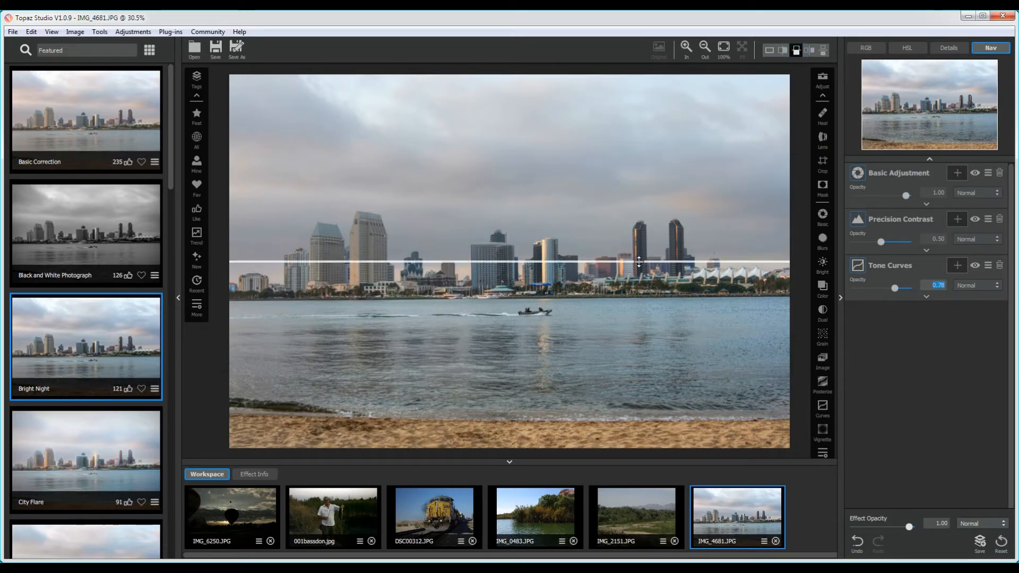
drag(638, 261, 643, 236)
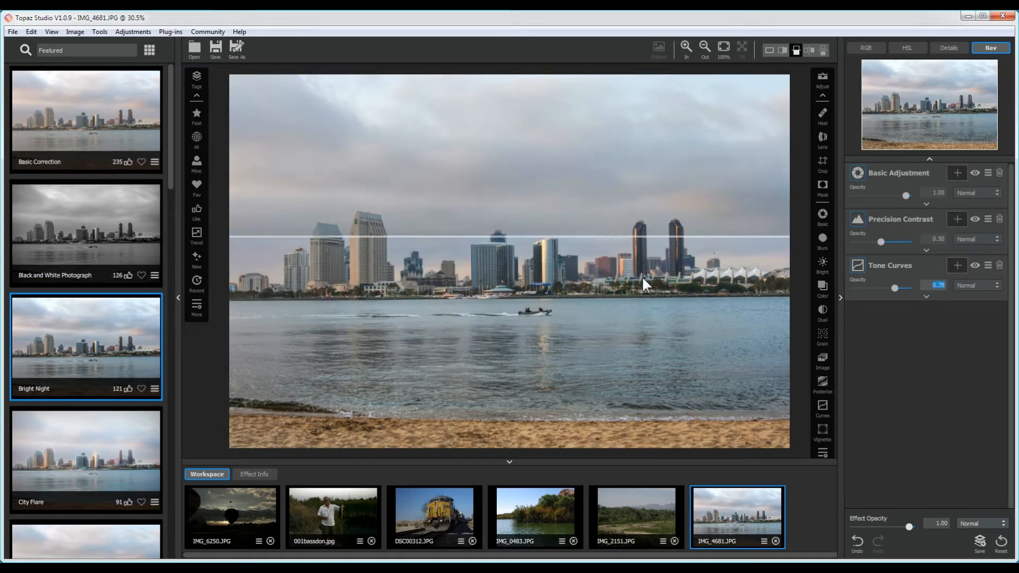
mouse_move(643, 284)
mouse_down()
mouse_move(639, 300)
mouse_move(636, 280)
mouse_up()
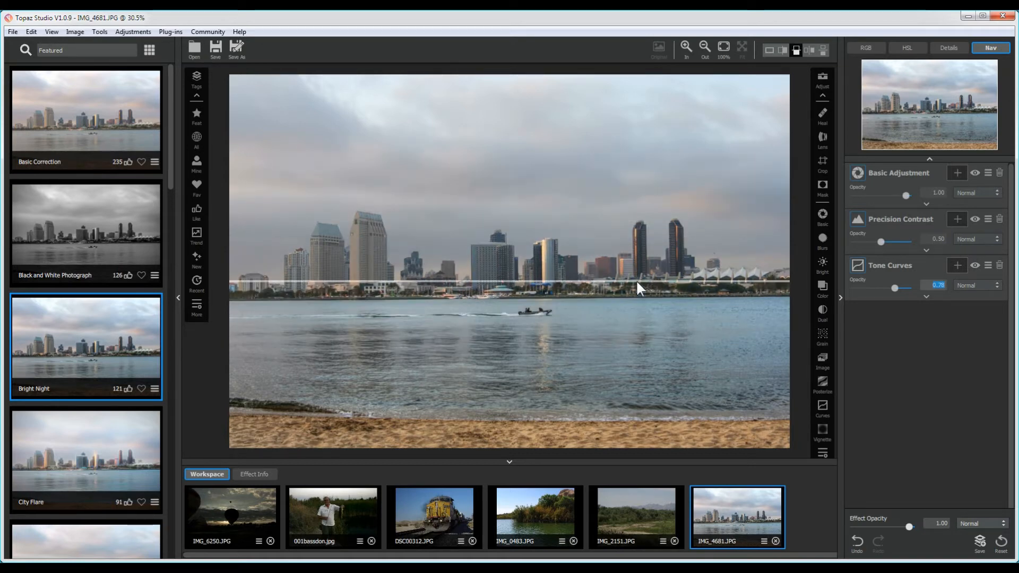
- Compare the original and adjusted photo side by side along the skyline
click(809, 50)
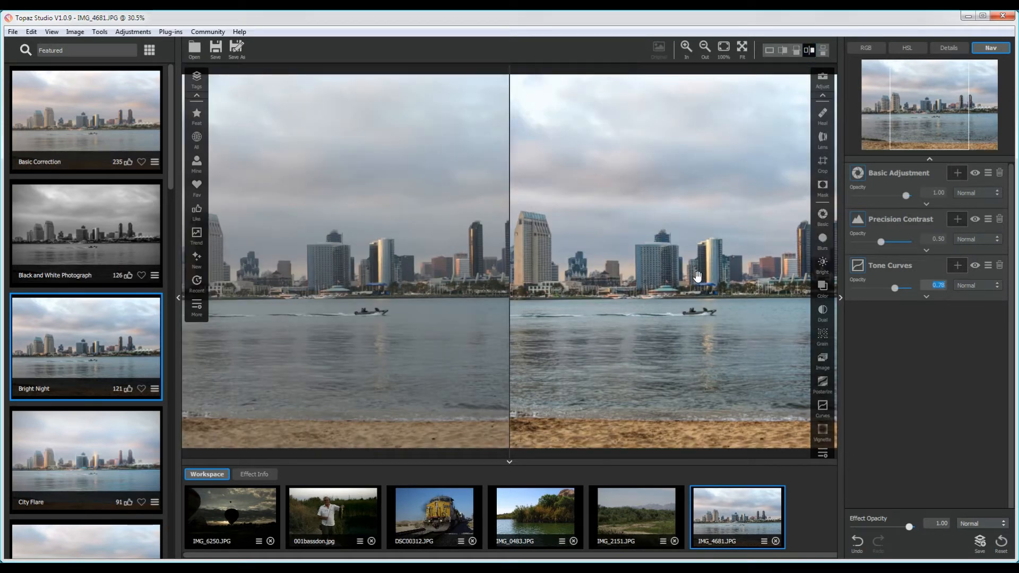
drag(697, 276, 794, 286)
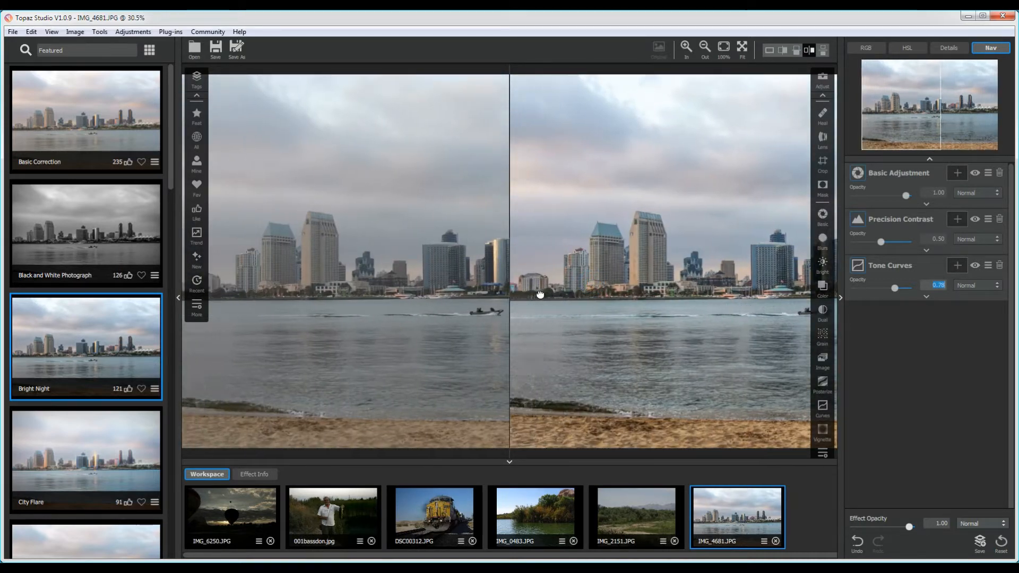
drag(593, 293, 540, 295)
drag(731, 292, 664, 291)
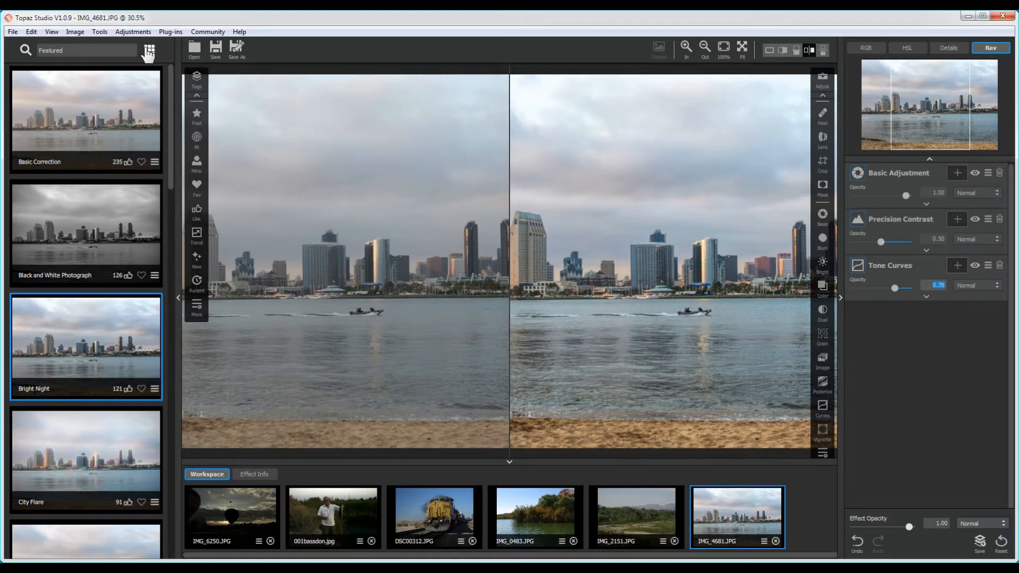
- Browse the featured effects and filter the effects library to the Urban category
click(69, 50)
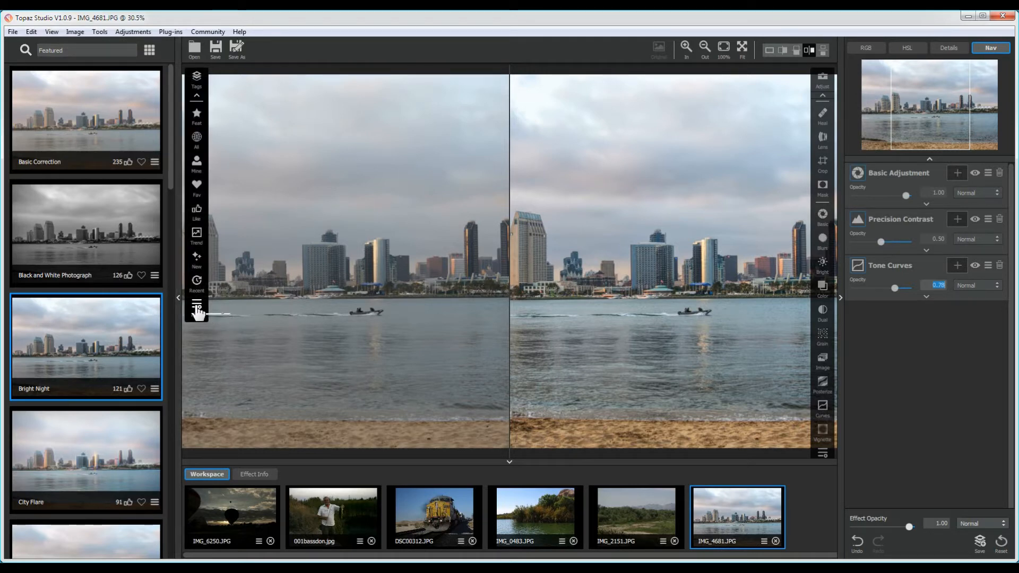
mouse_move(165, 178)
mouse_down()
mouse_move(159, 401)
mouse_move(163, 386)
mouse_up()
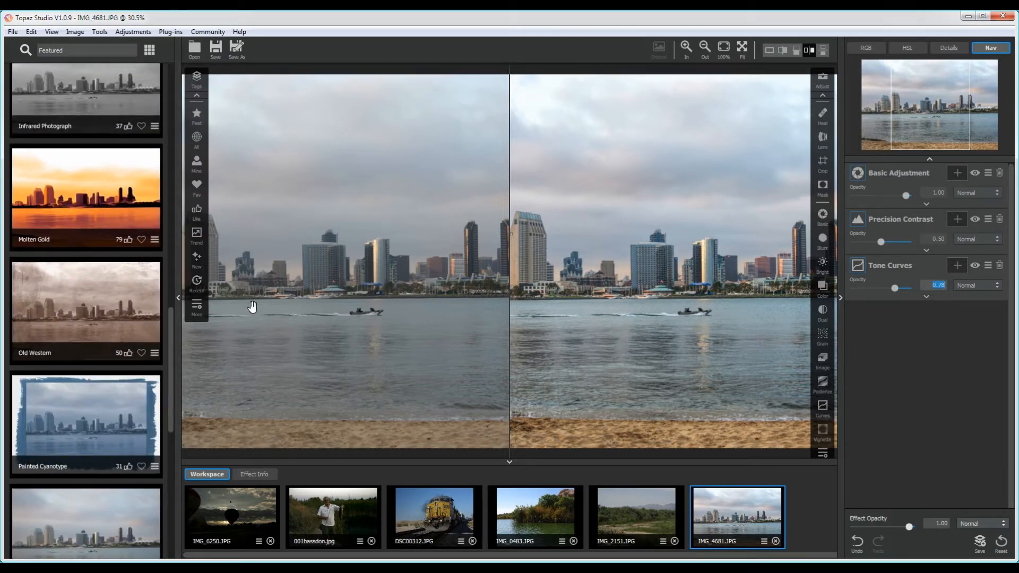
click(197, 306)
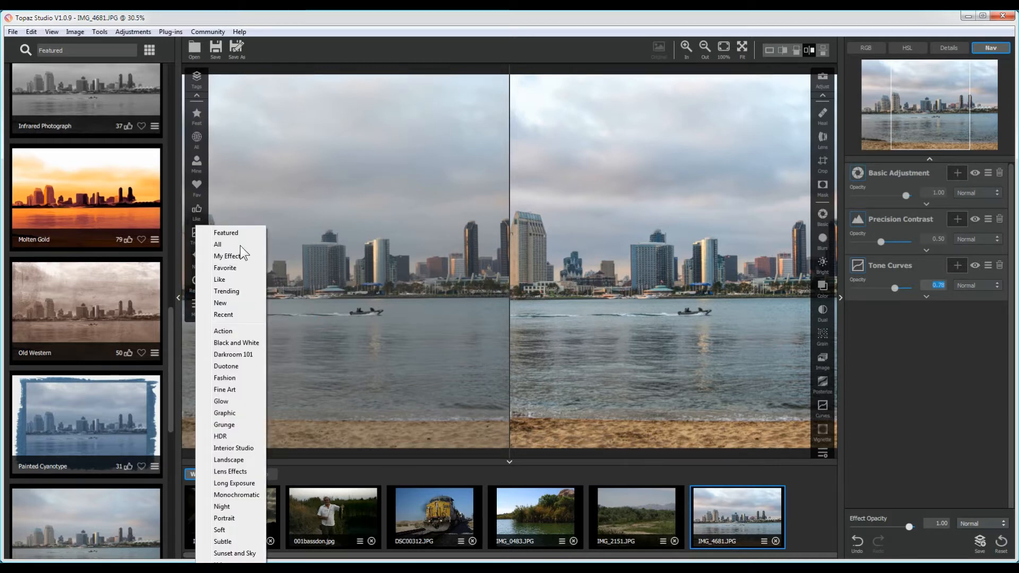
click(221, 382)
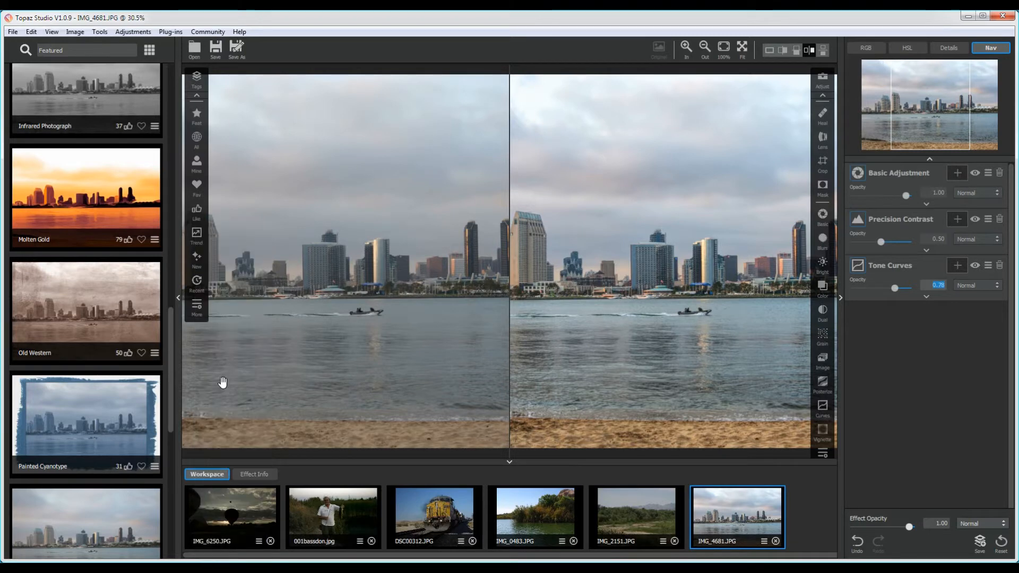
click(196, 309)
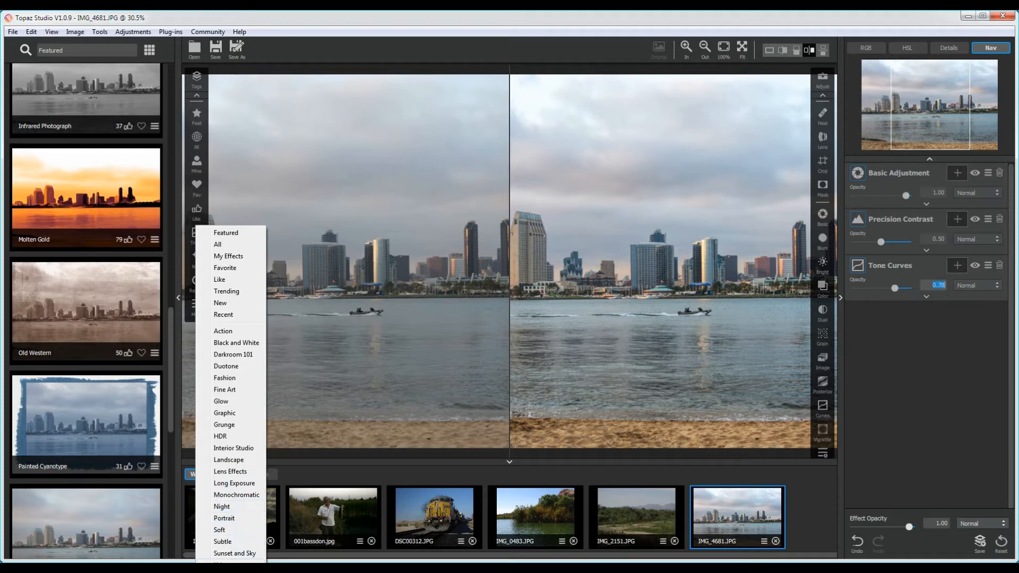
click(225, 562)
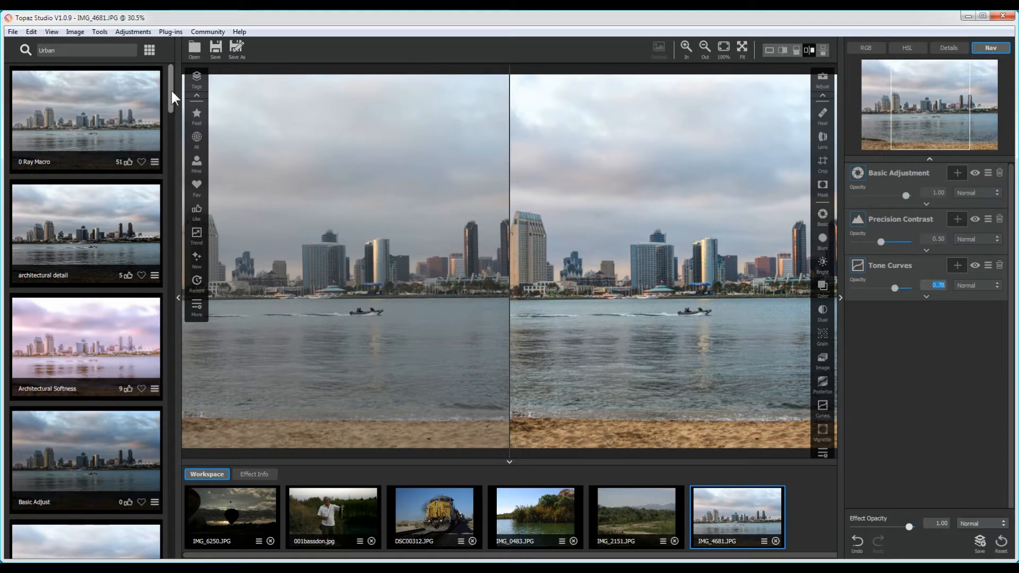
- Return to the single-image view and replace the current adjustments with the architectural detail effect on the reset photo
click(768, 50)
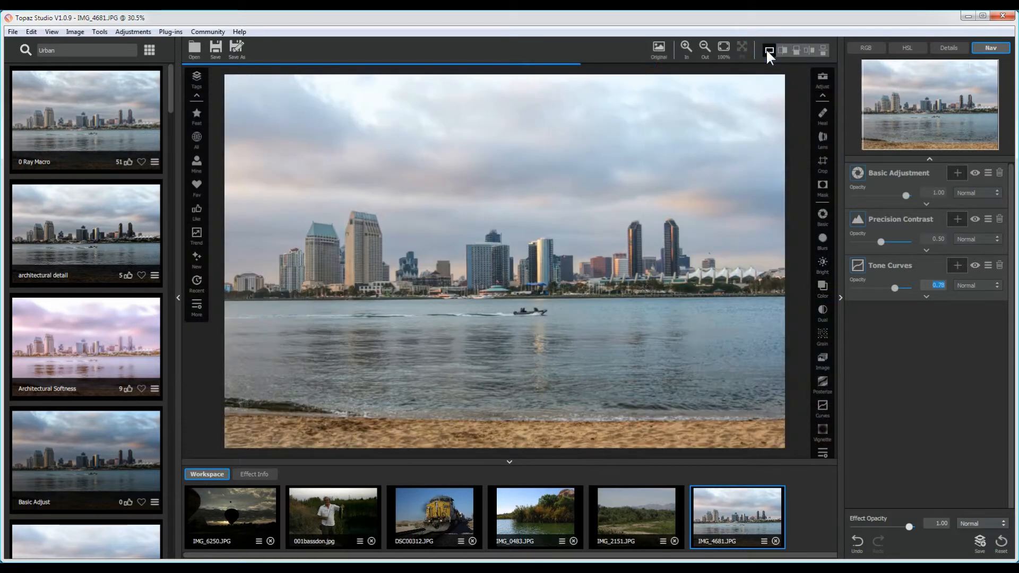
click(1001, 542)
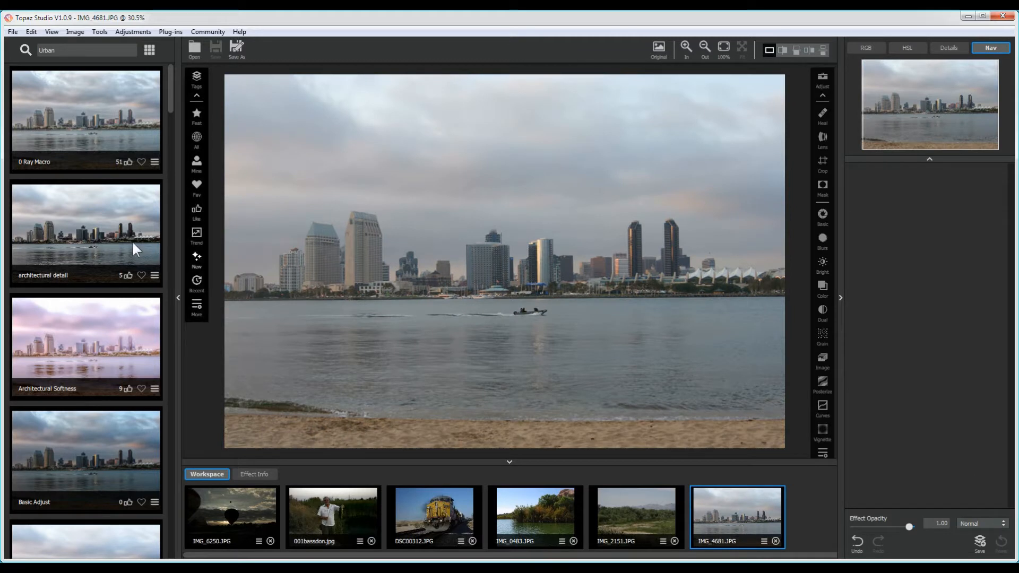
click(103, 240)
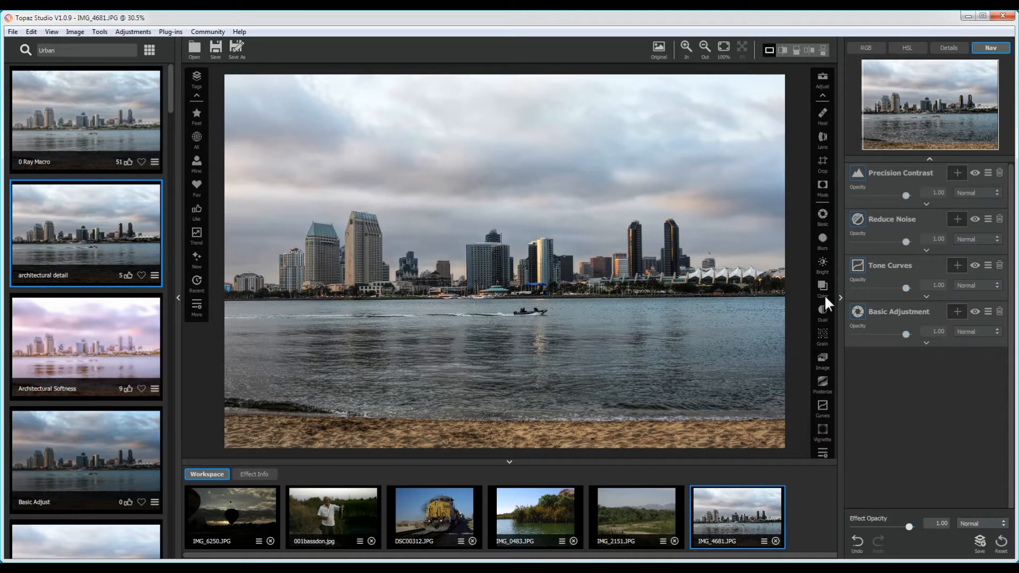
- Review the Precision Contrast, Reduce Noise and Tone Curves settings of the architectural detail effect, one adjustment at a time
click(927, 206)
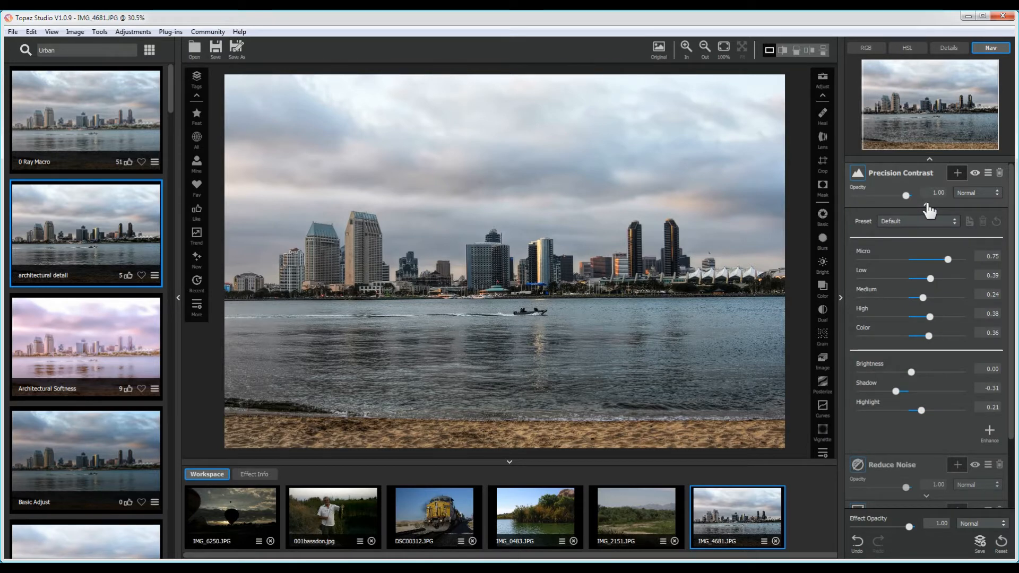
click(928, 205)
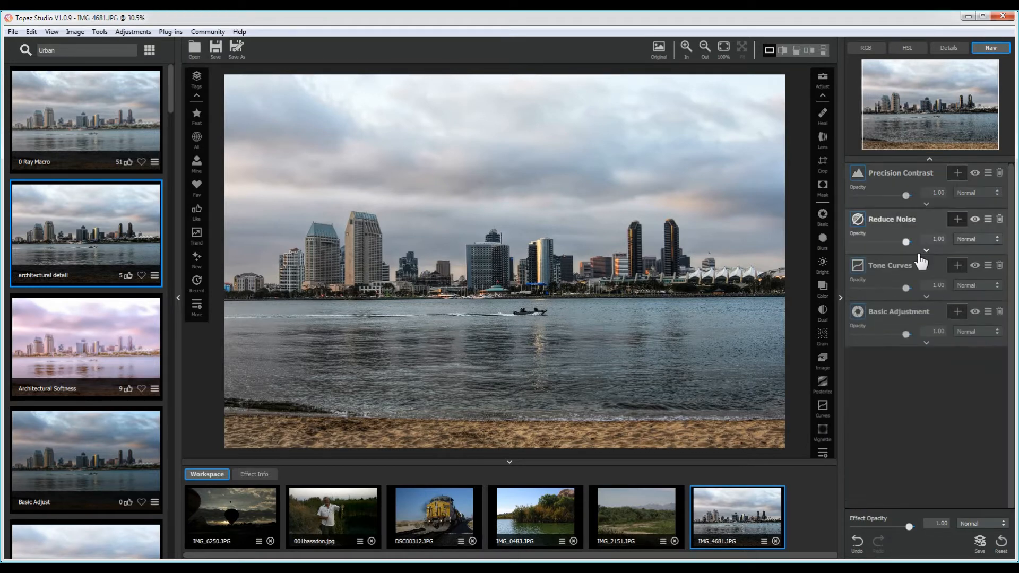
click(926, 250)
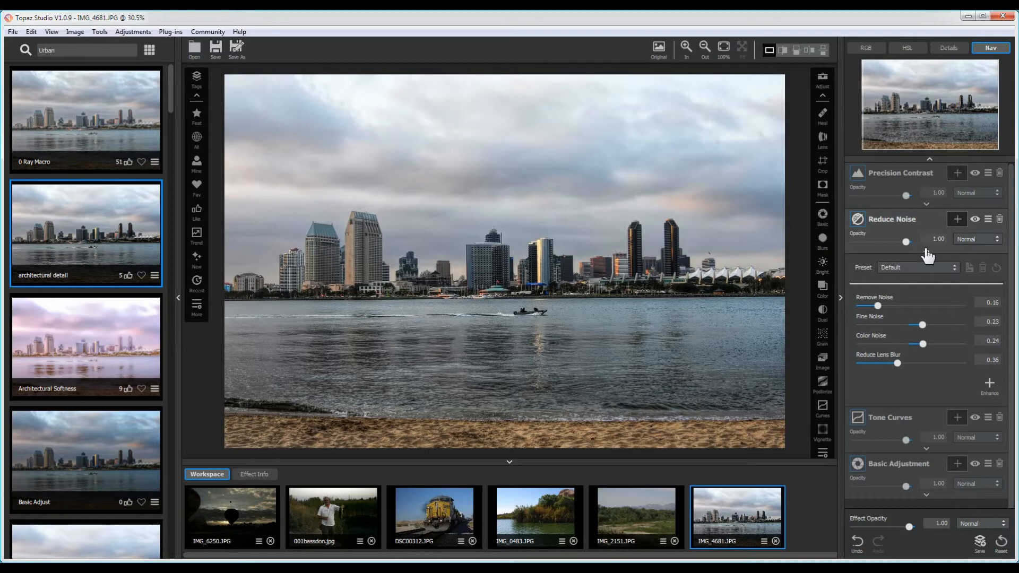
click(926, 250)
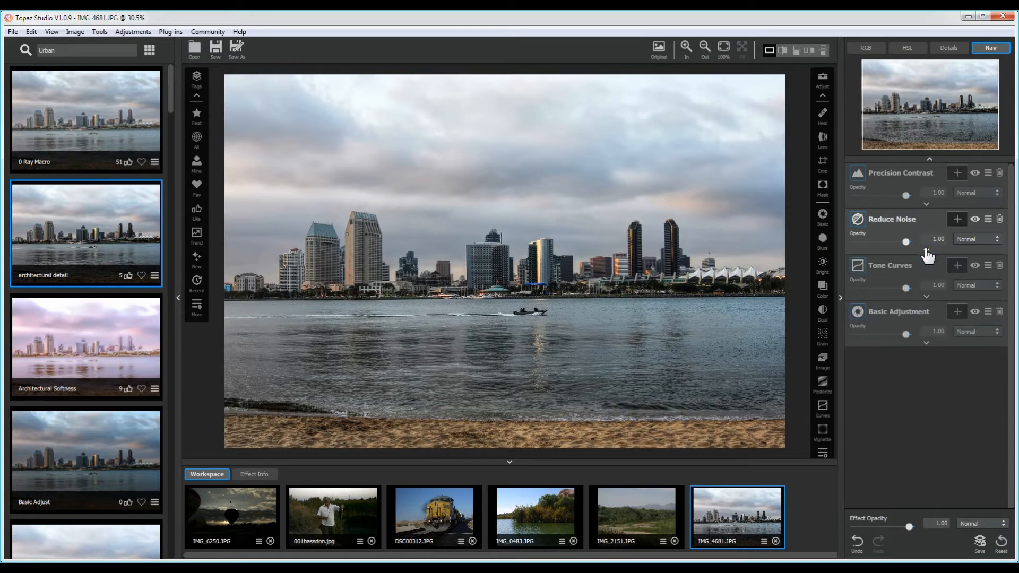
click(926, 296)
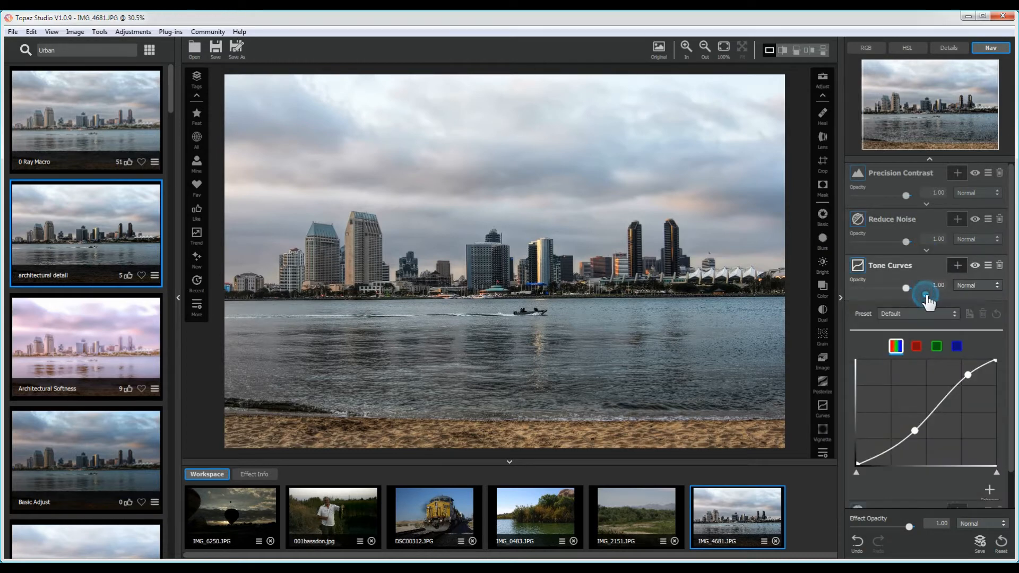
click(926, 295)
- Lower the Clarity of the Basic Adjustment to about -0.33 and reset the photo
click(926, 344)
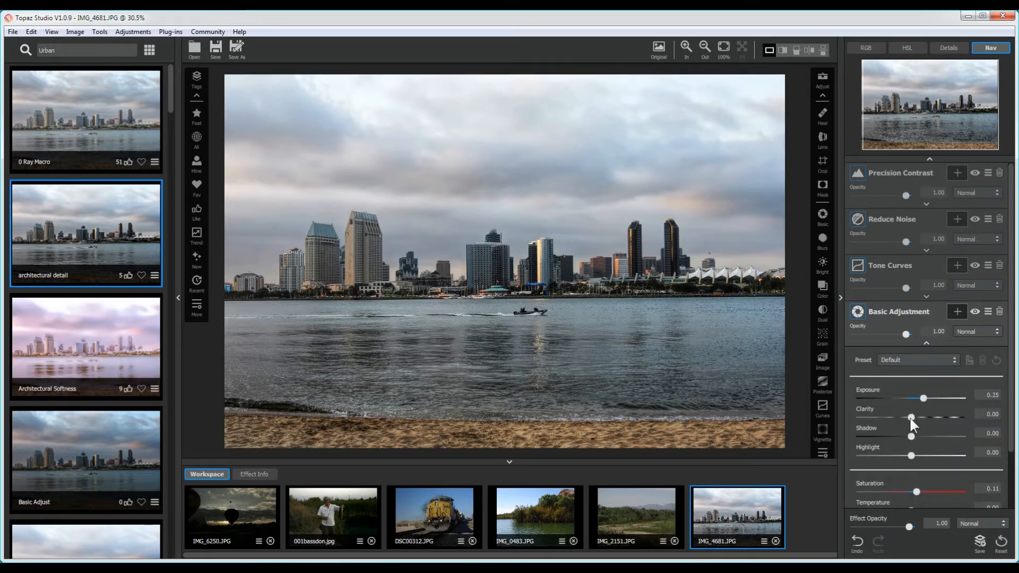
drag(911, 418, 895, 419)
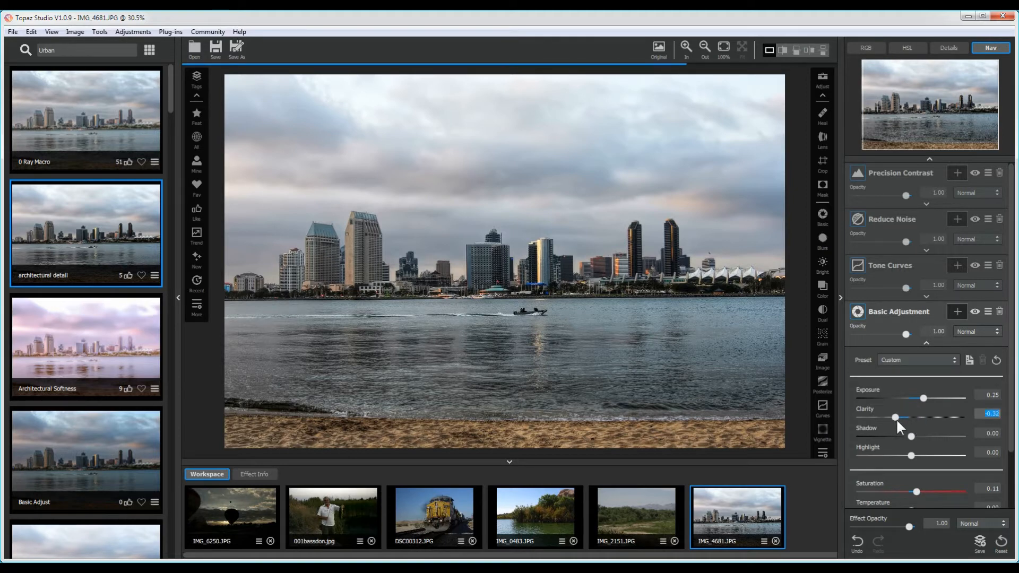
click(925, 344)
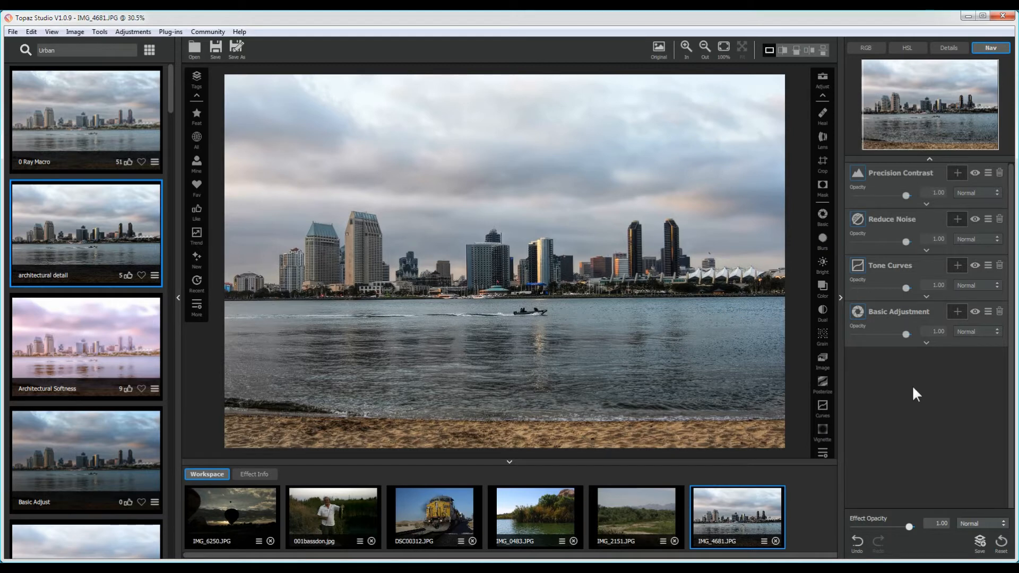
click(1002, 543)
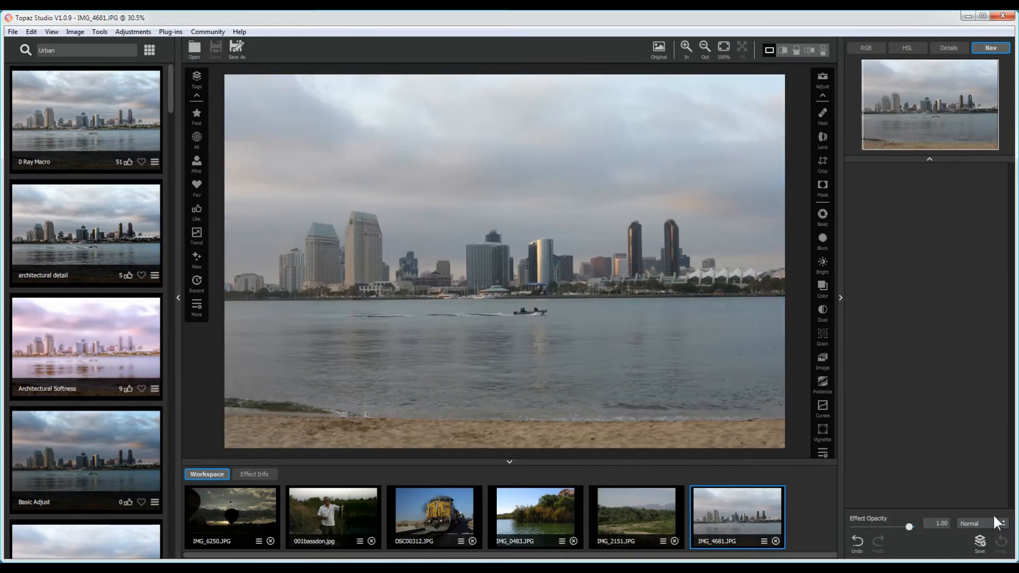
- Add a Basic Adjustment in Vivid Light blend mode with exposure 0.19, shadow 0.71 and highlight -0.34
click(823, 214)
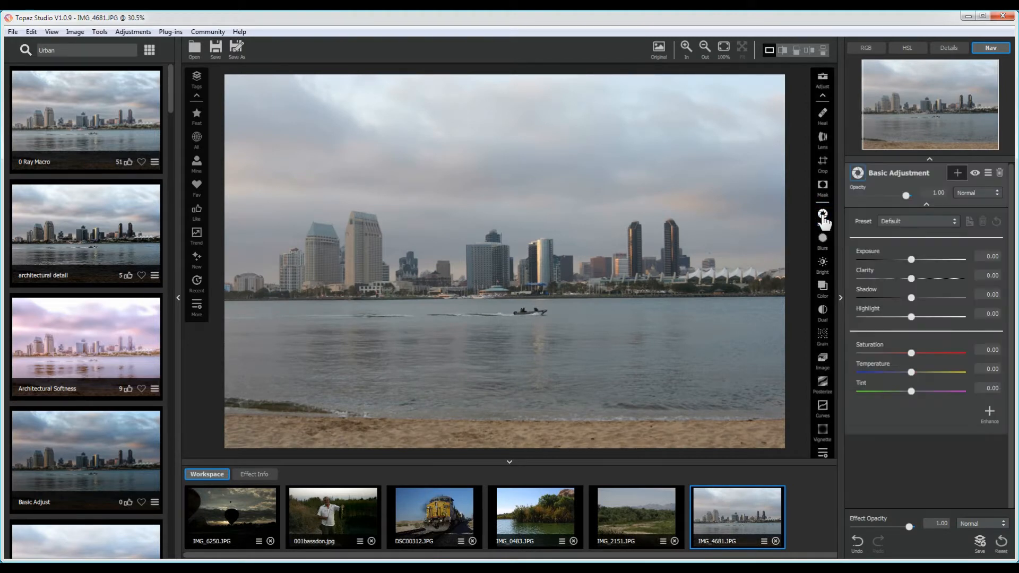
click(995, 191)
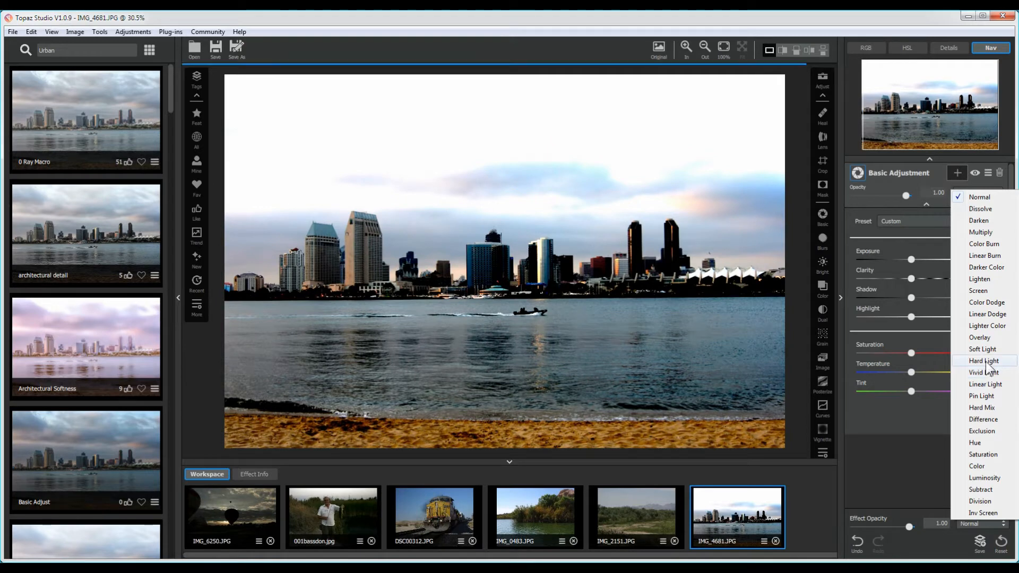
click(984, 373)
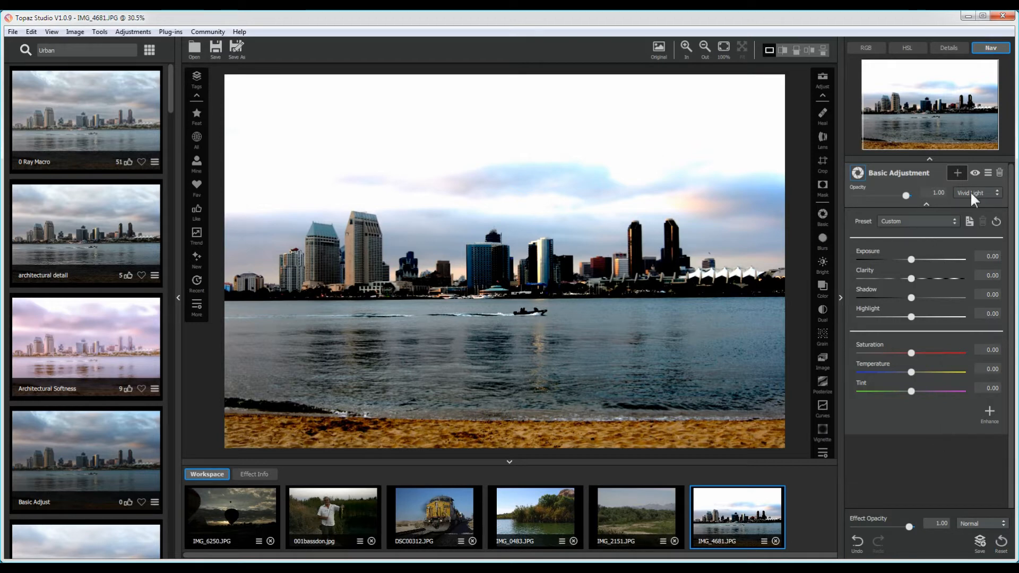
drag(911, 259, 921, 259)
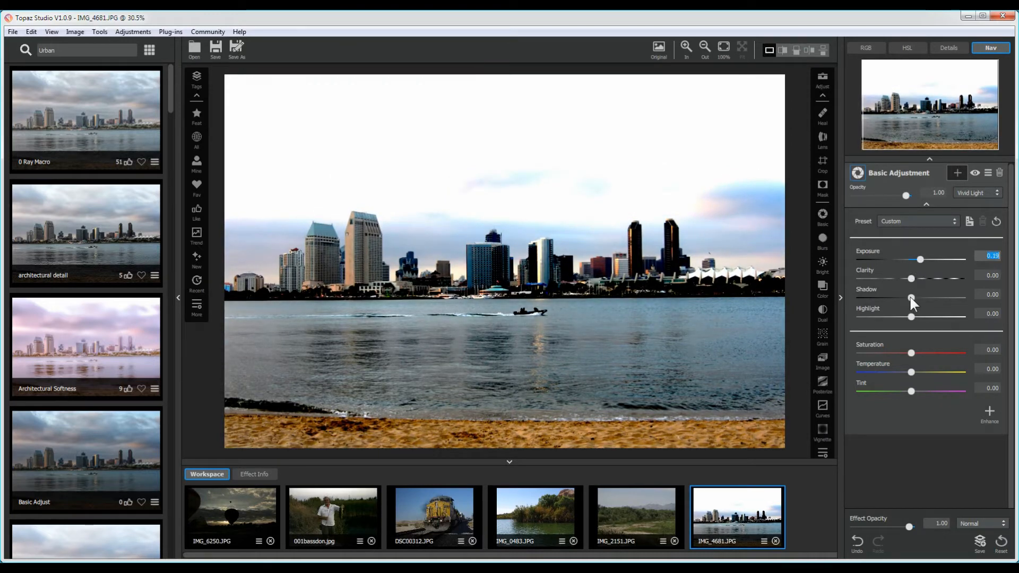
drag(910, 298, 893, 316)
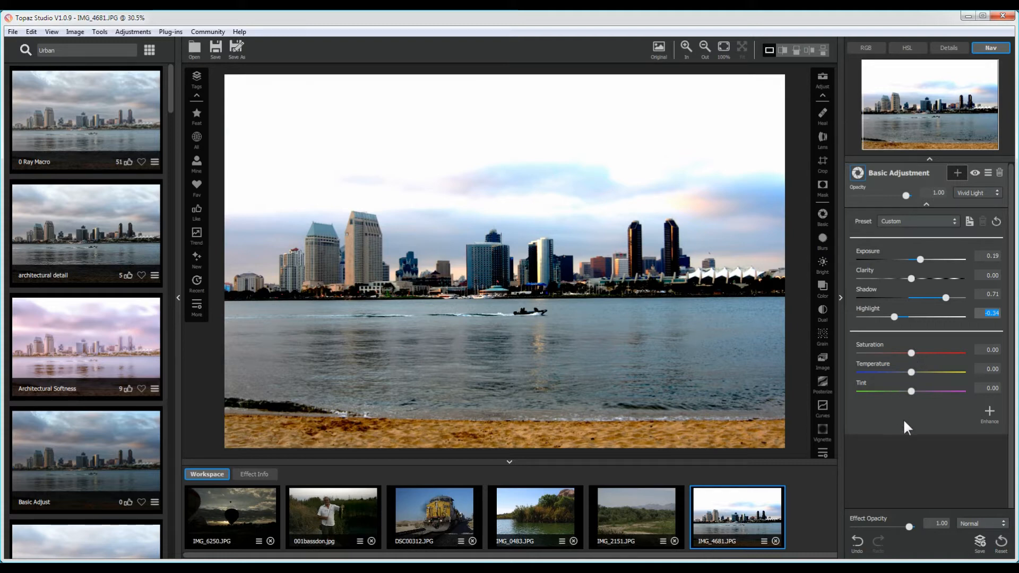
- Filter the effects library to the HDR category and reset the photo's adjustments
click(197, 306)
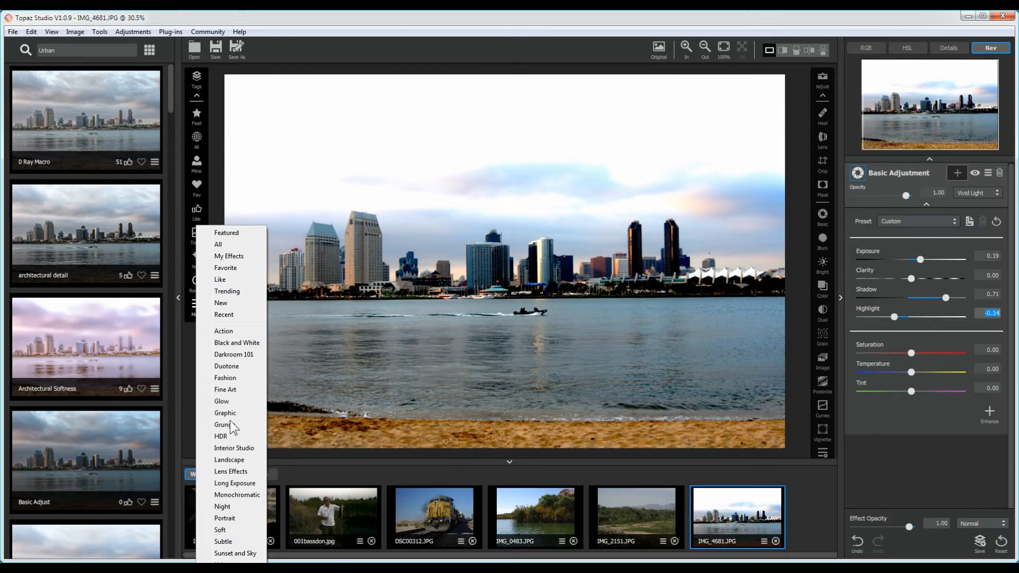
click(226, 437)
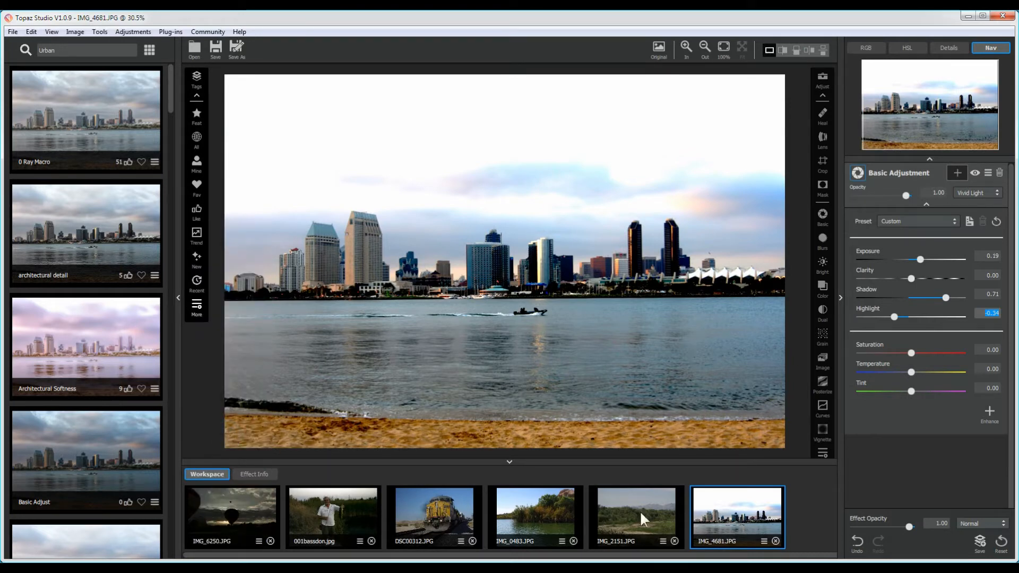
click(1002, 546)
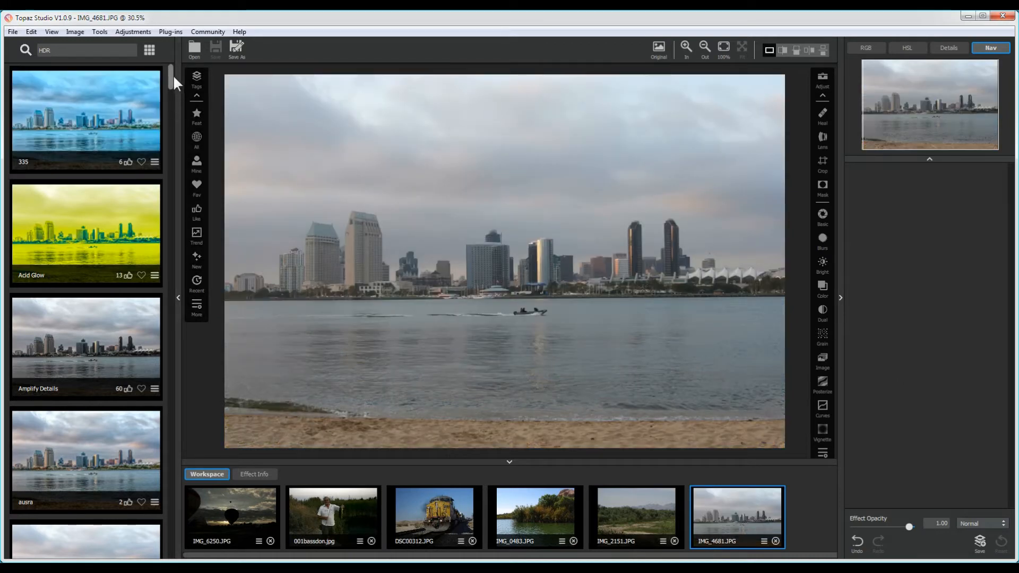
- Try the ausra HDR effect on the skyline photo and reset the photo
drag(171, 74, 167, 93)
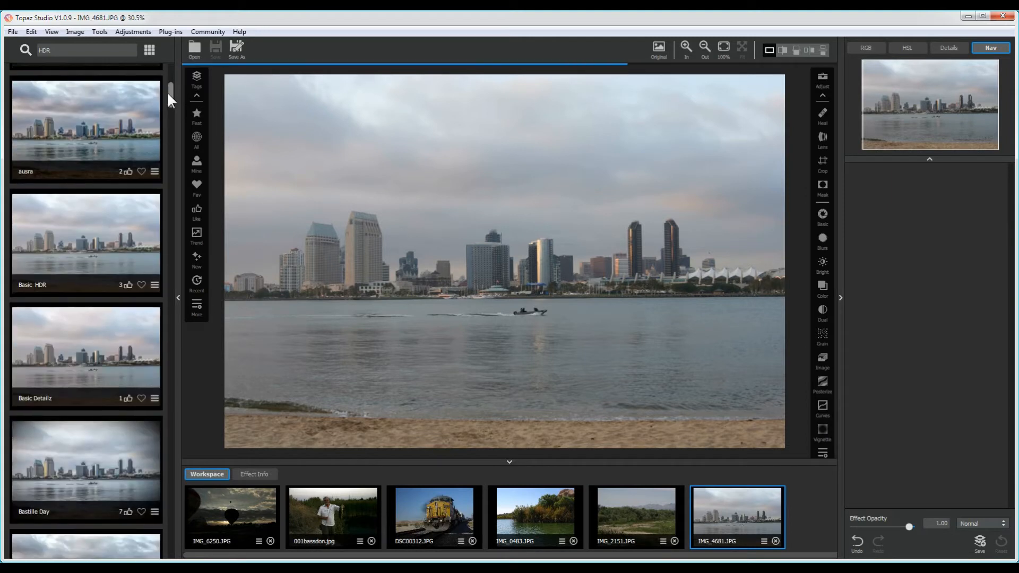
click(79, 129)
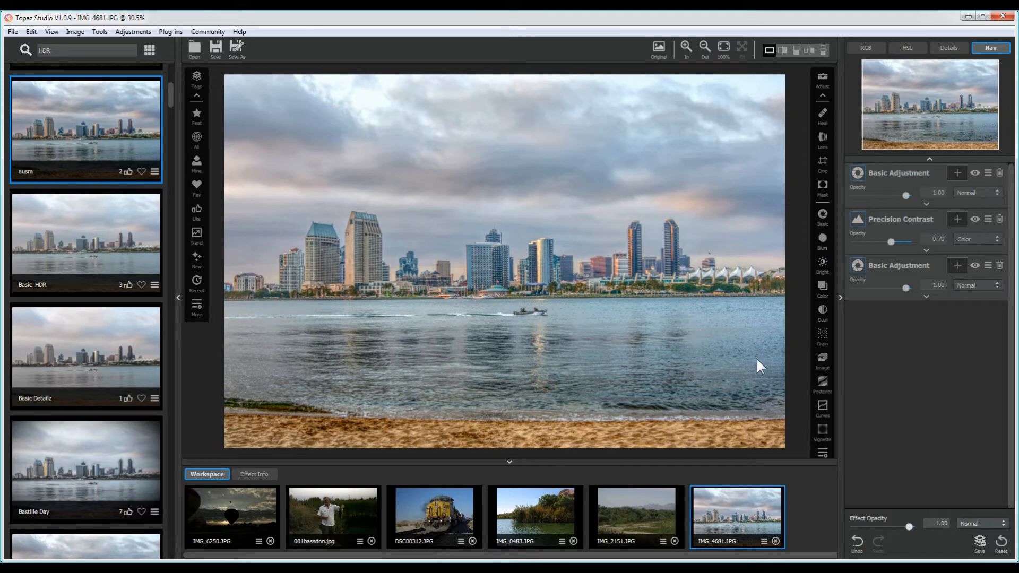
click(1001, 543)
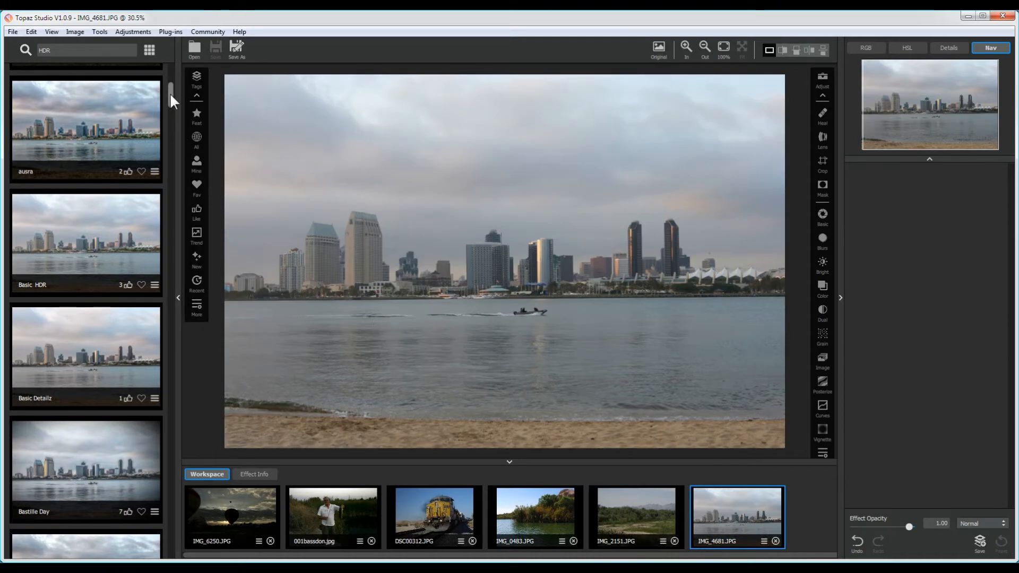
- Try the Blooming HDR balanced effect on the skyline photo and inspect the buildings at 100% zoom
drag(170, 94, 167, 112)
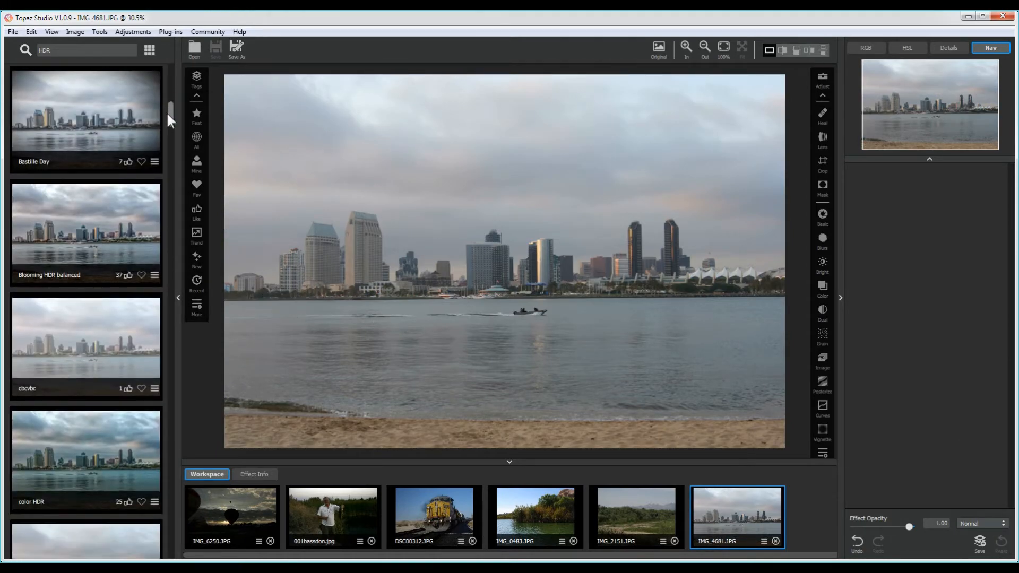
click(102, 222)
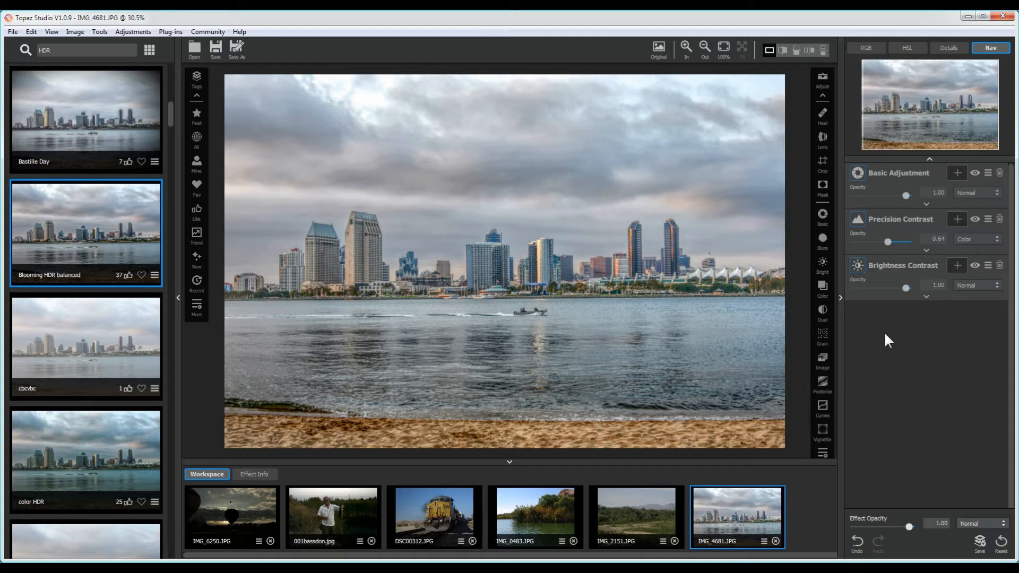
click(724, 48)
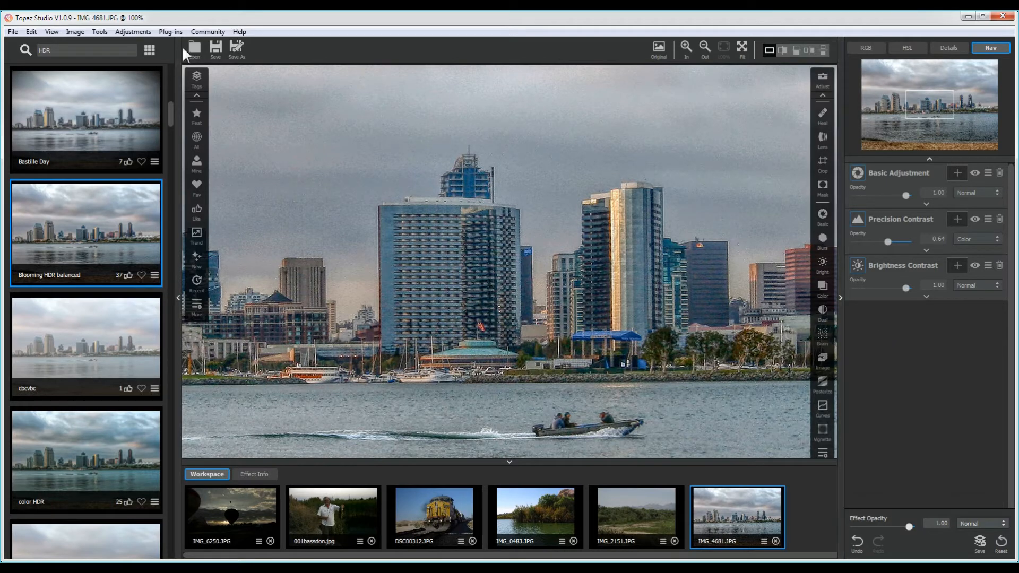
- Reset the skyline photo and open it in the Topaz Clarity plug-in
click(169, 32)
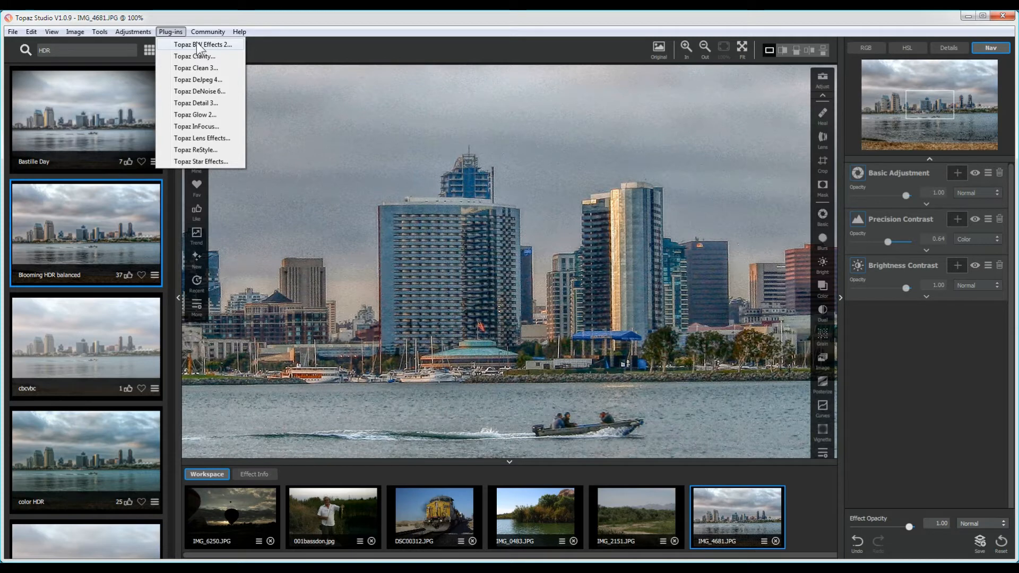
mouse_move(207, 31)
click(369, 18)
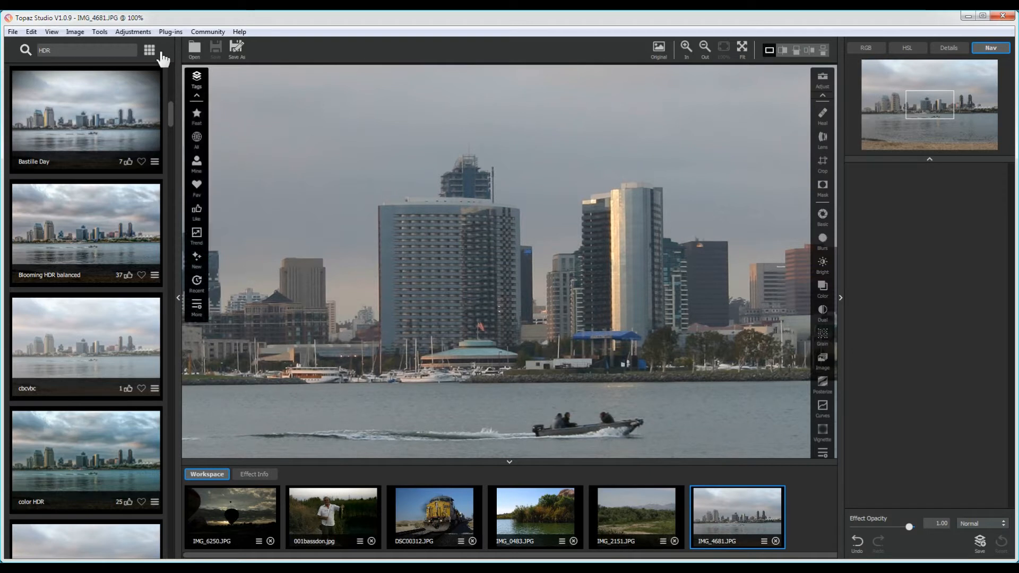
click(169, 32)
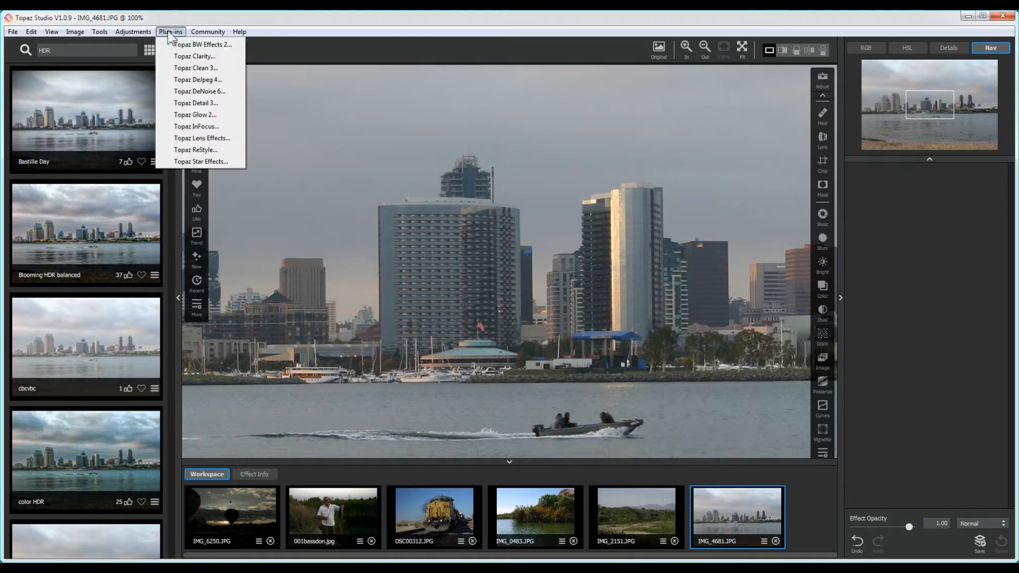
click(190, 56)
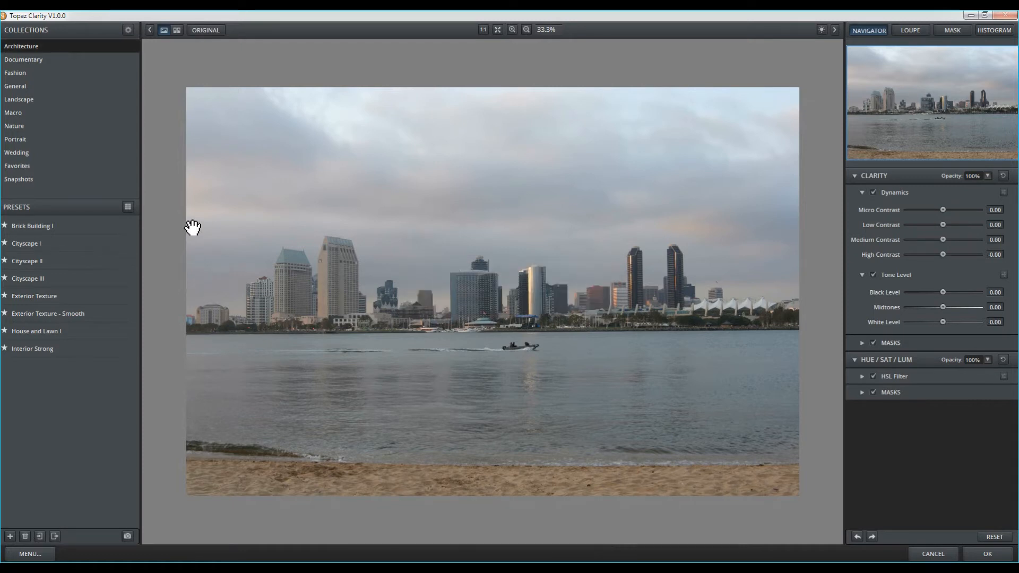
- Preview the Architecture presets, apply Cityscape II to the skyline photo and compare it with the original
mouse_move(98, 228)
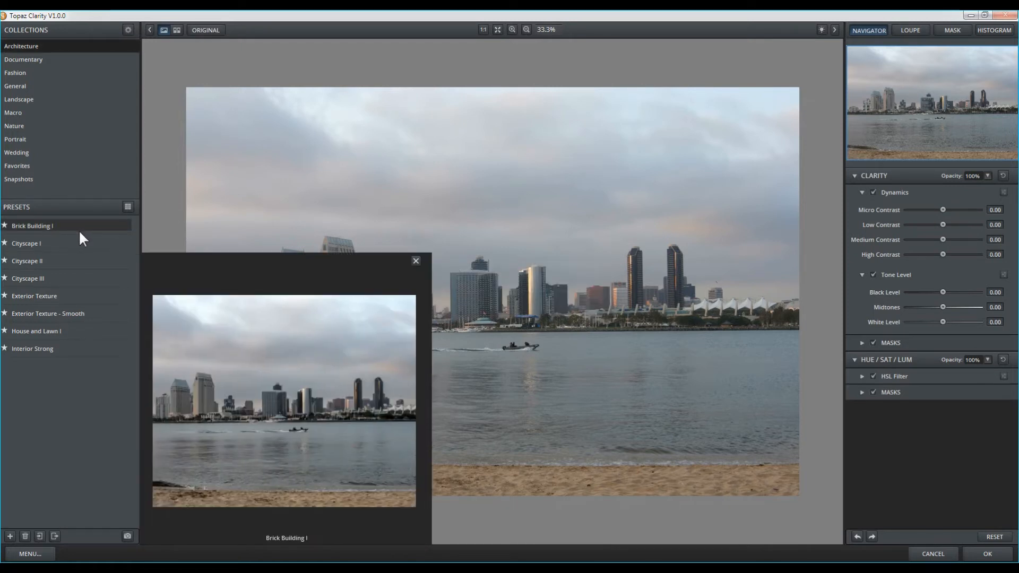
mouse_move(76, 243)
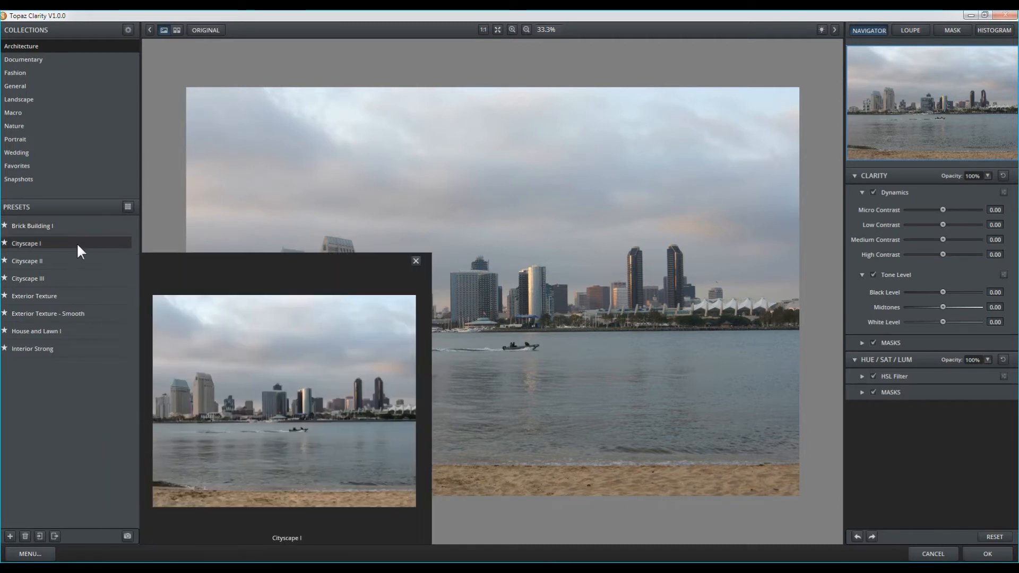
mouse_move(79, 263)
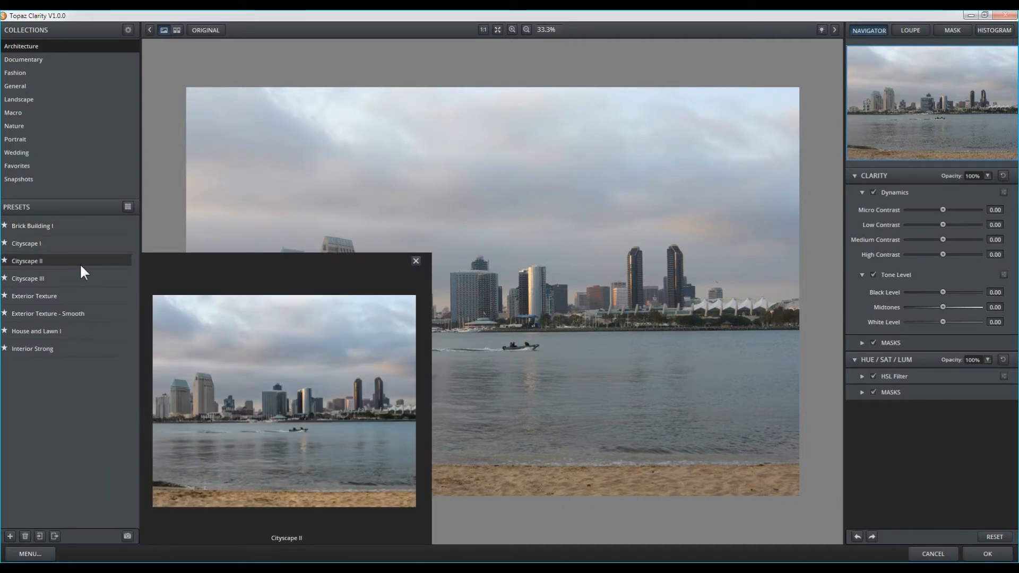
mouse_move(78, 280)
click(68, 259)
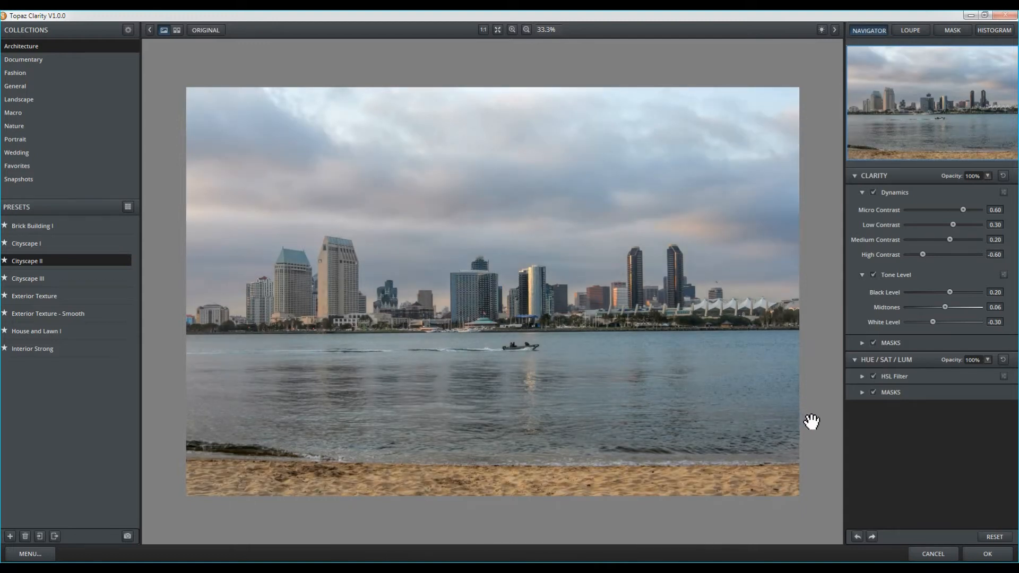
click(811, 419)
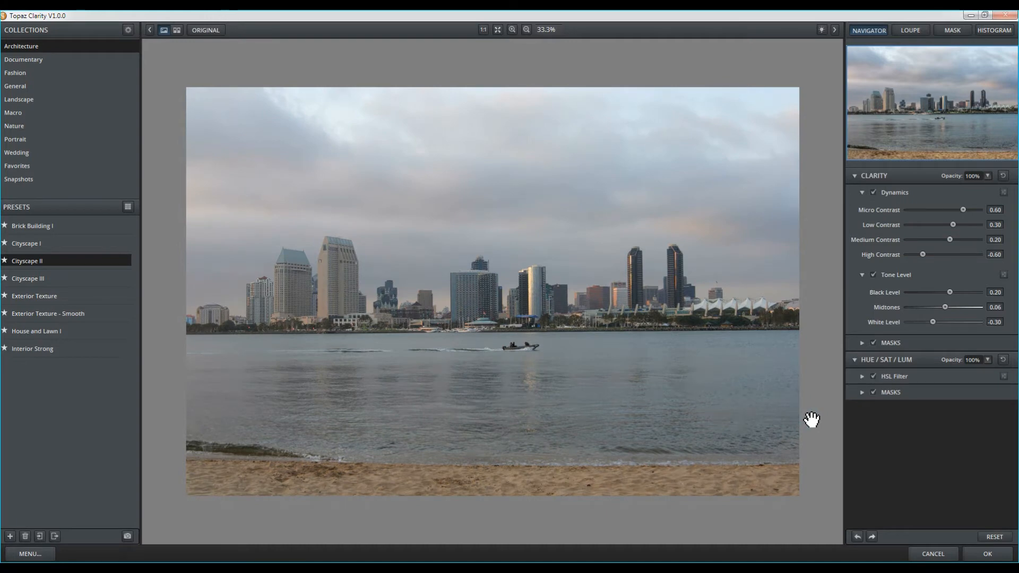
click(811, 419)
click(811, 419)
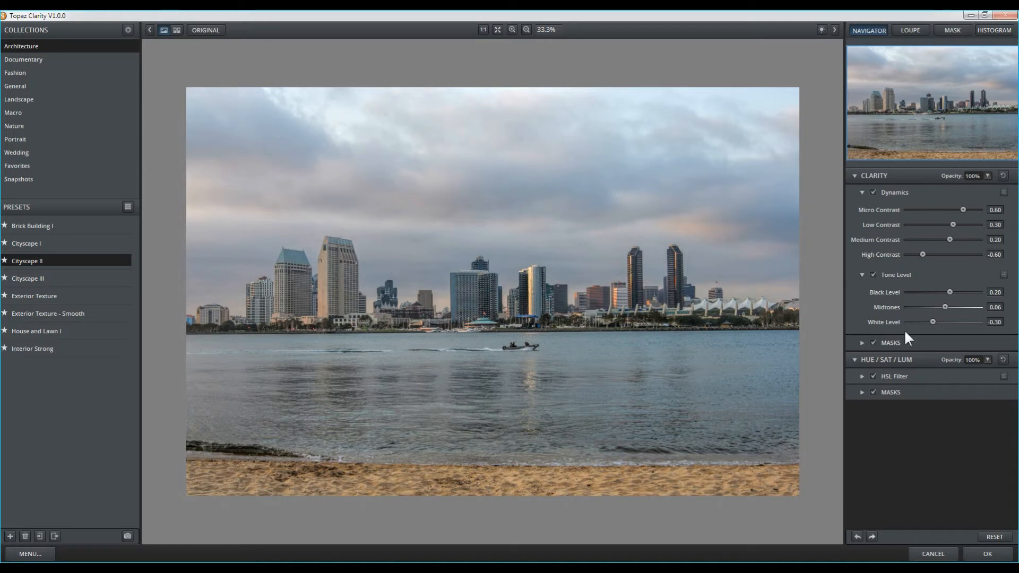
- Accept the Clarity edit back into Topaz Studio and select the original IMG_4681.JPG in the workspace
click(985, 555)
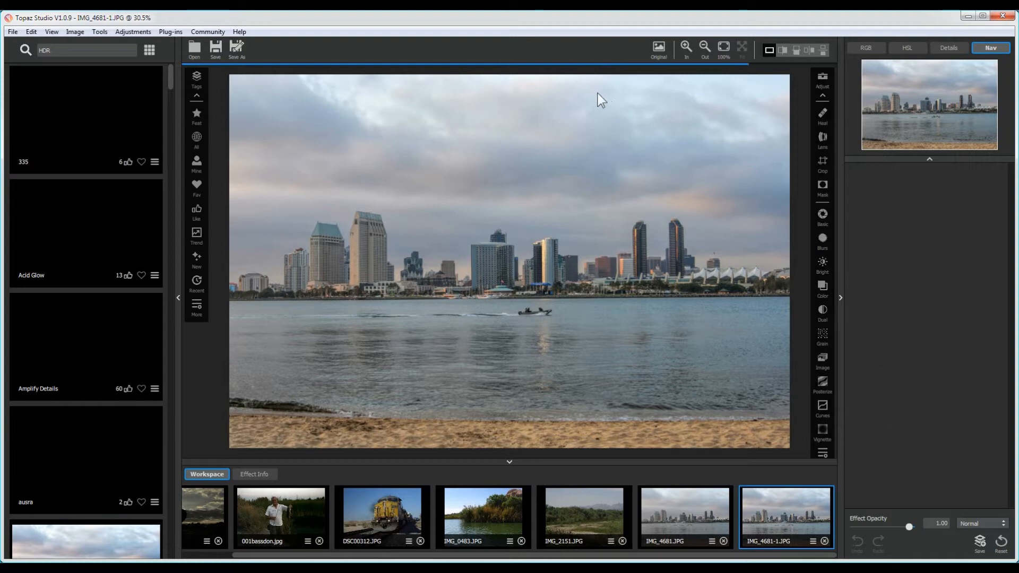
click(674, 508)
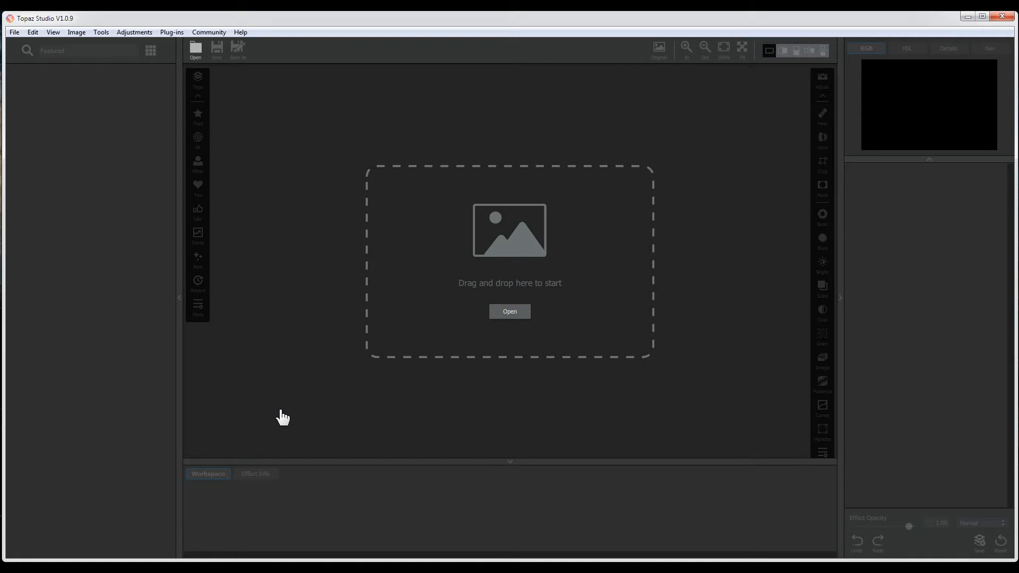
- Load IMGP0509.JPG, IMGP0513.JPG and P1000497.JPG from the Heal tool folder into the Topaz Studio workspace
mouse_move(69, 571)
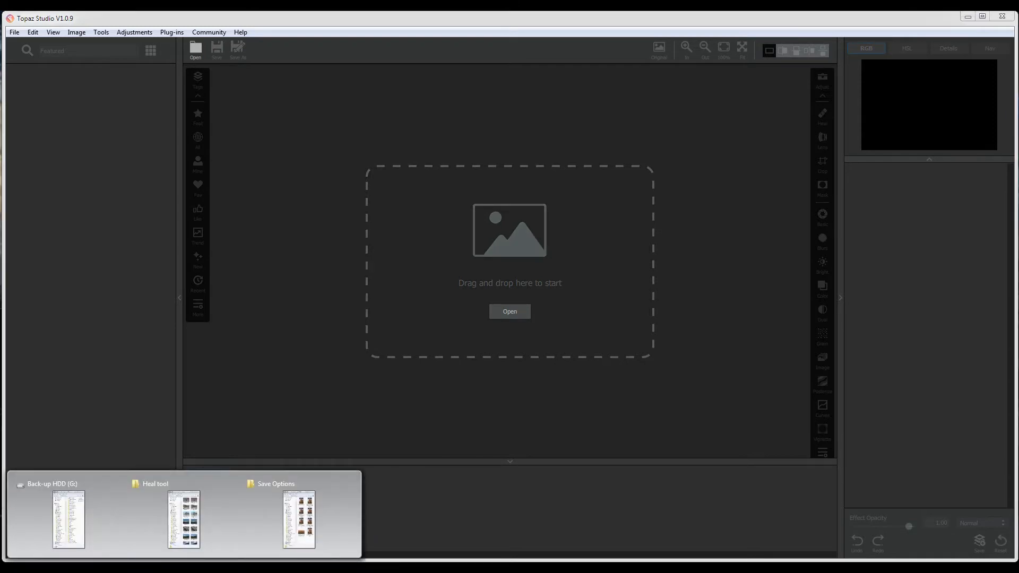
click(210, 500)
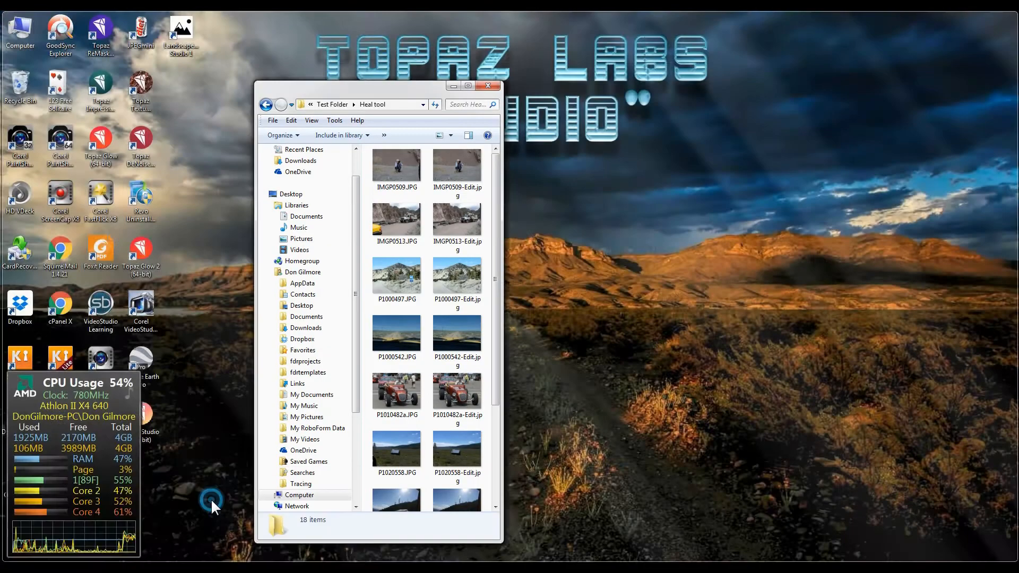
click(391, 162)
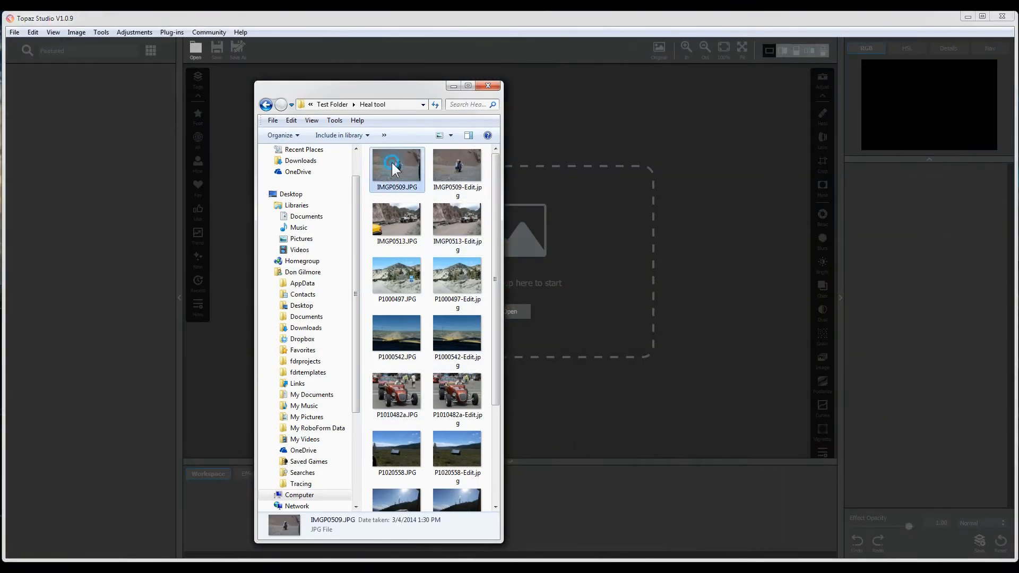
ctrl+click(390, 215)
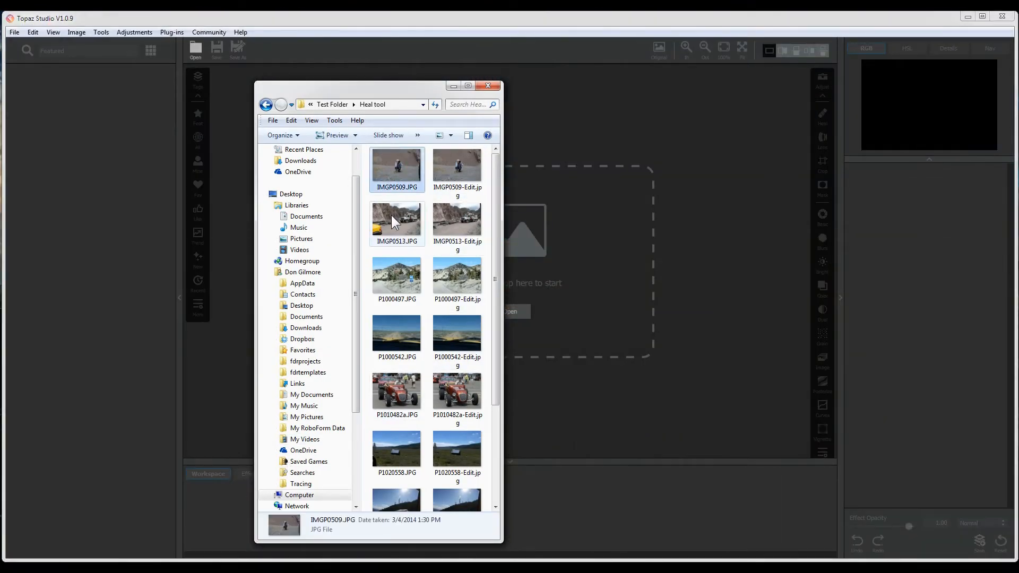
ctrl+click(397, 275)
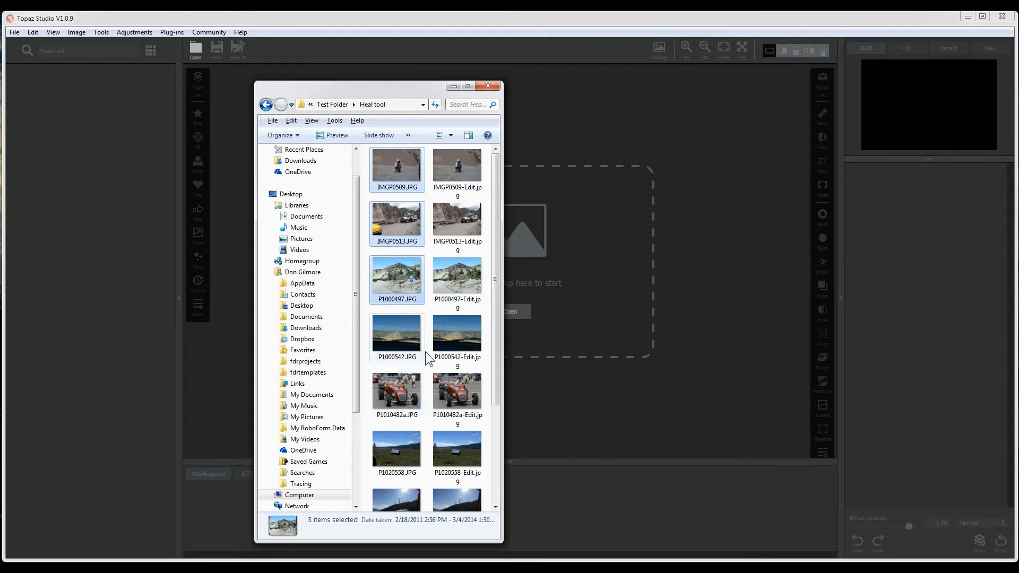
drag(396, 167, 597, 346)
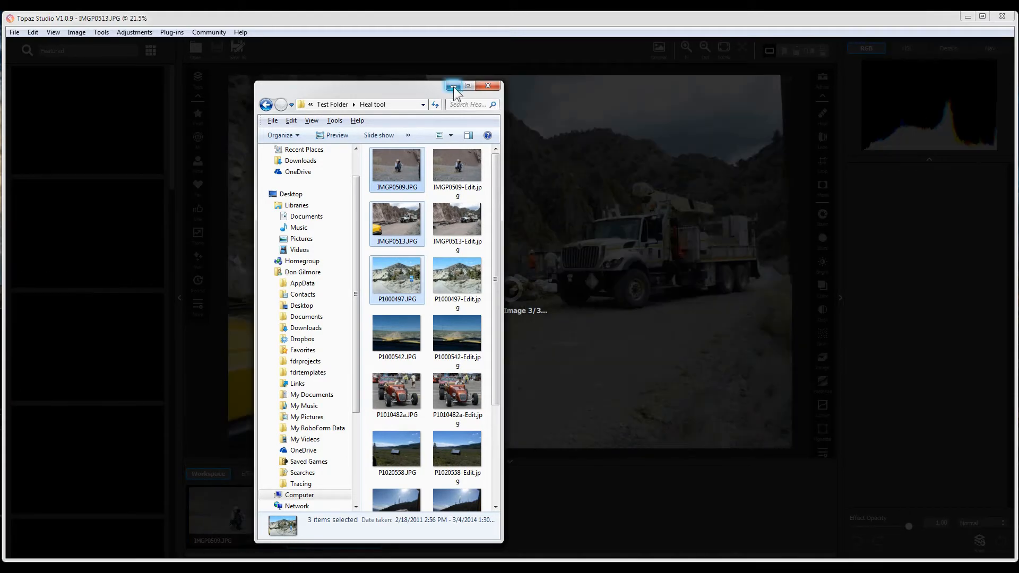
click(454, 87)
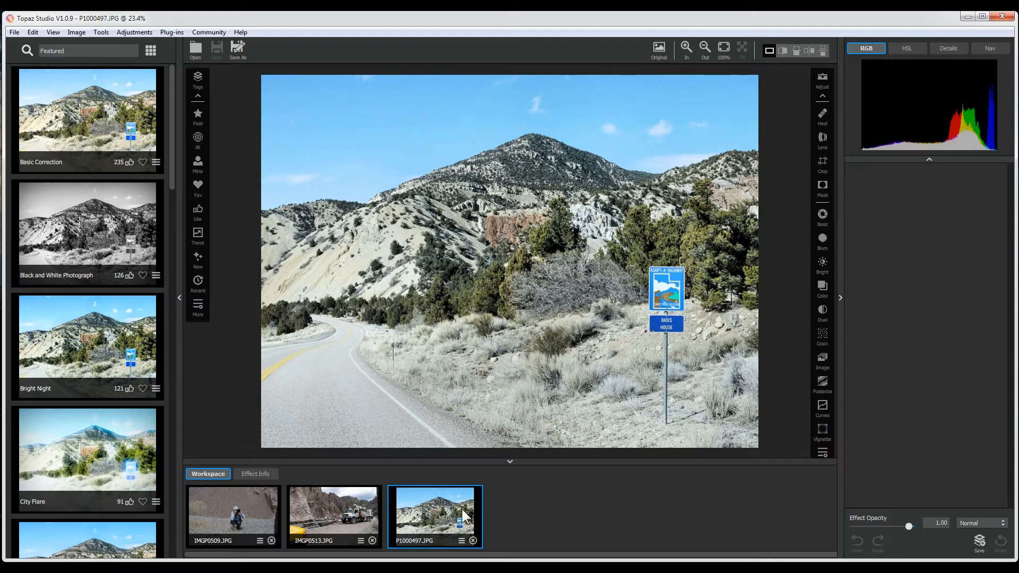
- Remove both blue highway signs from P1000497.JPG using the Healing Brush at size 0.19
click(822, 116)
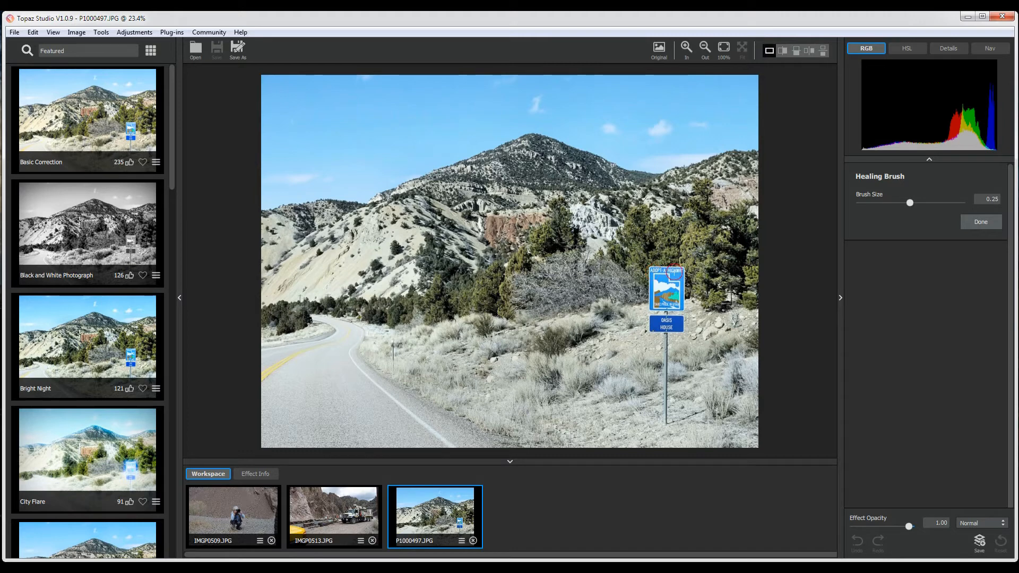
drag(908, 203, 905, 203)
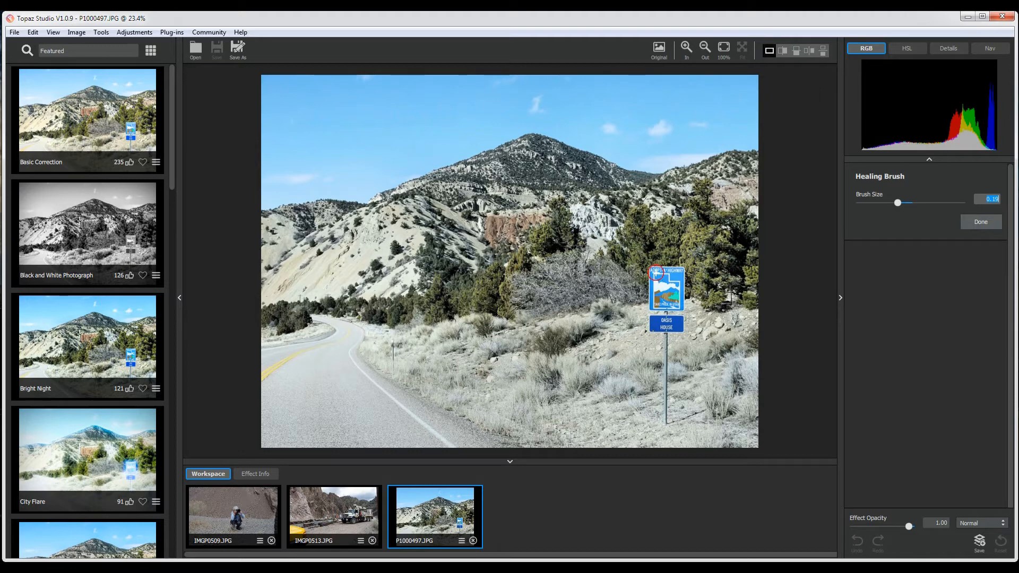
mouse_move(657, 275)
mouse_down()
mouse_move(679, 275)
mouse_move(680, 297)
mouse_move(679, 305)
mouse_move(654, 304)
mouse_move(655, 278)
mouse_move(668, 291)
mouse_up()
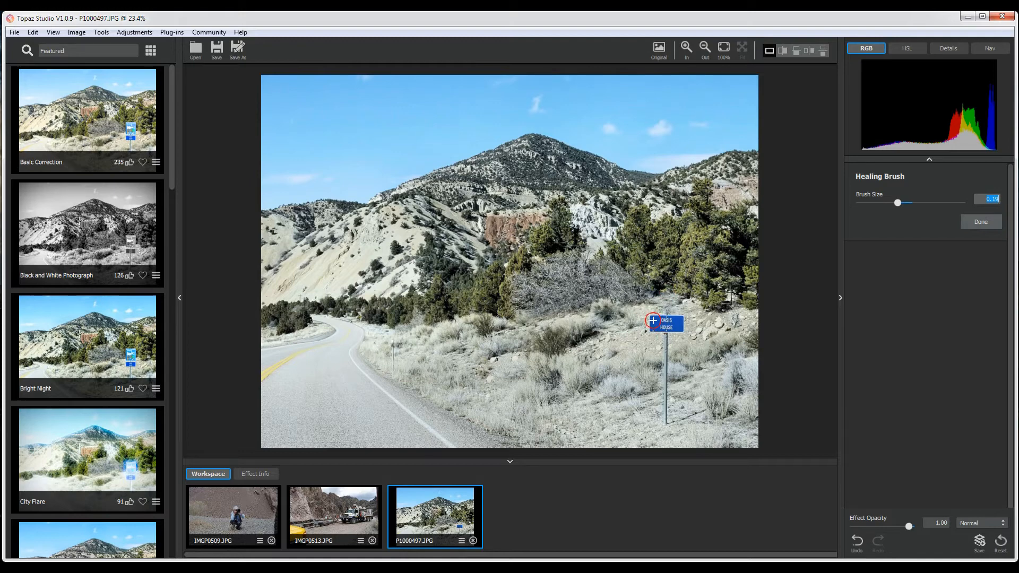
mouse_move(653, 320)
mouse_down()
mouse_move(680, 322)
mouse_move(653, 329)
mouse_up()
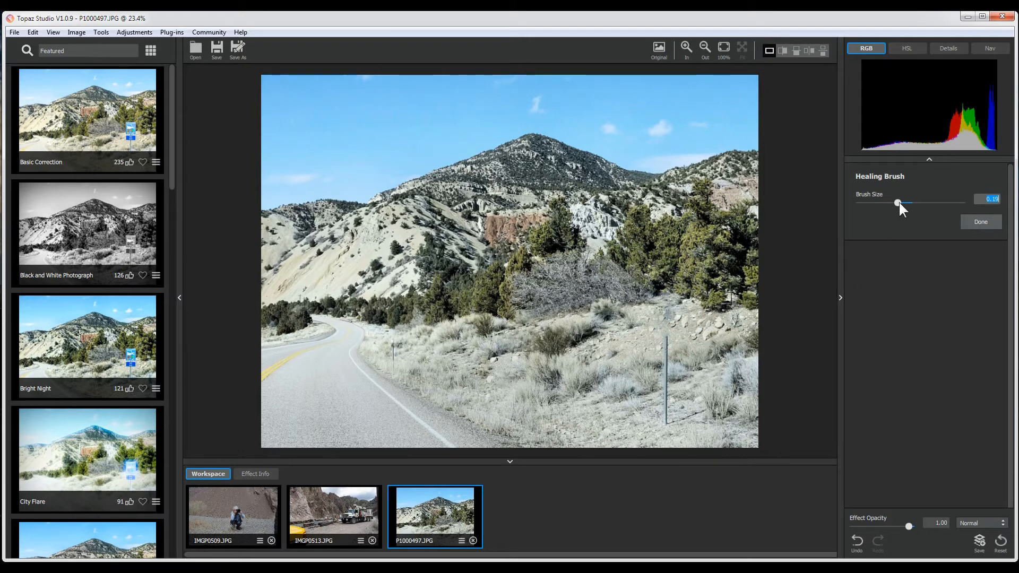
- Set the Healing Brush size to 0.10 and remove the sign pole and the small roadside post
drag(899, 202, 880, 205)
drag(669, 345, 668, 424)
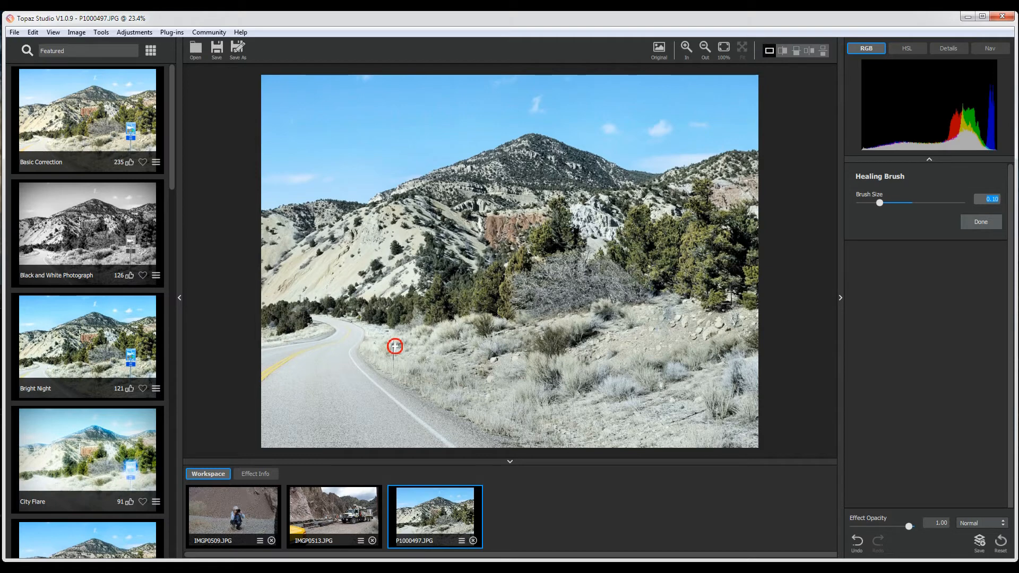
drag(392, 343, 391, 368)
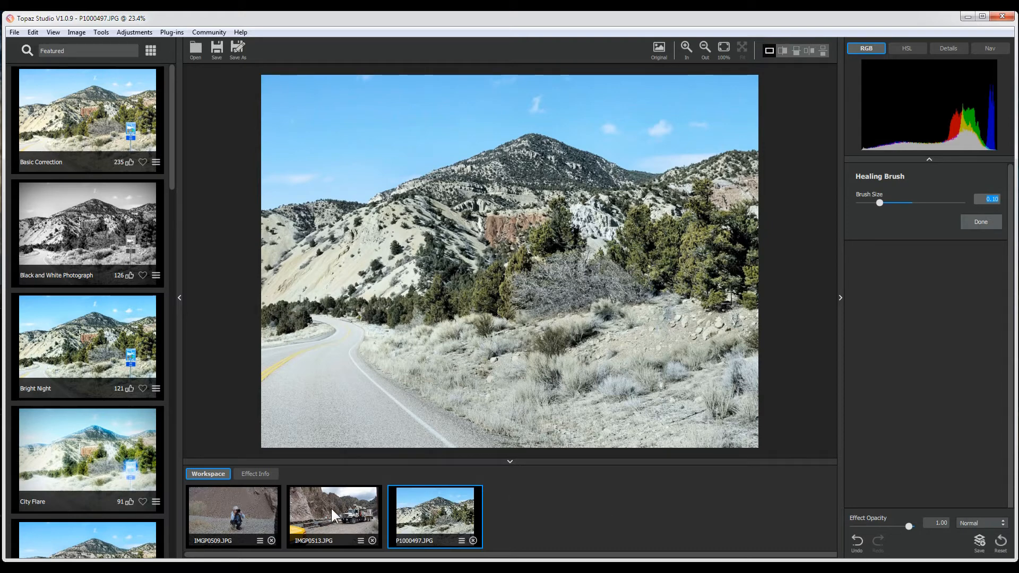
- Heal away the dark object along the right edge of IMGP0509.JPG with the brush at size 0.25, including its leftover dark patch
click(248, 511)
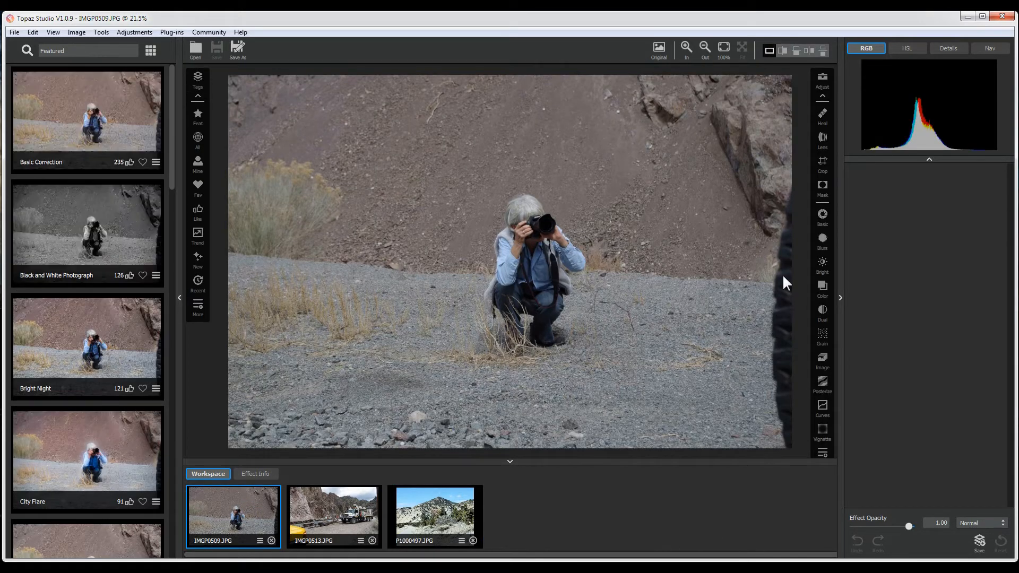
click(822, 114)
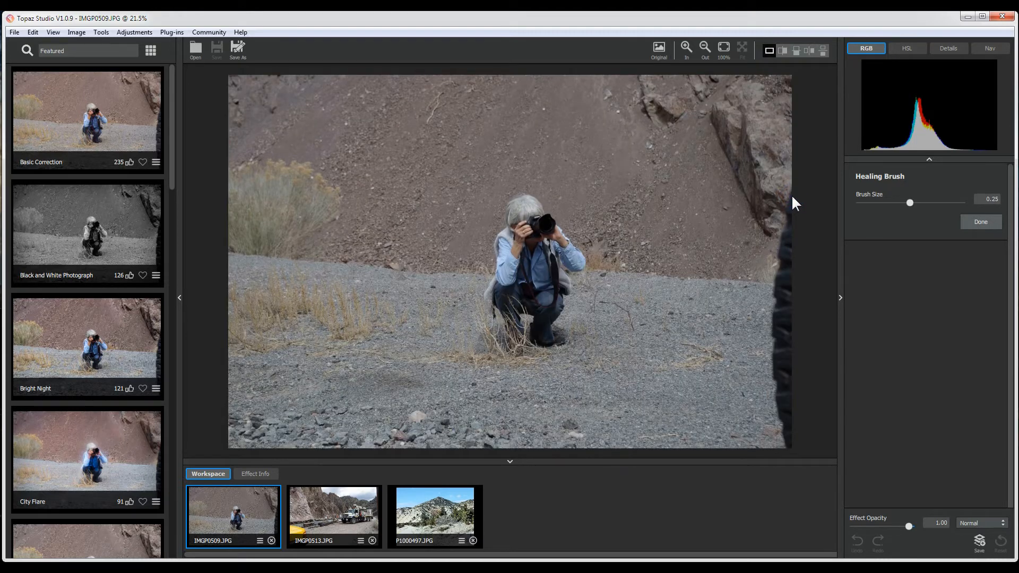
mouse_move(791, 193)
mouse_down()
mouse_move(776, 316)
mouse_move(785, 441)
mouse_up()
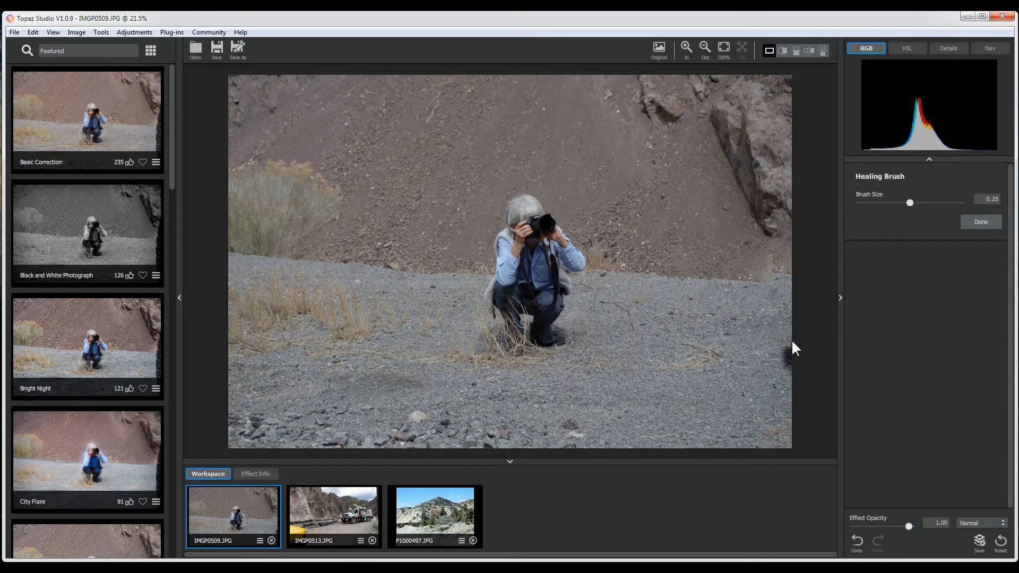
drag(781, 336, 784, 374)
- Remove the dark strip along the right edge of IMGP0513.JPG using the Healing Brush at size 0.14
click(335, 505)
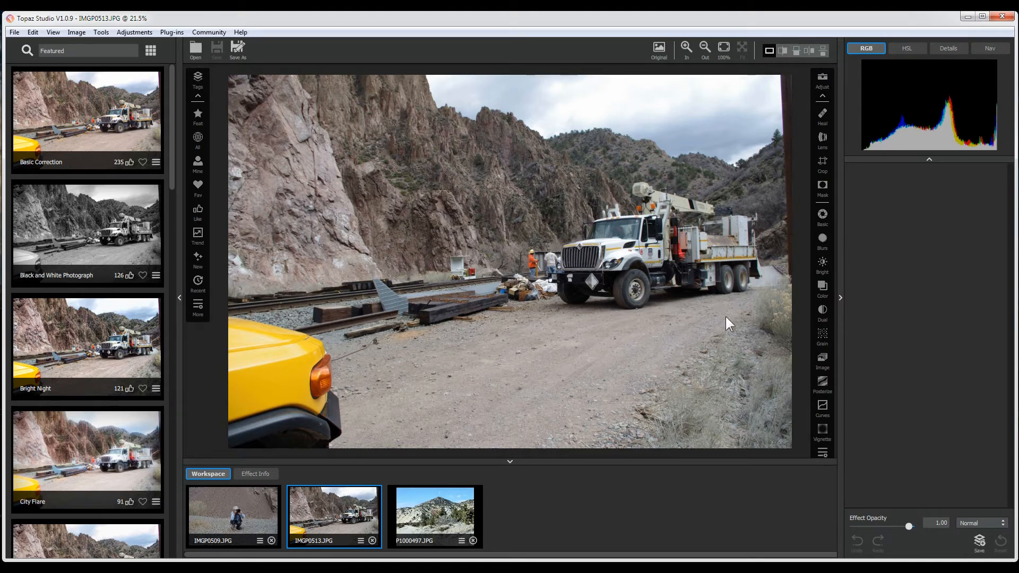
click(823, 116)
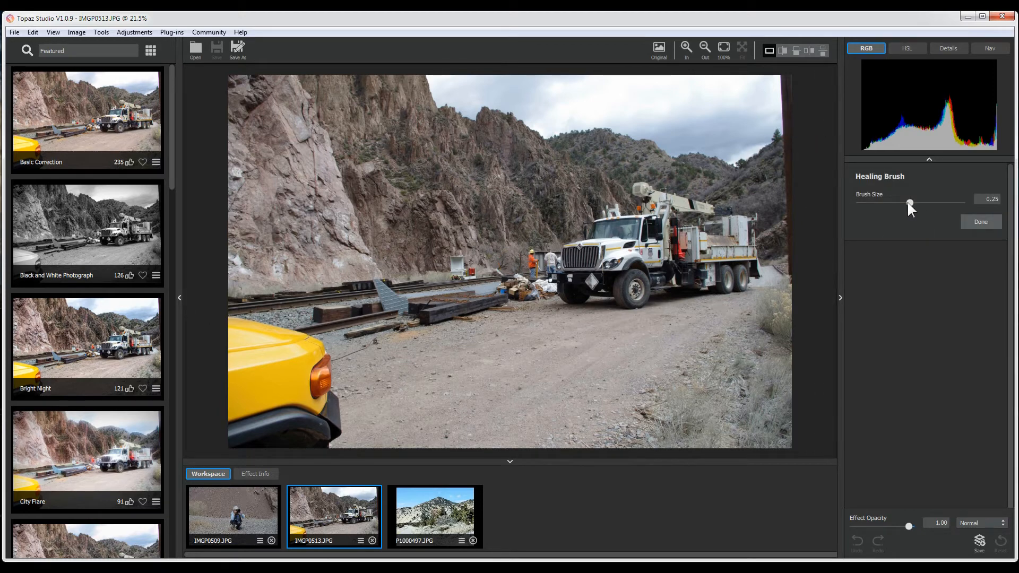
drag(910, 202, 904, 203)
drag(881, 203, 886, 201)
drag(787, 80, 787, 103)
drag(789, 113, 794, 277)
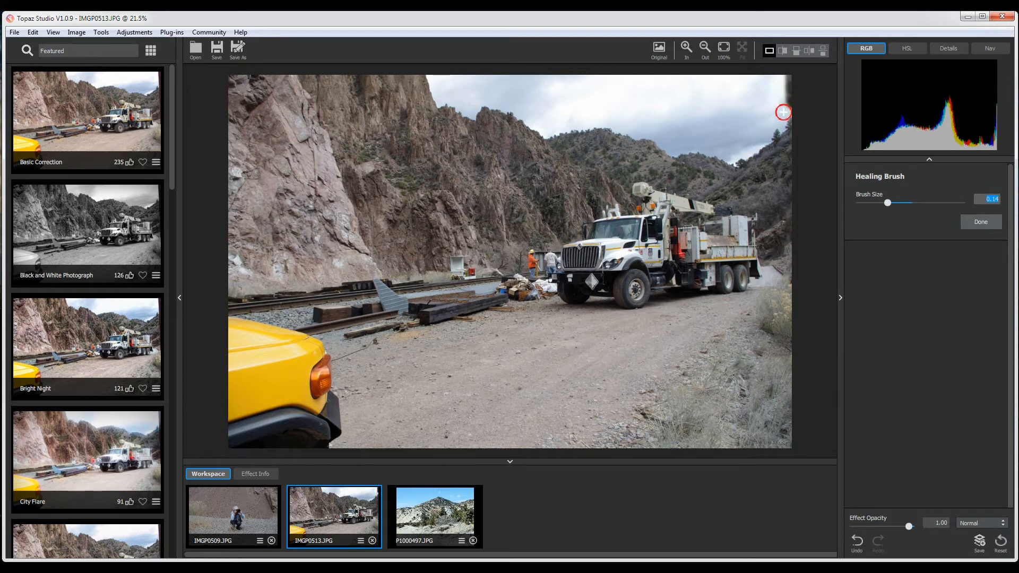
drag(782, 111, 790, 81)
- Heal away the yellow vehicle in the truck photo's lower-left corner with the brush at size 0.27 and finish healing
drag(888, 202, 913, 204)
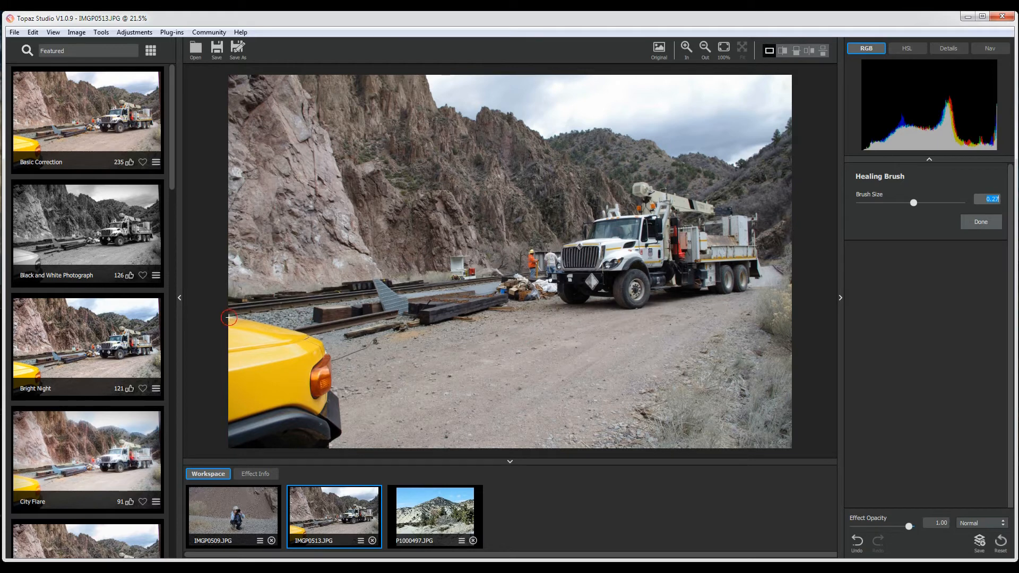
mouse_move(229, 319)
mouse_down()
mouse_move(307, 343)
mouse_move(324, 416)
mouse_move(328, 399)
mouse_move(316, 437)
mouse_move(226, 437)
mouse_move(229, 341)
mouse_move(303, 360)
mouse_move(301, 420)
mouse_move(276, 366)
mouse_move(277, 420)
mouse_move(260, 356)
mouse_move(247, 354)
mouse_move(251, 420)
mouse_up()
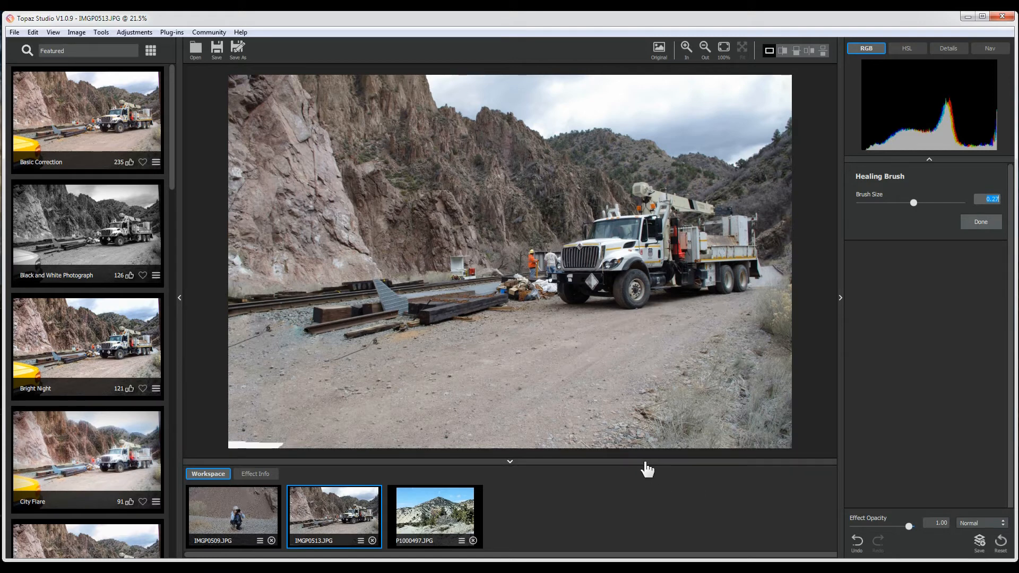
click(840, 298)
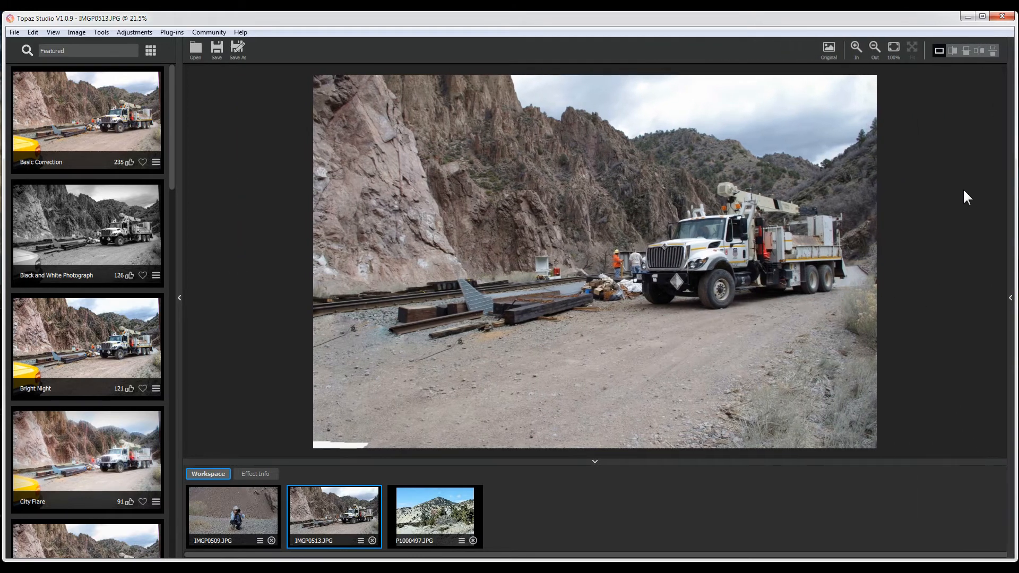
click(1010, 298)
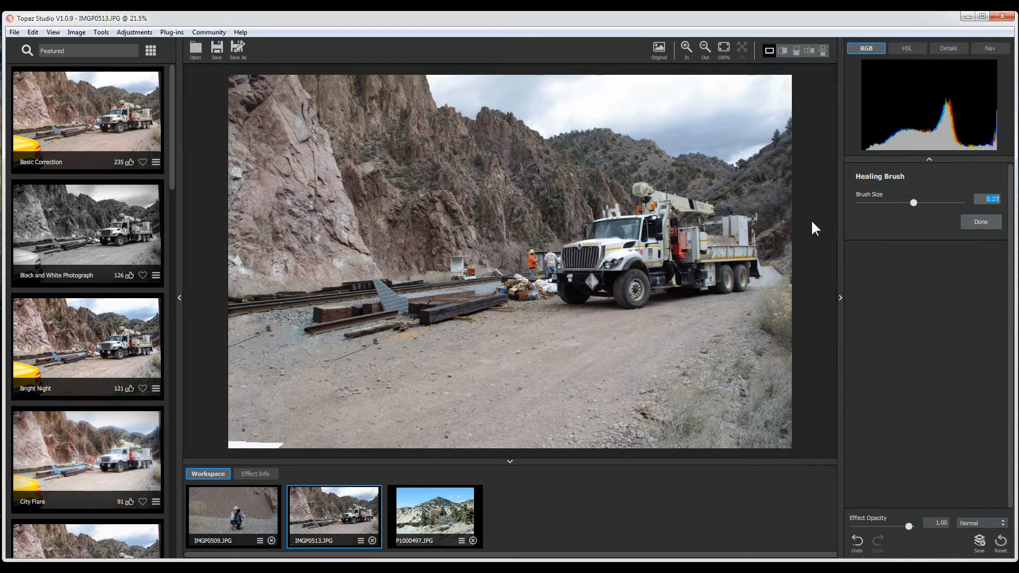
mouse_move(833, 203)
click(979, 222)
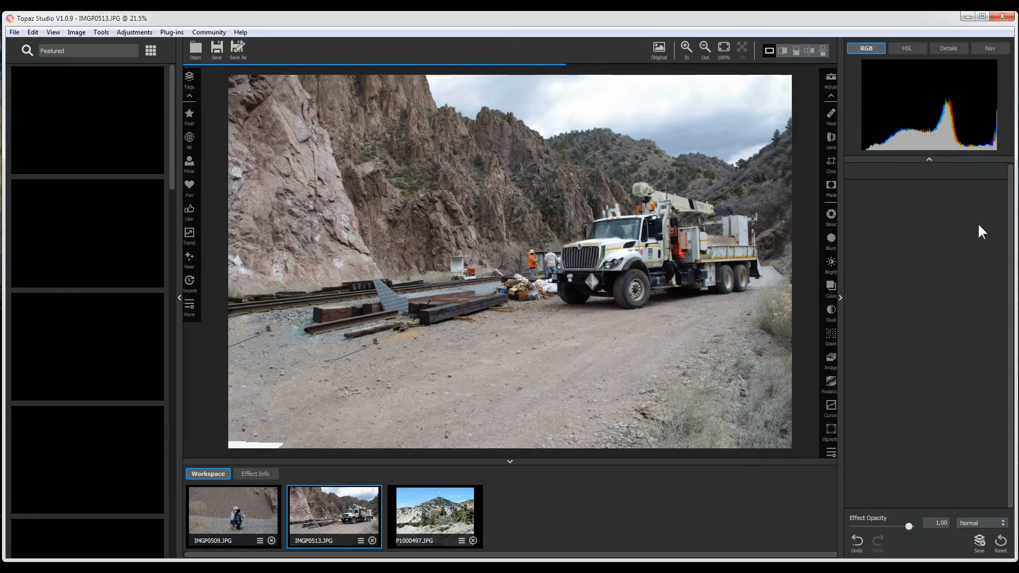
- Crop the truck photo with an unconstrained ratio, trimming its edges to exclude the white patch in the lower-left corner
click(824, 166)
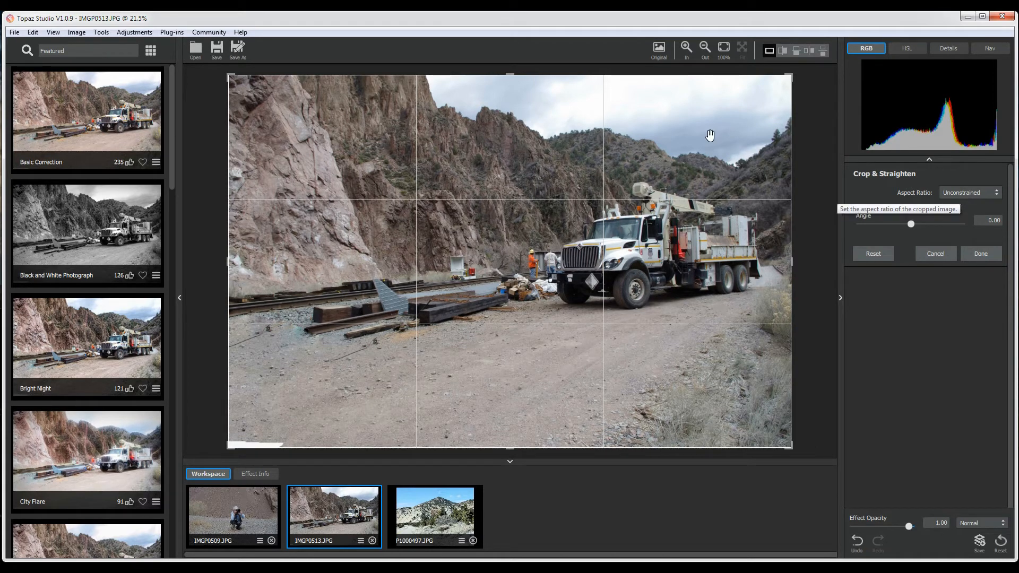
drag(510, 75, 511, 110)
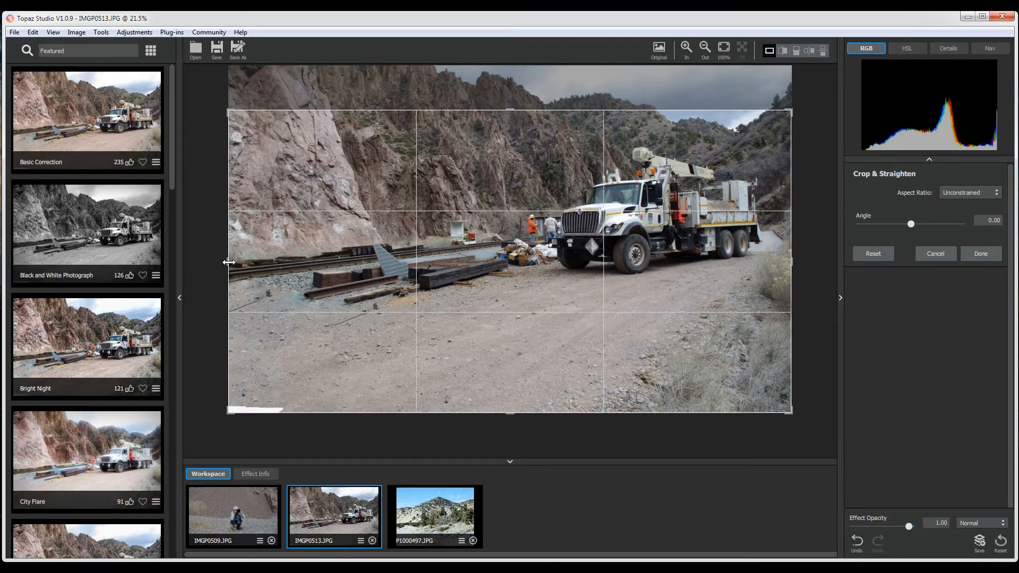
drag(229, 261, 257, 263)
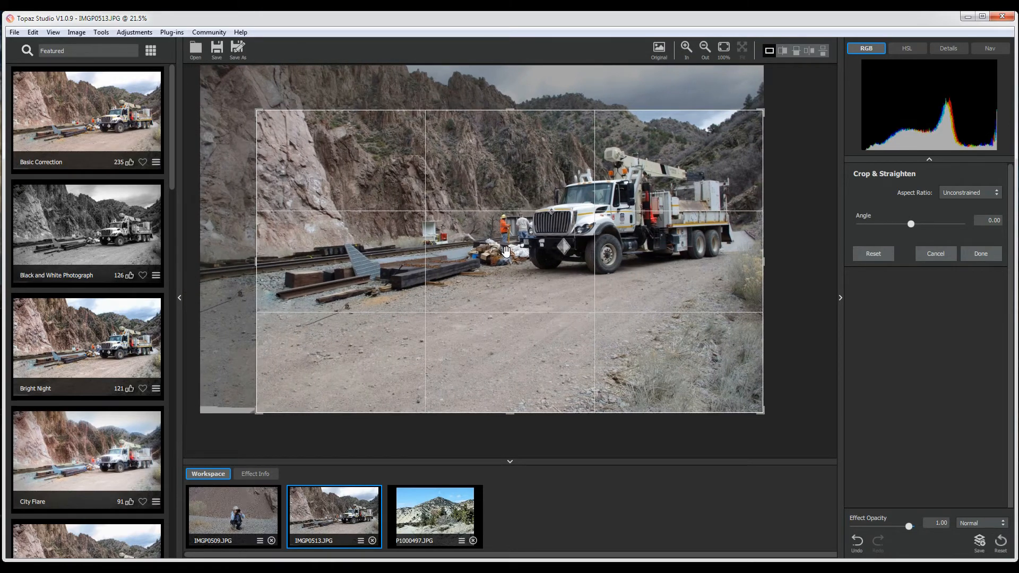
drag(505, 252, 515, 260)
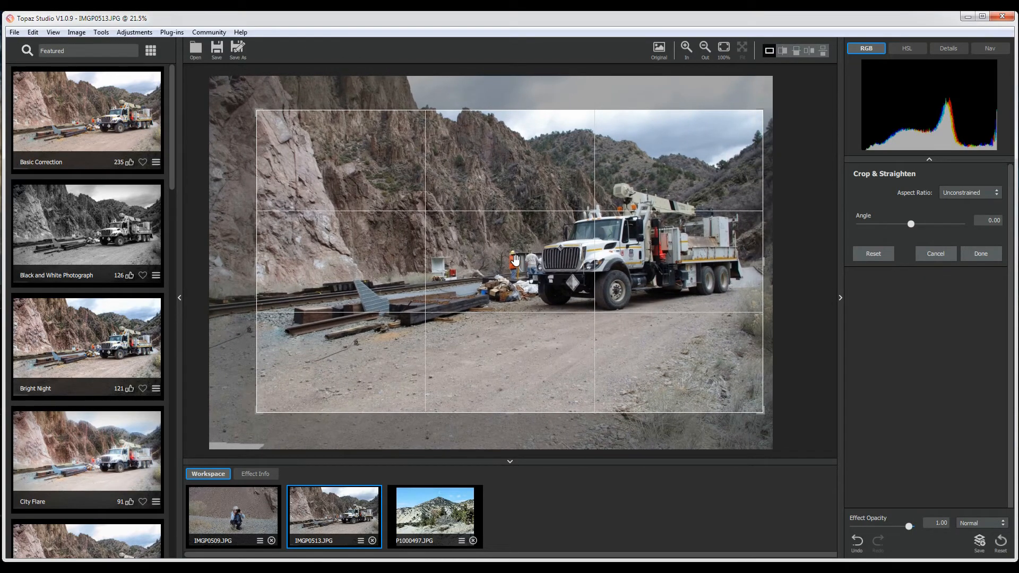
click(979, 252)
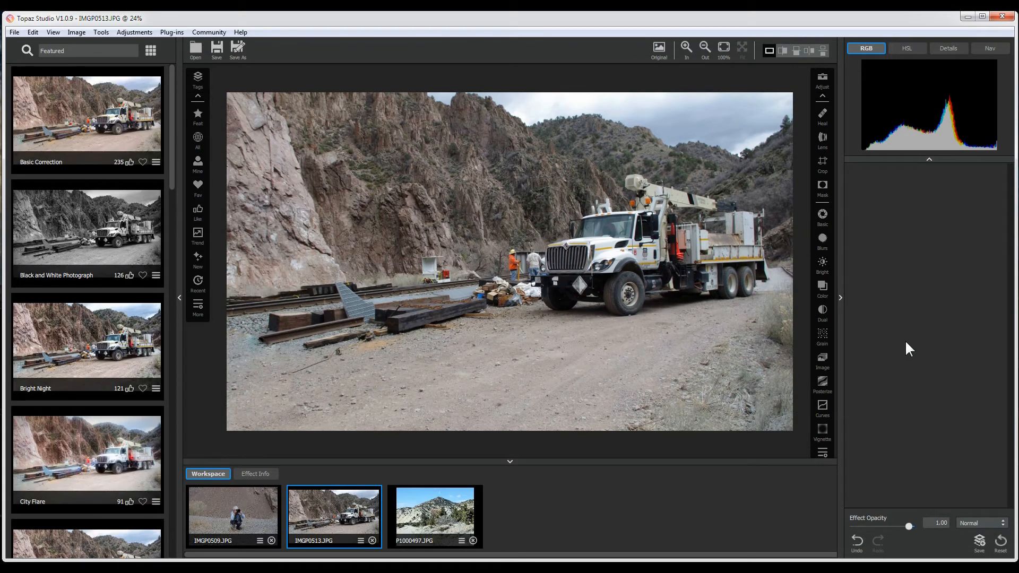
- Crop IMGP0509.JPG at a 16:9 aspect ratio, tightening the frame so the crouching photographer sits right of centre
click(250, 509)
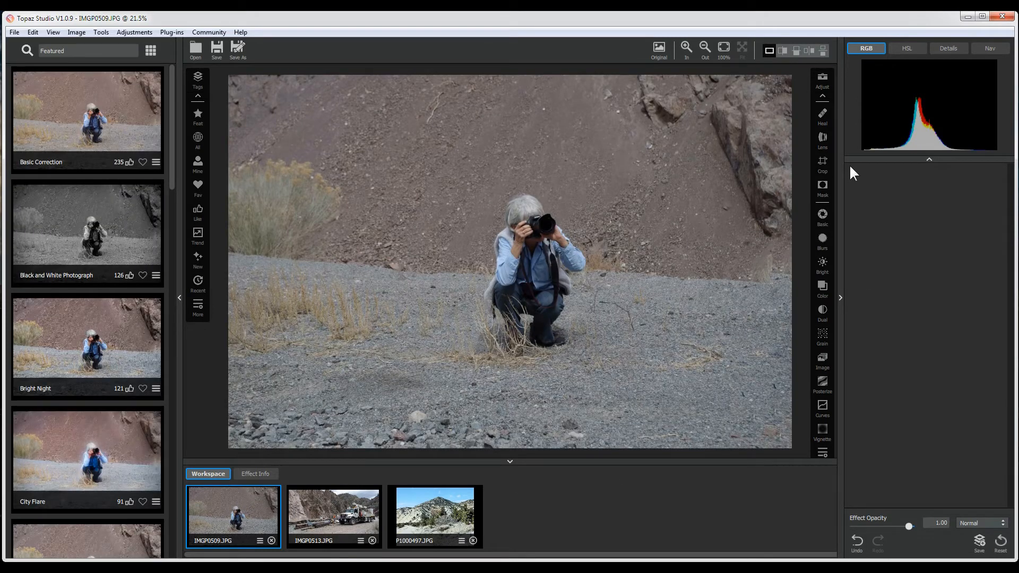
click(822, 163)
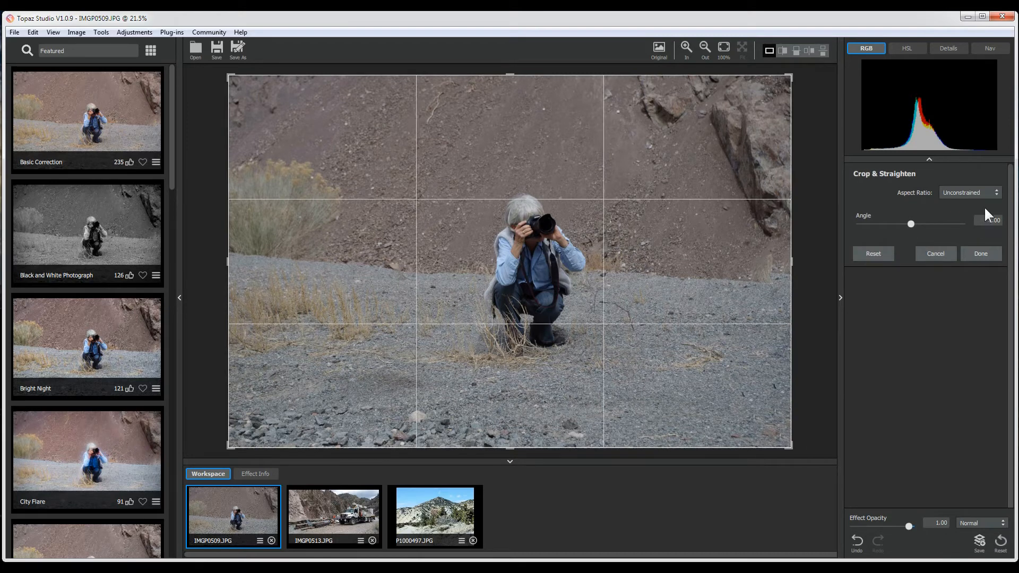
click(998, 193)
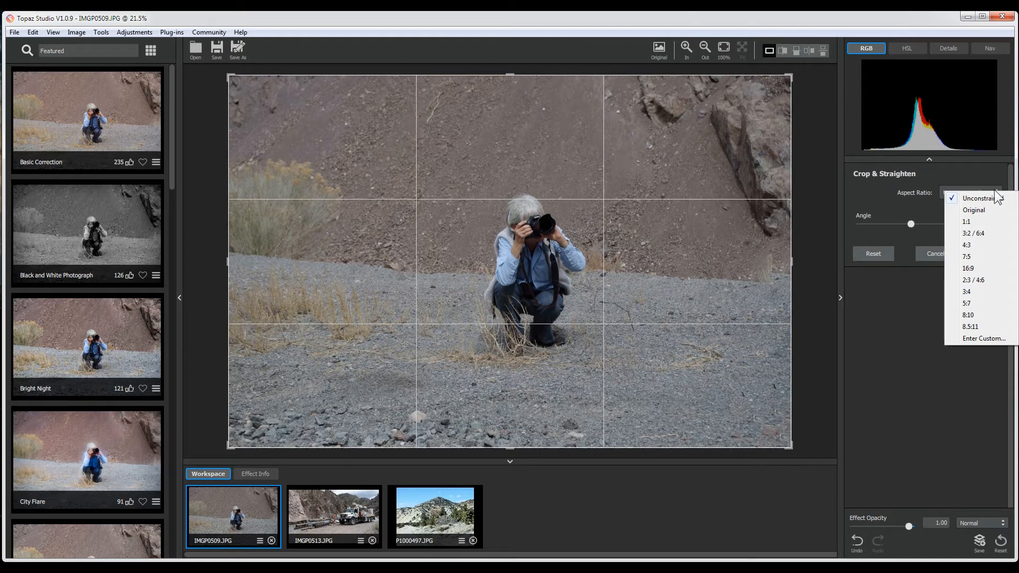
click(971, 267)
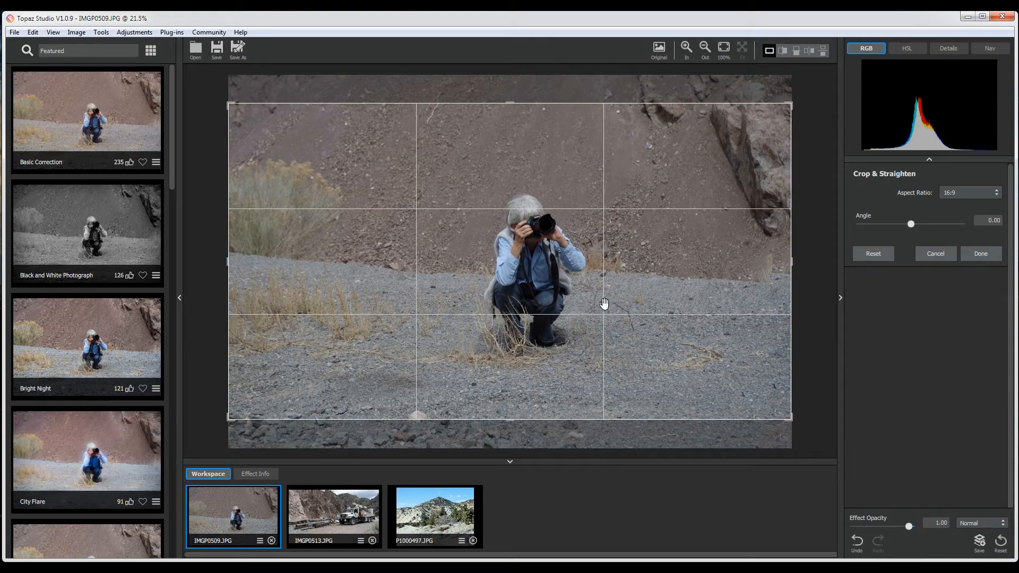
mouse_move(592, 300)
mouse_down()
mouse_move(595, 271)
mouse_move(594, 353)
mouse_move(602, 304)
mouse_move(604, 315)
mouse_up()
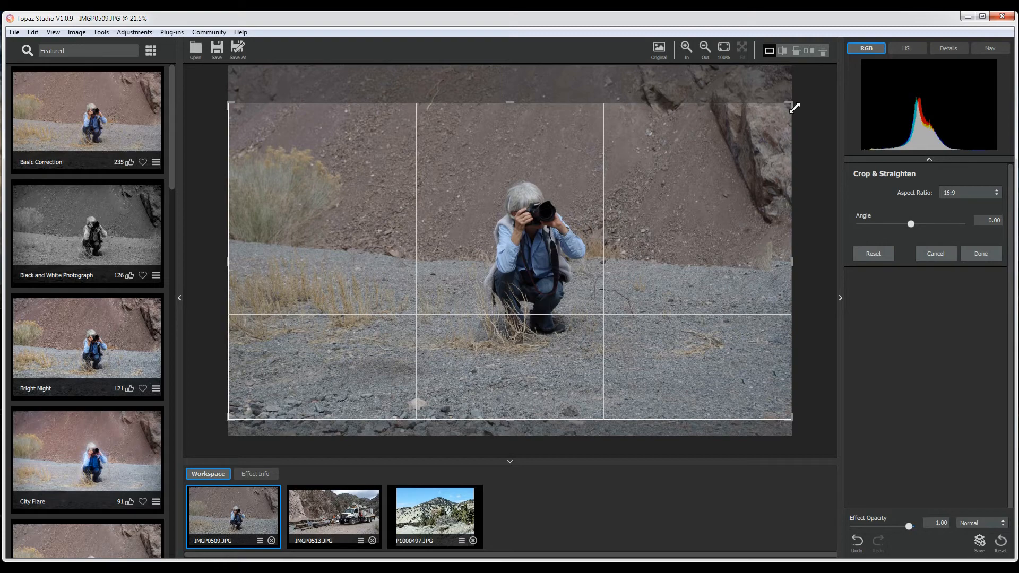
drag(791, 106, 755, 140)
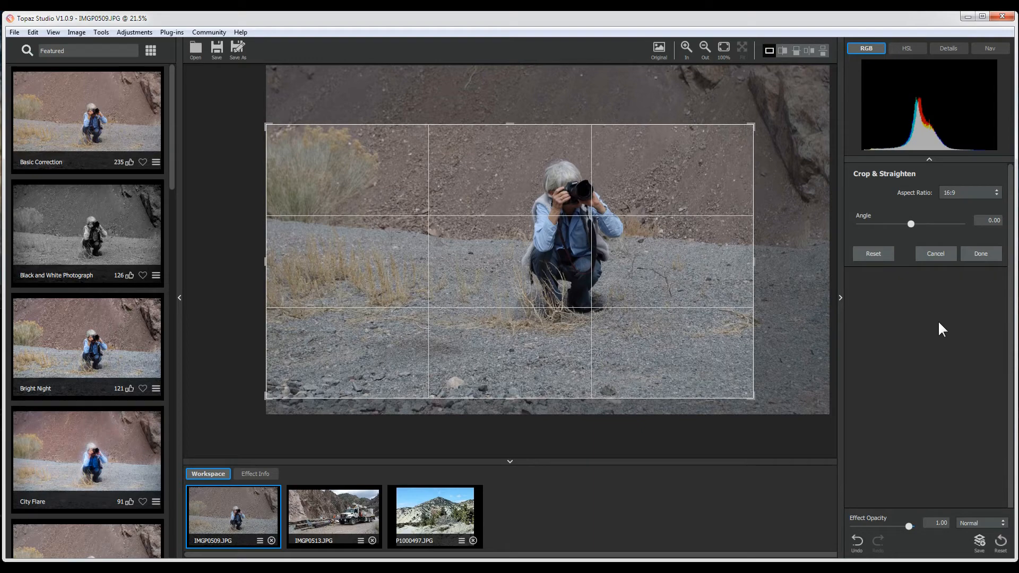
click(978, 254)
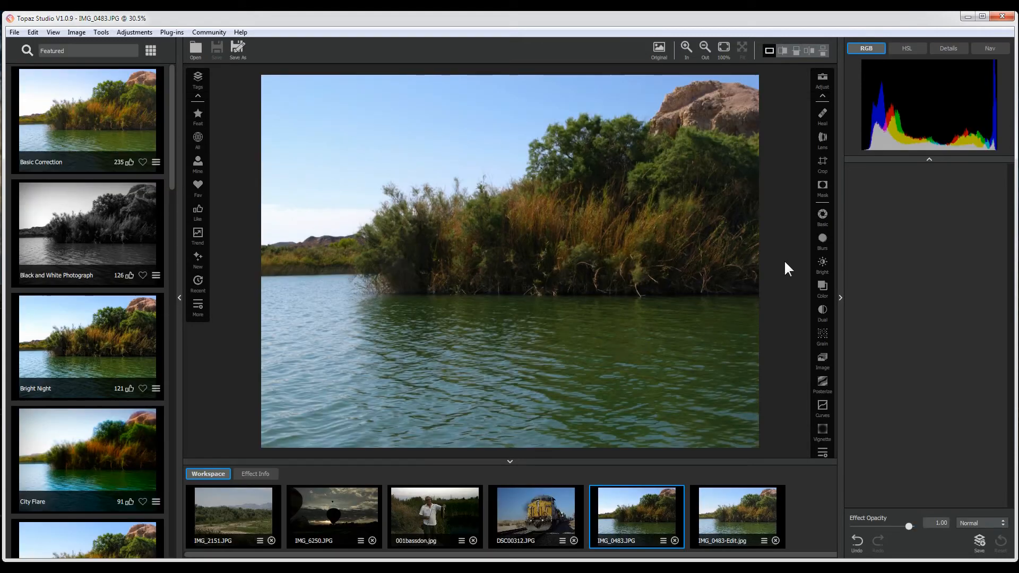
- Add an HSL Color Tuning adjustment to IMG_0483.JPG with Green Saturation at -0.23 and Green Lightness at 0.09
click(138, 33)
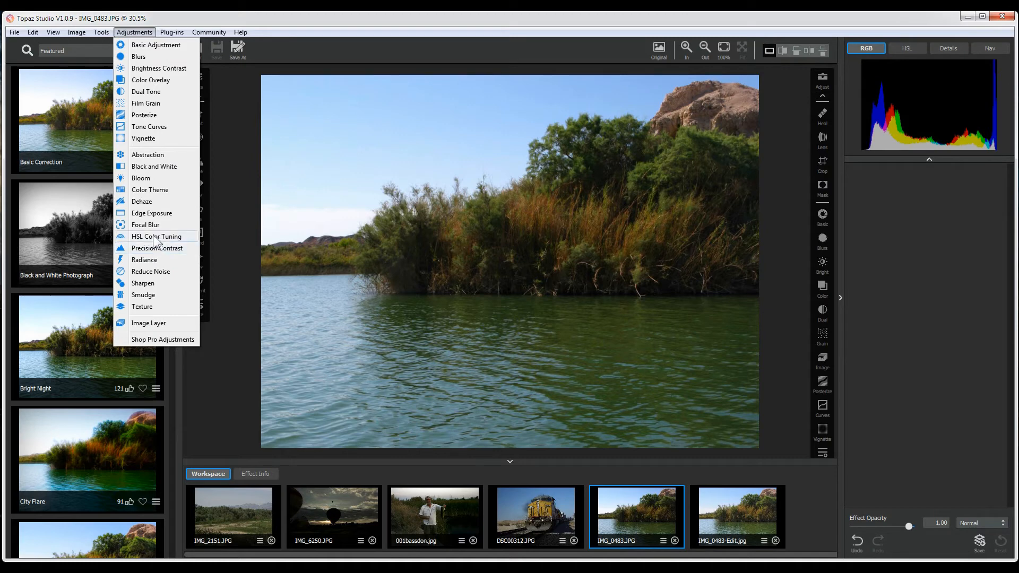
key(Escape)
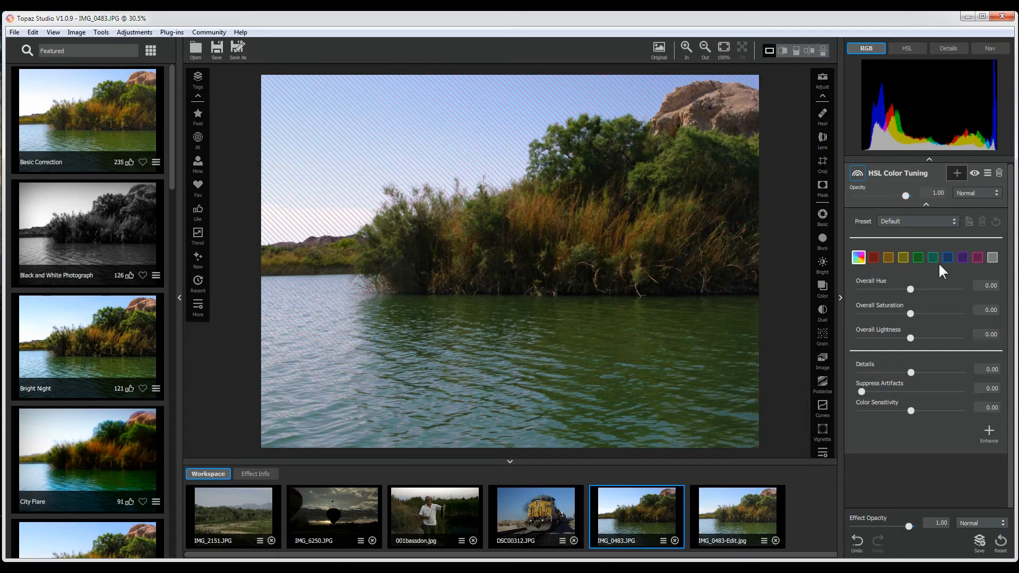
mouse_move(918, 254)
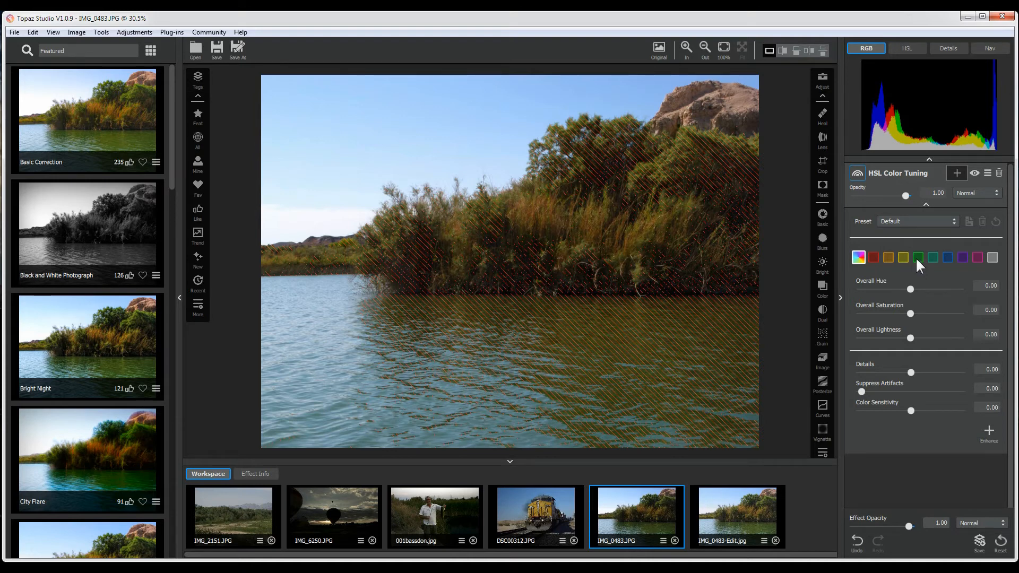
click(916, 258)
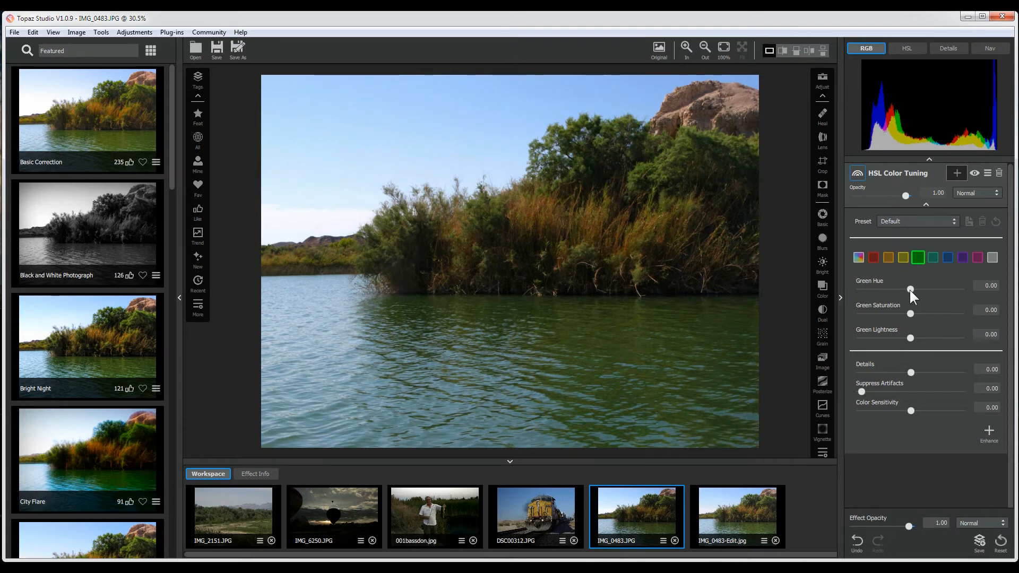
drag(909, 312, 916, 339)
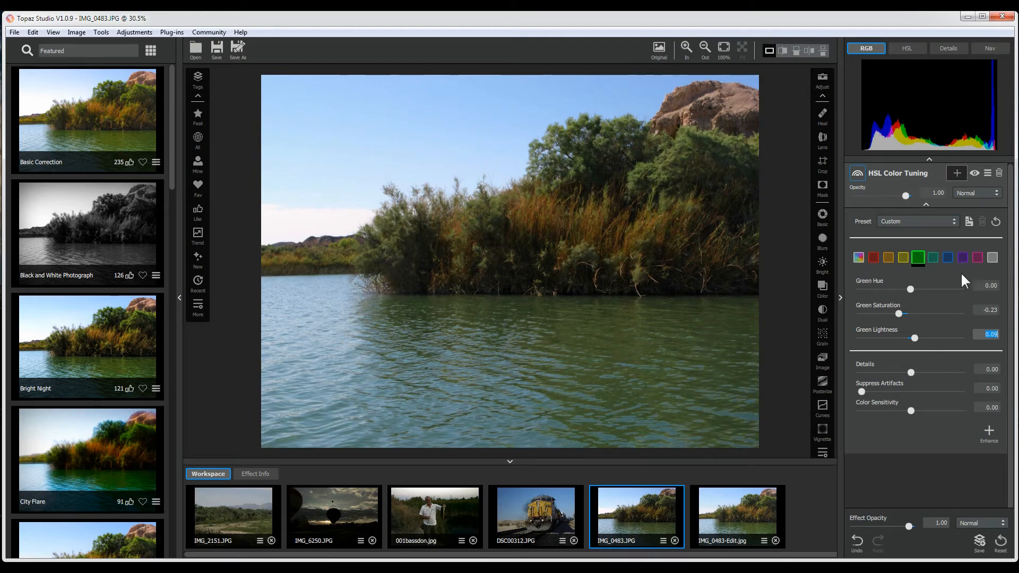
- Deepen the blues in the HSL Color Tuning by setting Blue Saturation to 0.16 and Blue Lightness to -0.05
mouse_move(948, 259)
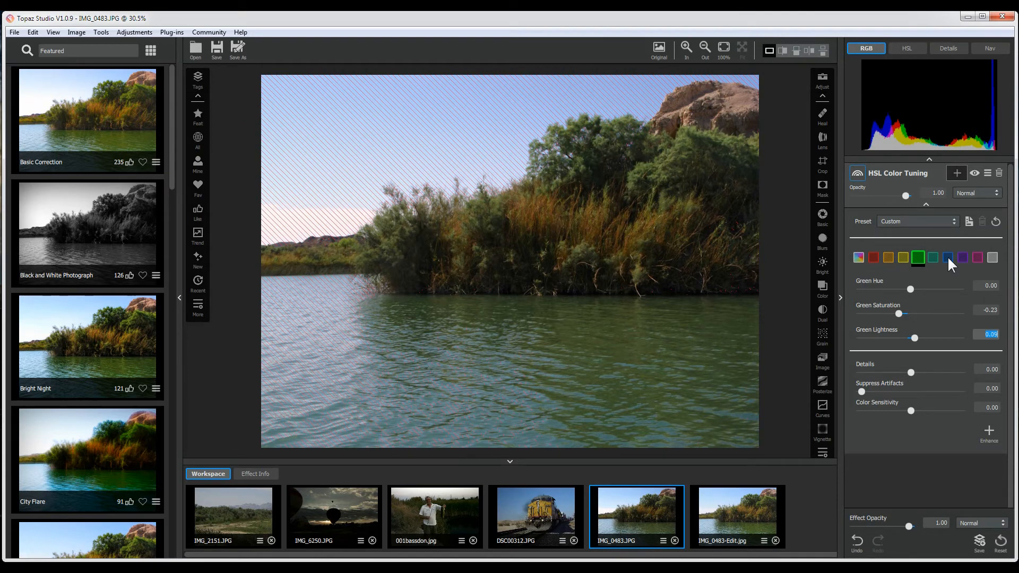
click(948, 257)
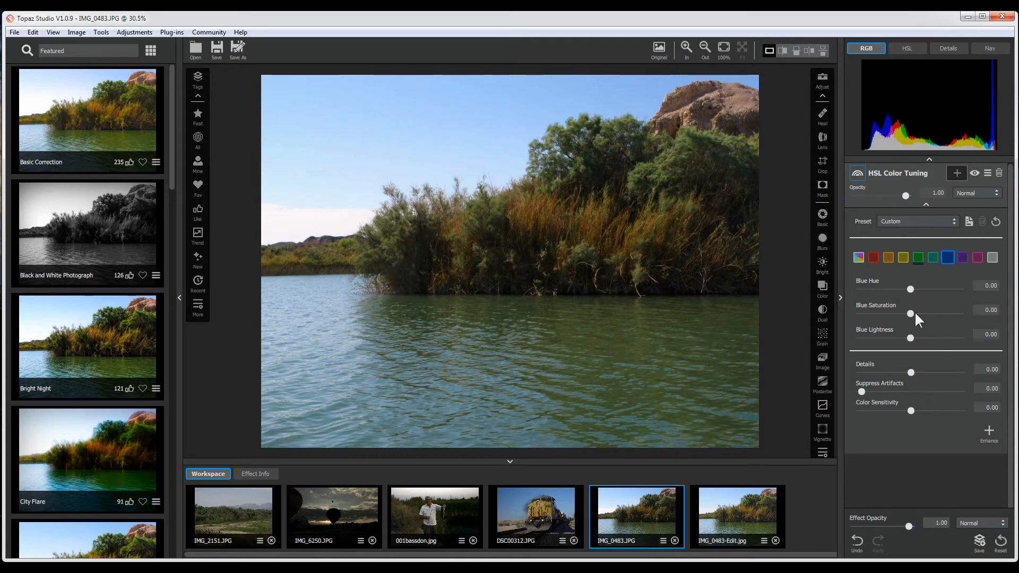
drag(910, 313, 909, 339)
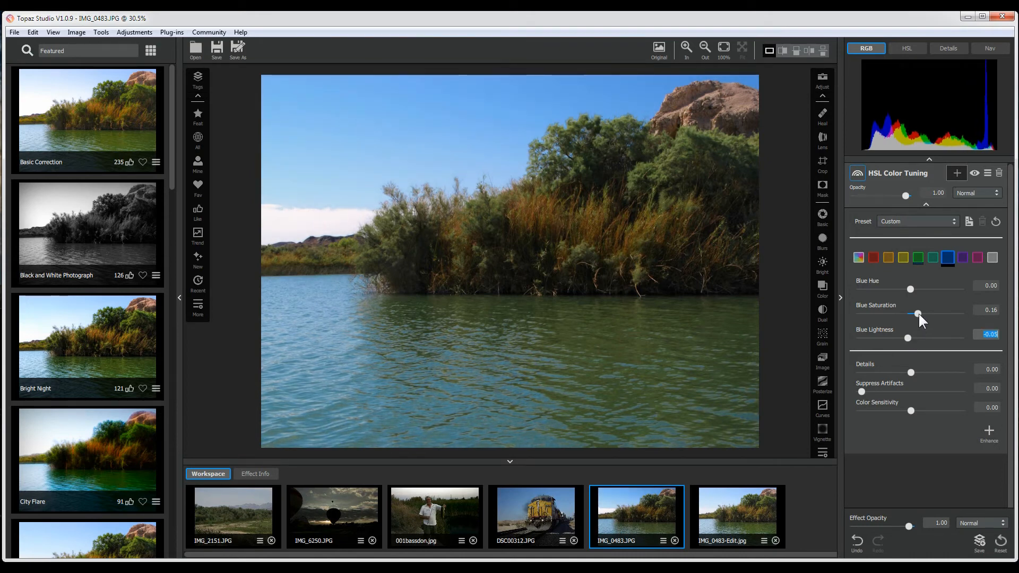
- Try Red Saturation at 0.26 and Red Lightness at -0.28, and reset all adjustments on the lake photo
mouse_move(887, 259)
click(872, 256)
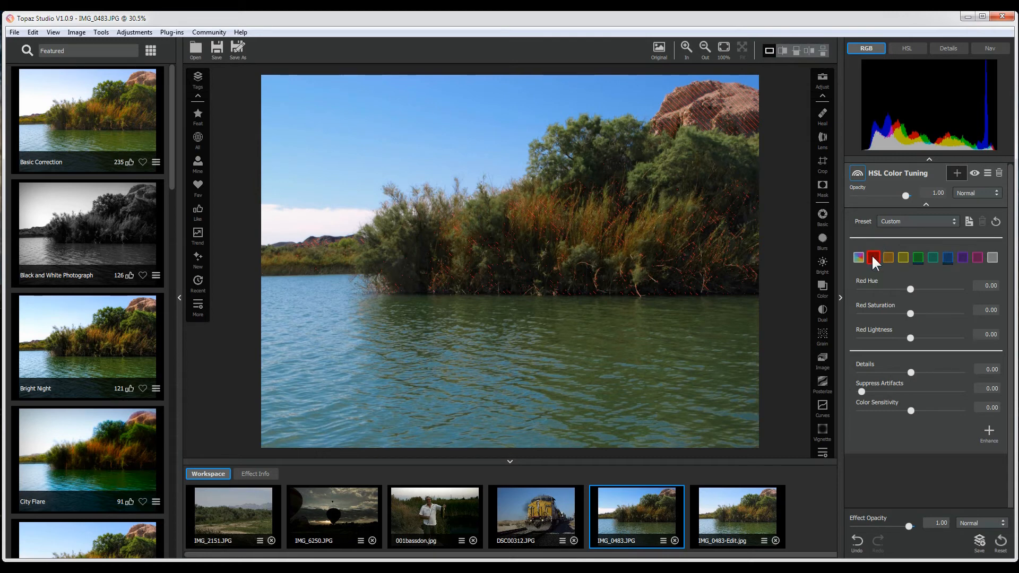
mouse_move(912, 314)
mouse_down()
mouse_move(941, 314)
mouse_move(878, 314)
mouse_move(934, 314)
mouse_move(926, 314)
mouse_up()
drag(910, 338, 897, 341)
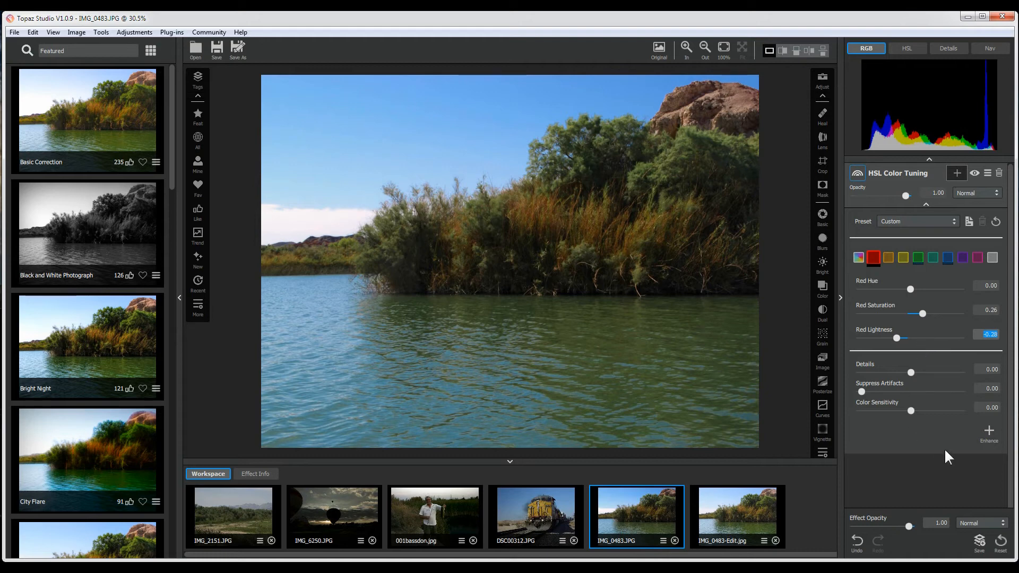
click(1003, 552)
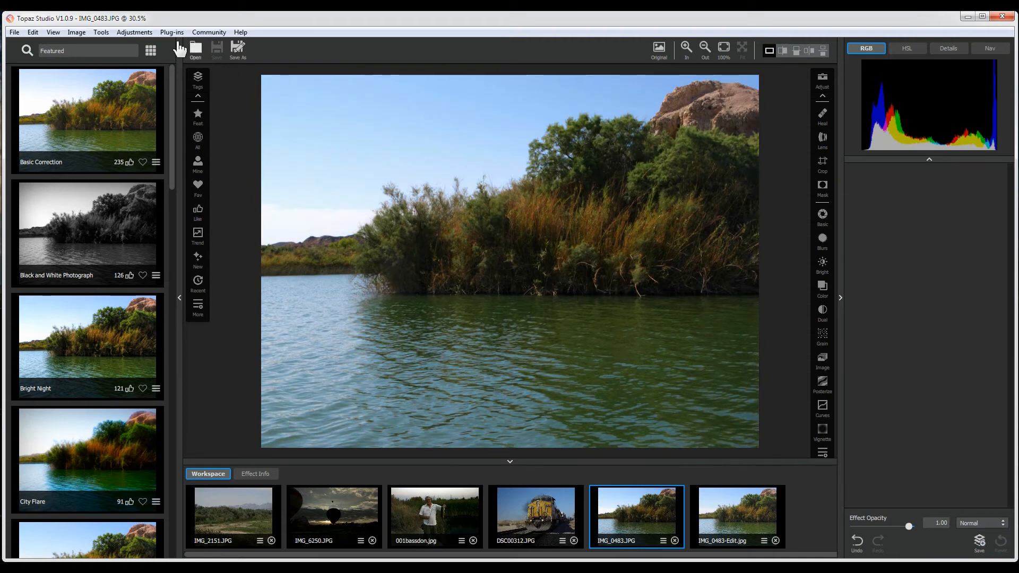
- Try Precision Contrast with Micro 0.32, Low 0.23, Medium 0.16, Brightness 0.05, Shadow -0.19 and Highlight -0.16, and reset the photo
click(130, 30)
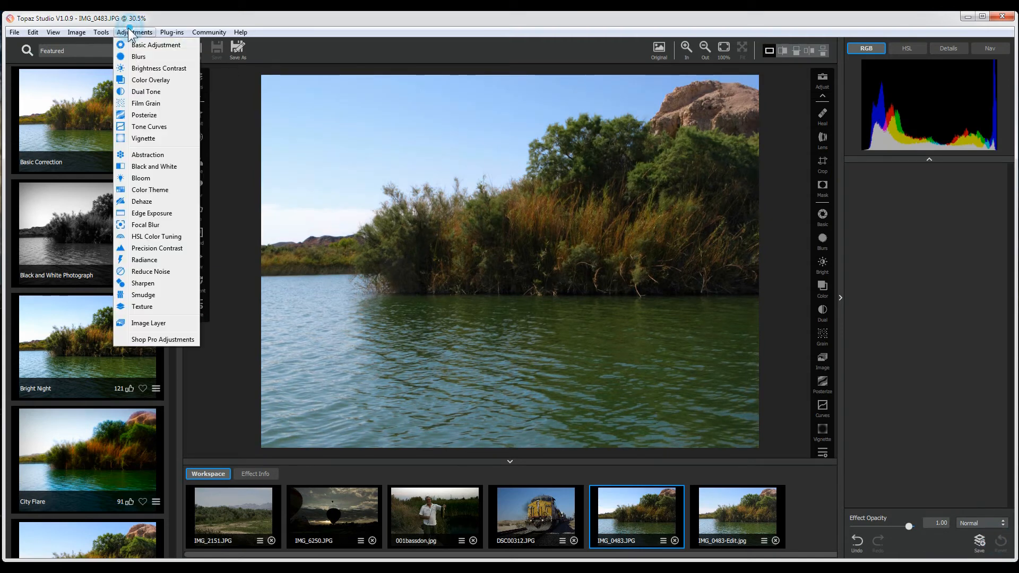
click(165, 247)
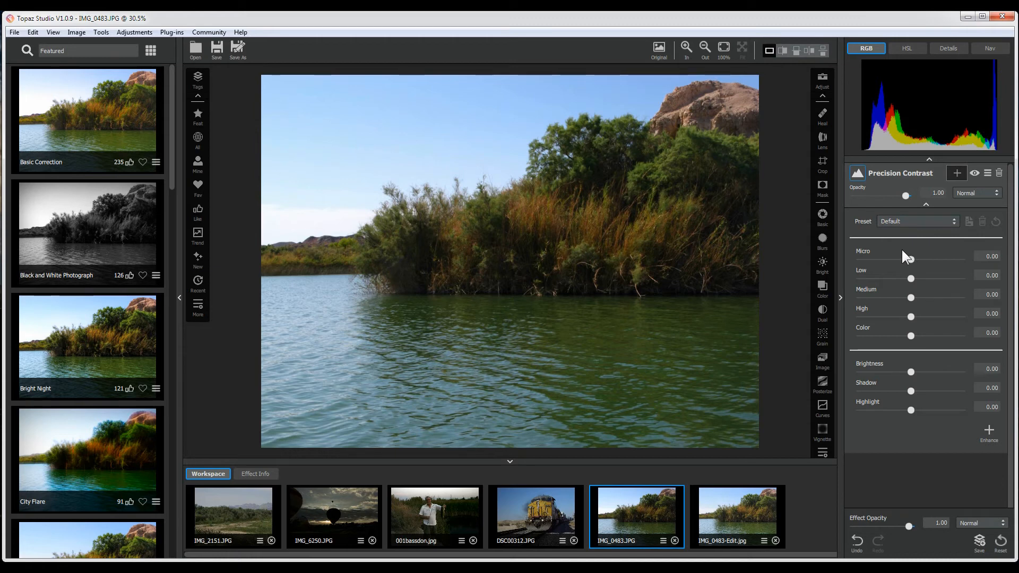
drag(913, 259, 924, 259)
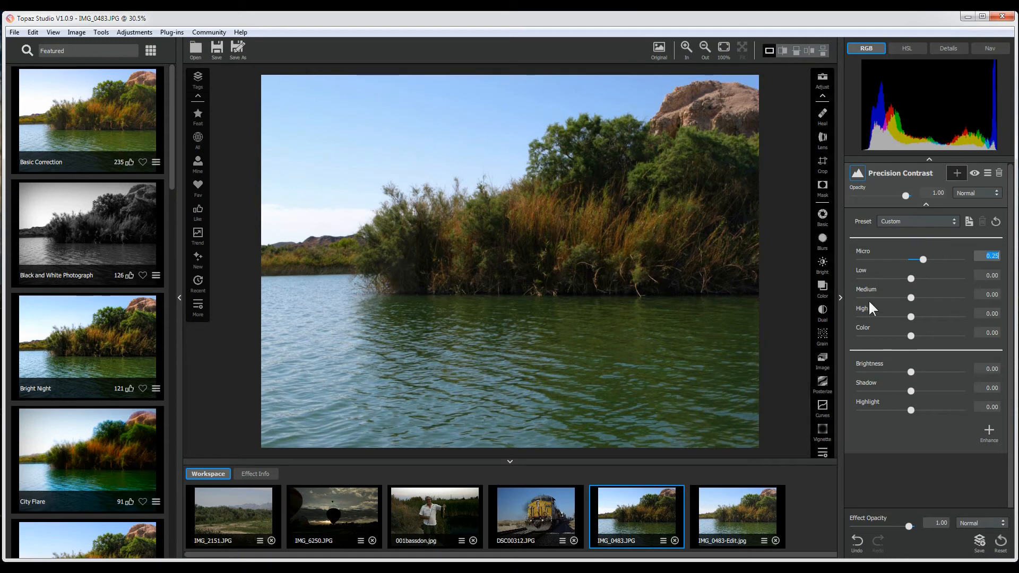
drag(923, 260, 922, 300)
click(910, 277)
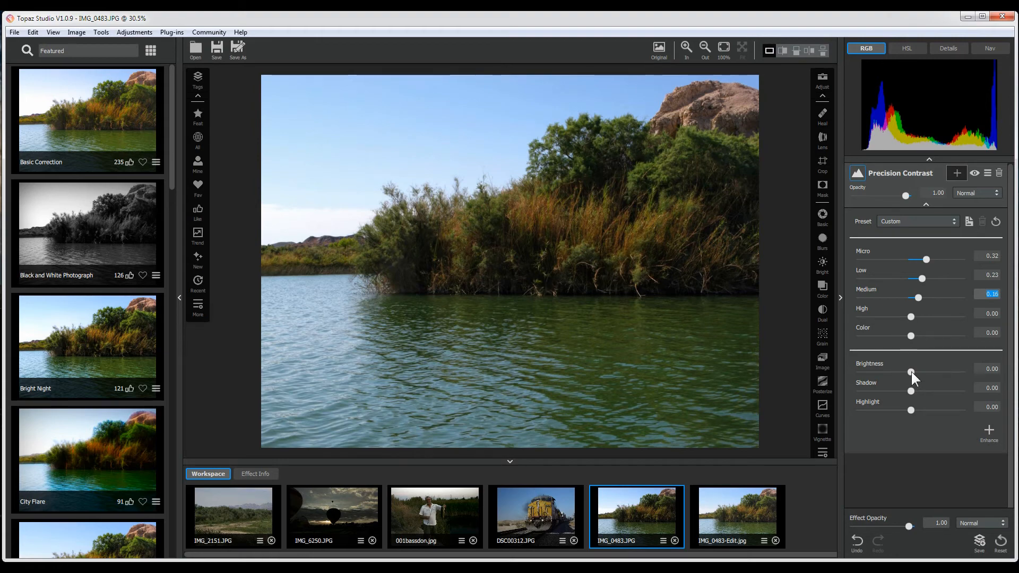
drag(912, 372, 903, 412)
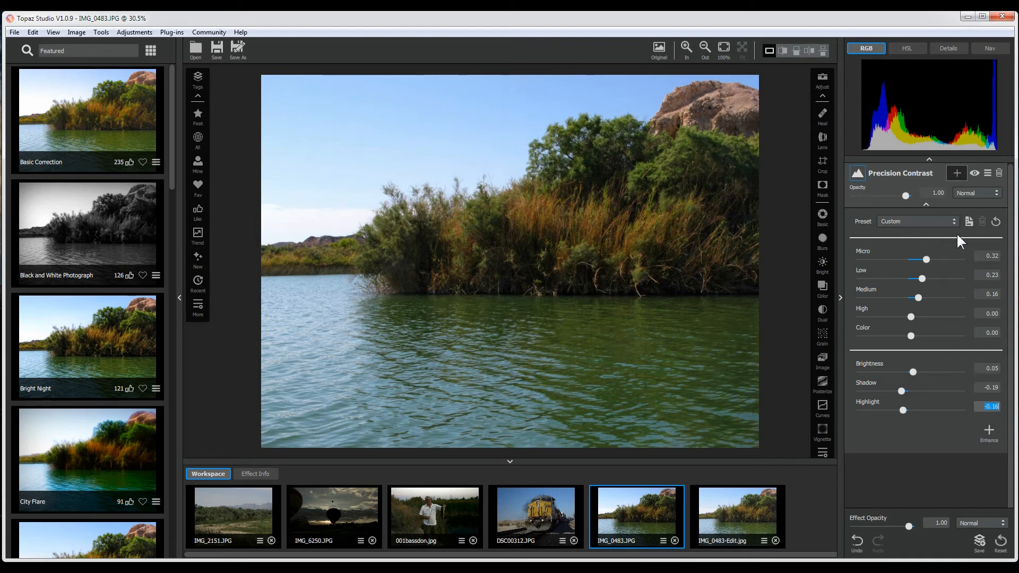
click(1000, 540)
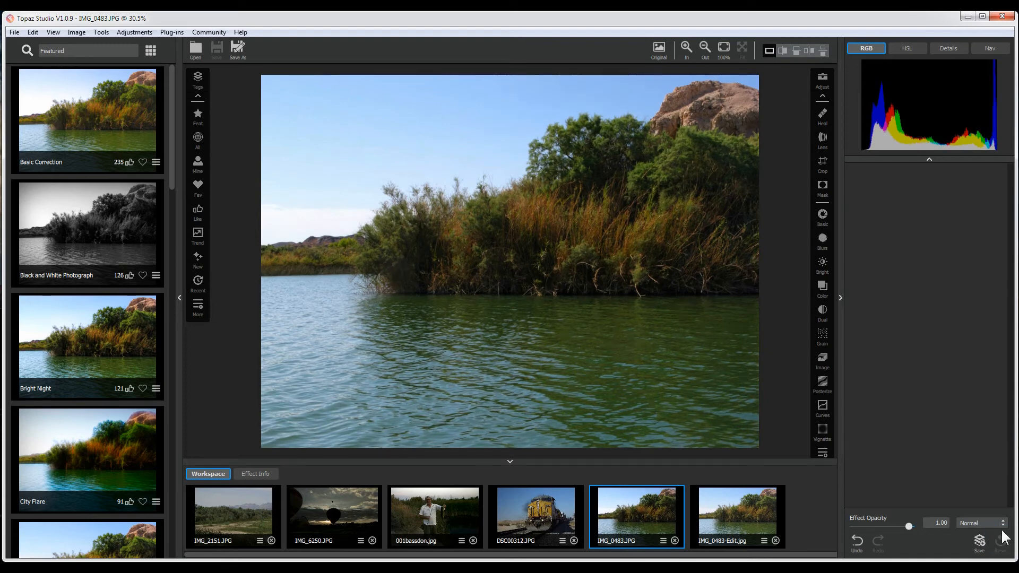
- Add a Precision Contrast adjustment to the lake photo using the Reduce Shadow preset
click(140, 31)
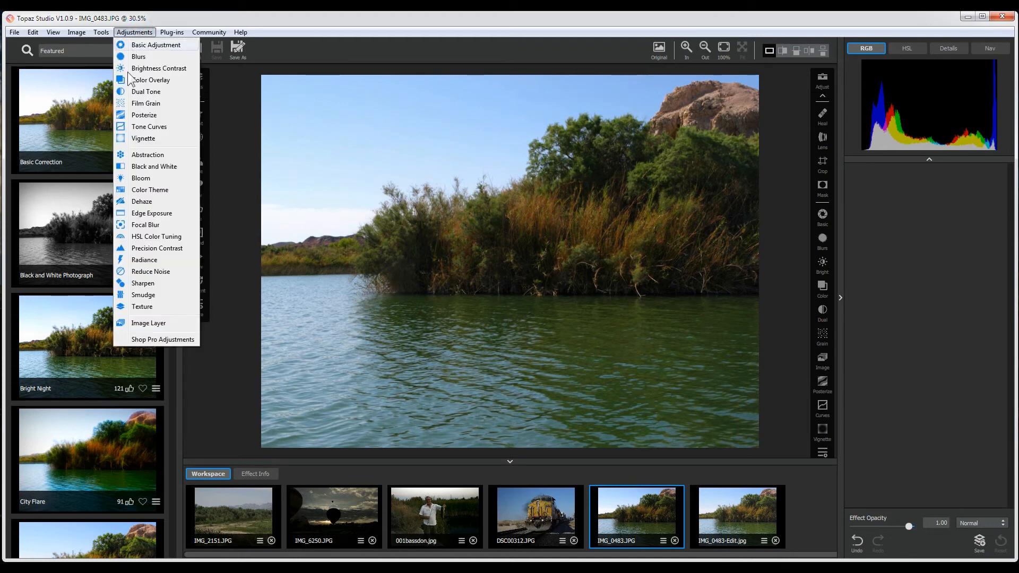
click(158, 249)
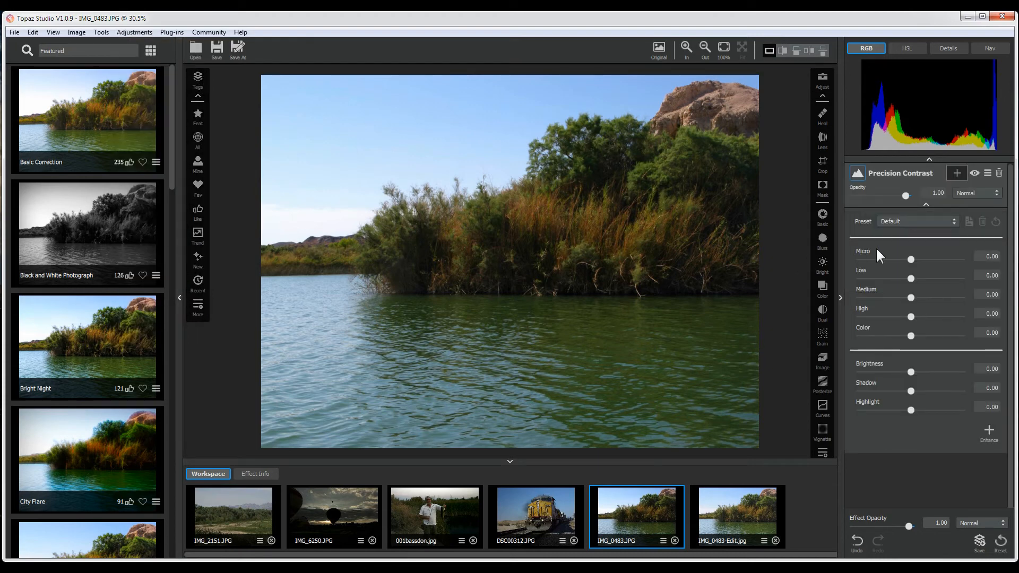
click(953, 222)
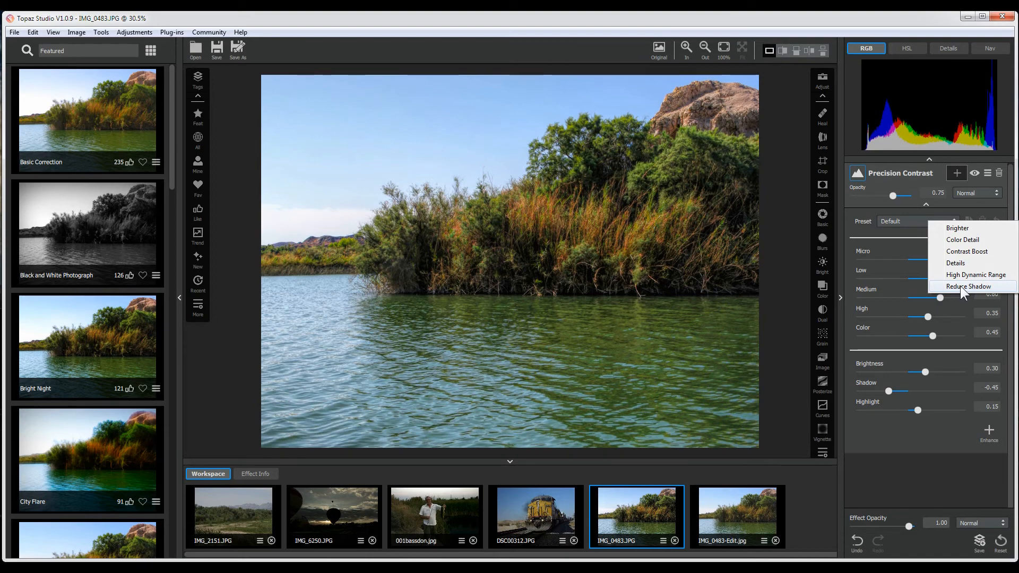
click(960, 285)
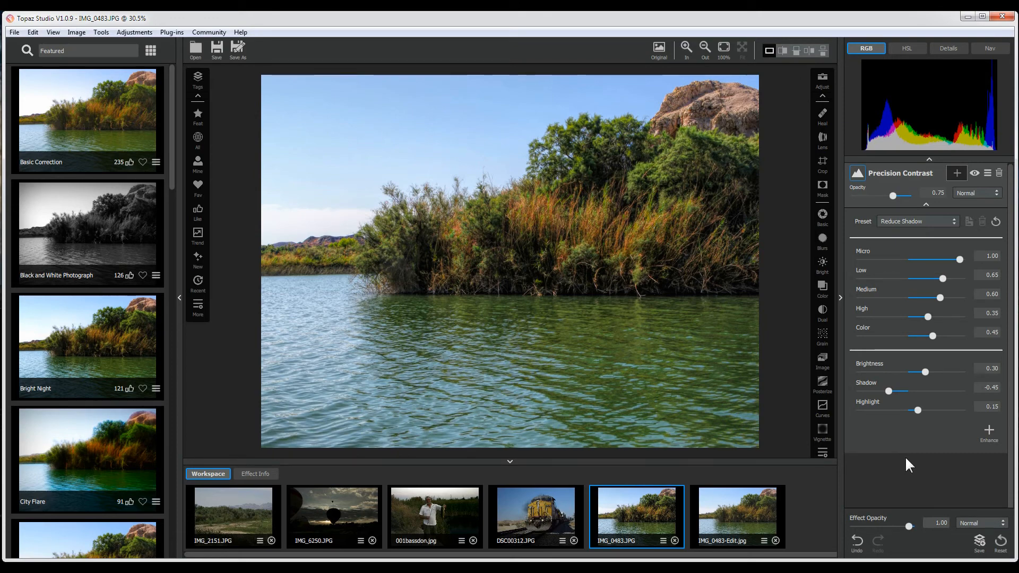
- Save a copy of the edited lake photo as IMG_0483-Edit.jpg at Max image quality, replacing the existing file
click(236, 51)
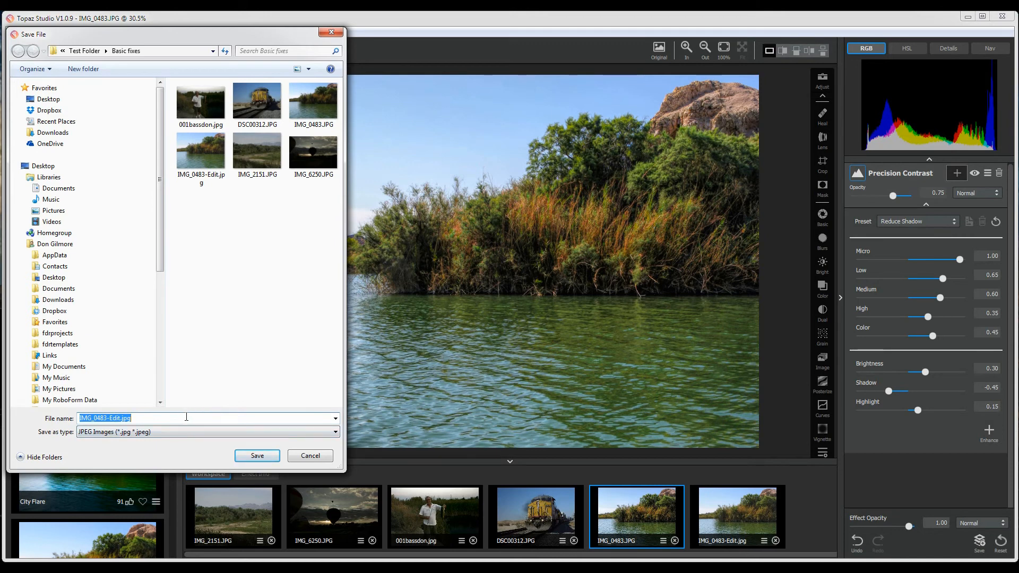
click(257, 458)
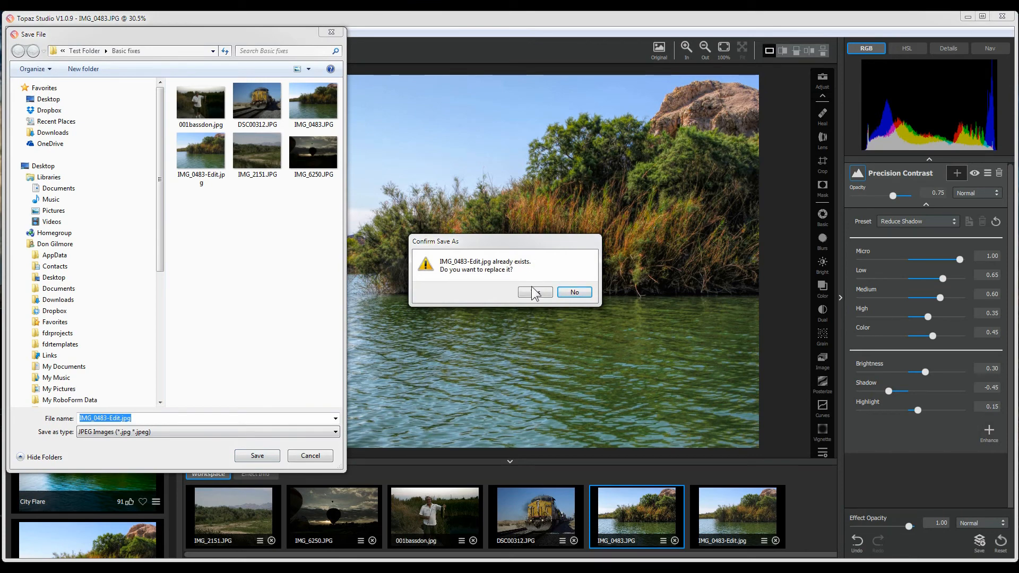
click(532, 292)
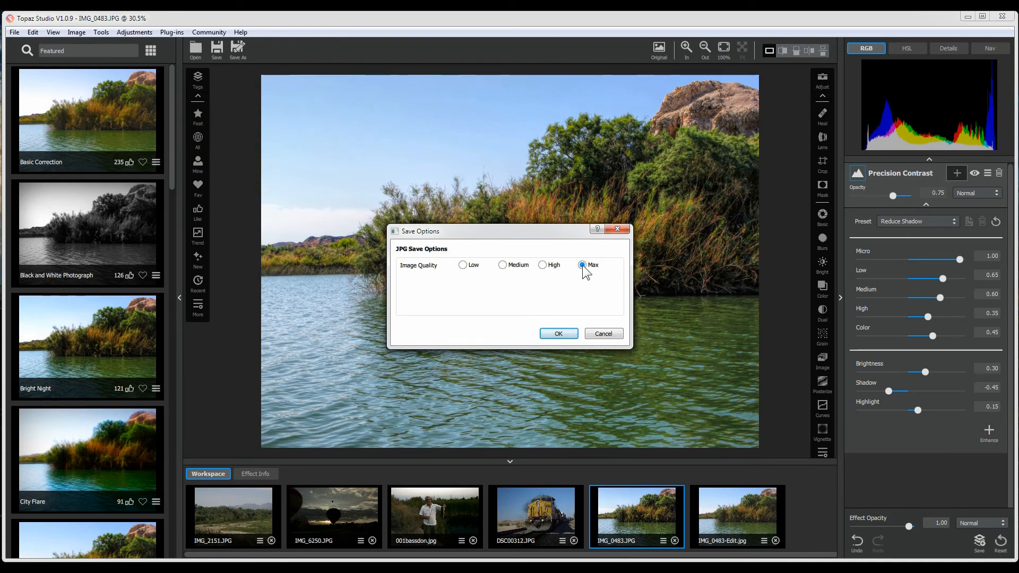
click(554, 334)
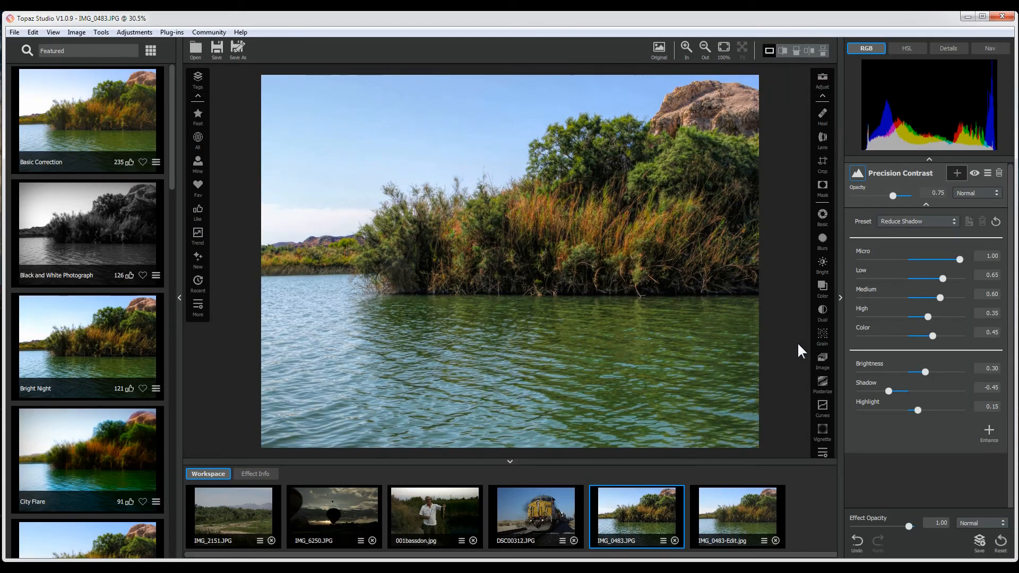
- Reset the adjustments on IMG_0483.JPG and switch to the balloon photo IMG_6250.JPG
click(1001, 541)
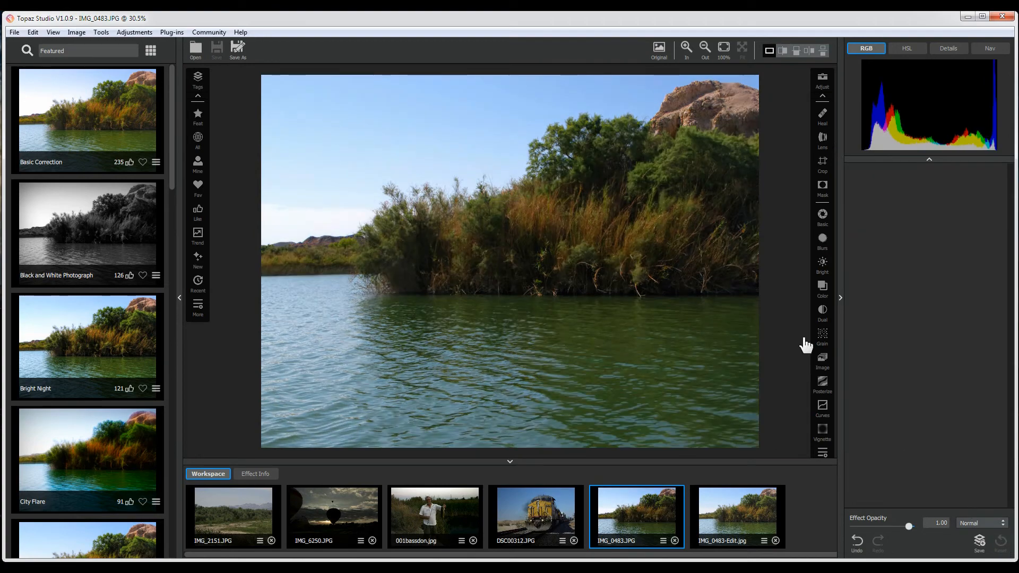
click(135, 33)
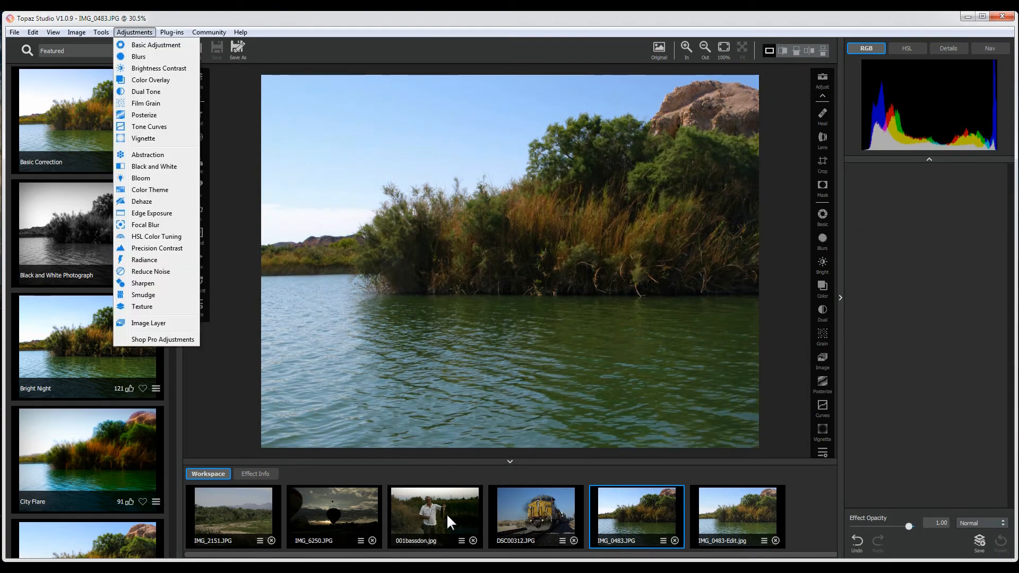
click(344, 509)
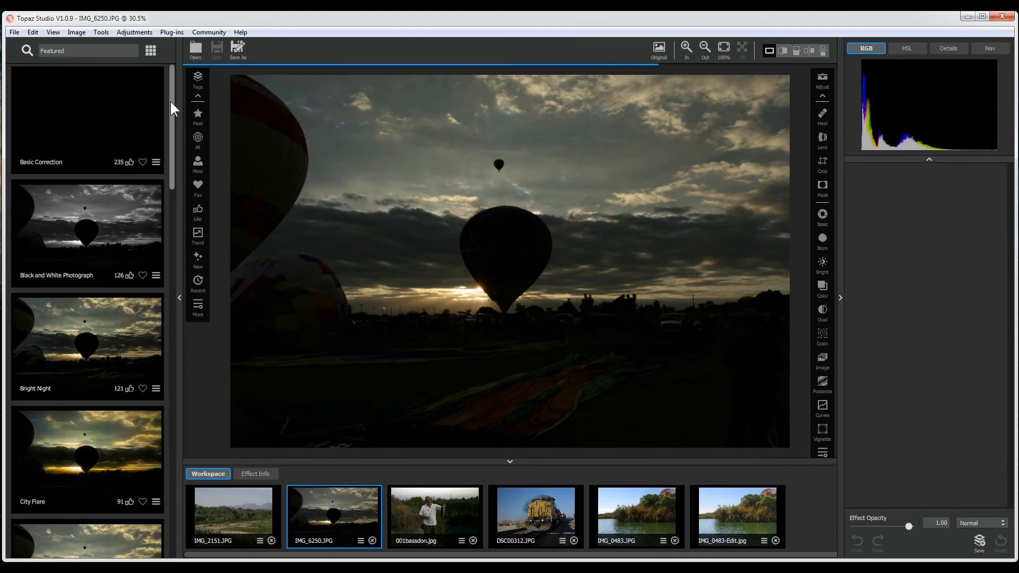
- Apply the Dark NG effect from the My Effects collection to the balloon photo
drag(170, 100, 178, 471)
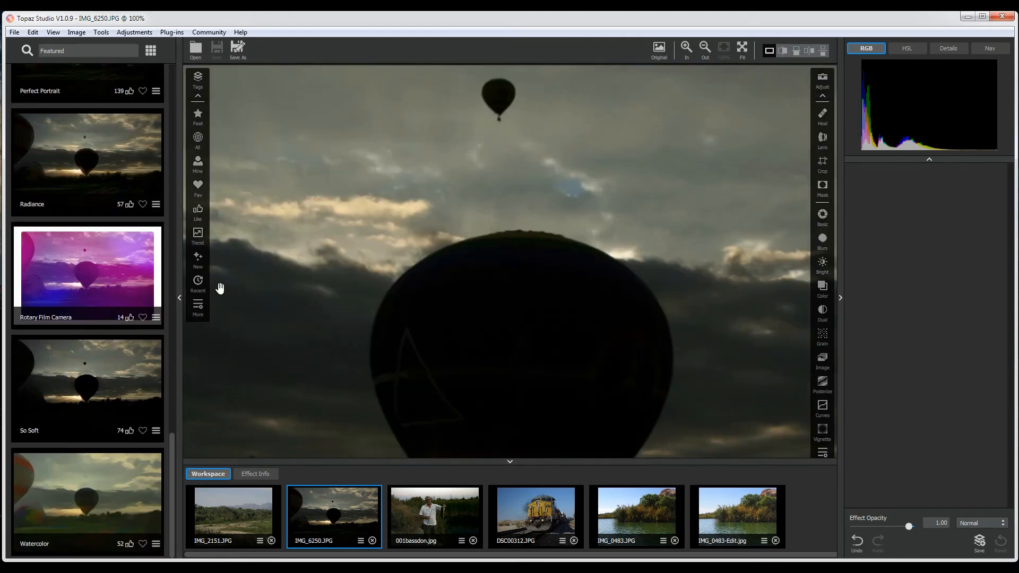
click(198, 307)
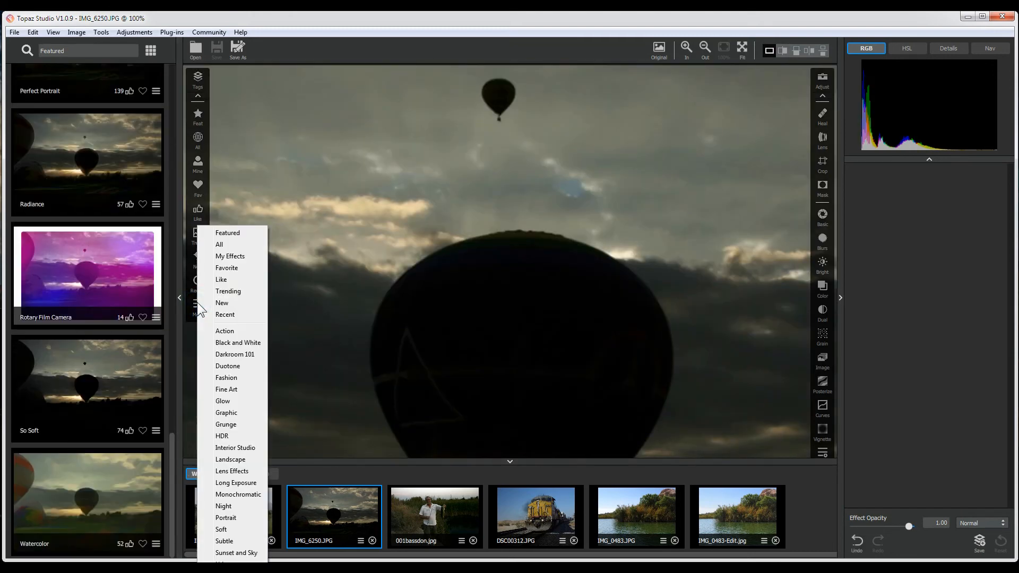
click(226, 257)
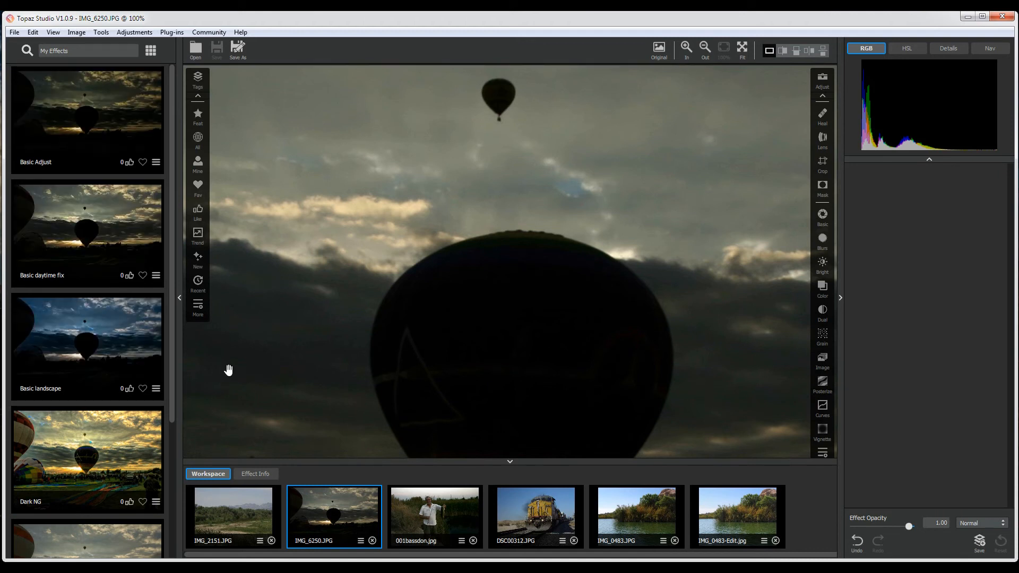
click(119, 440)
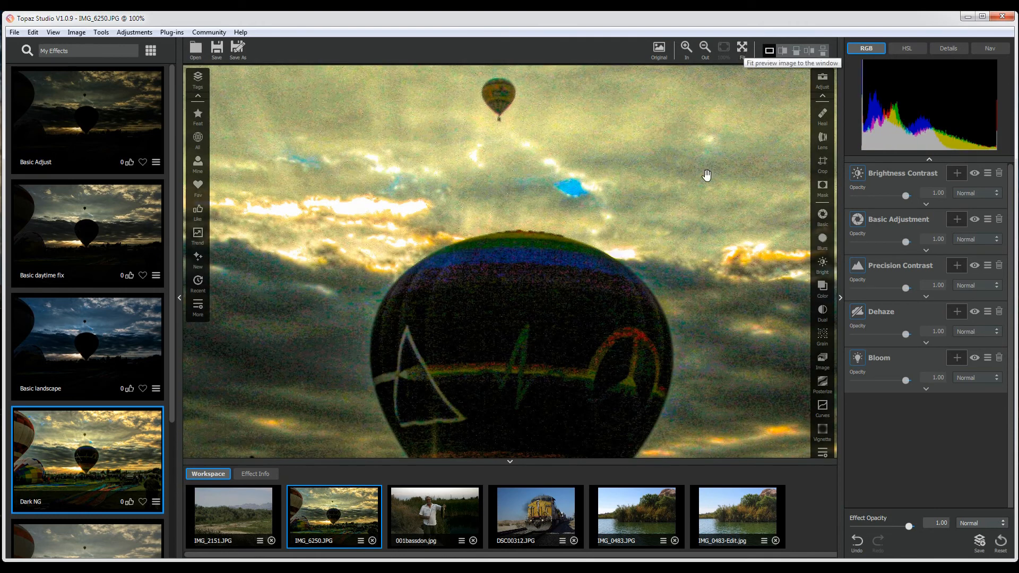
click(743, 53)
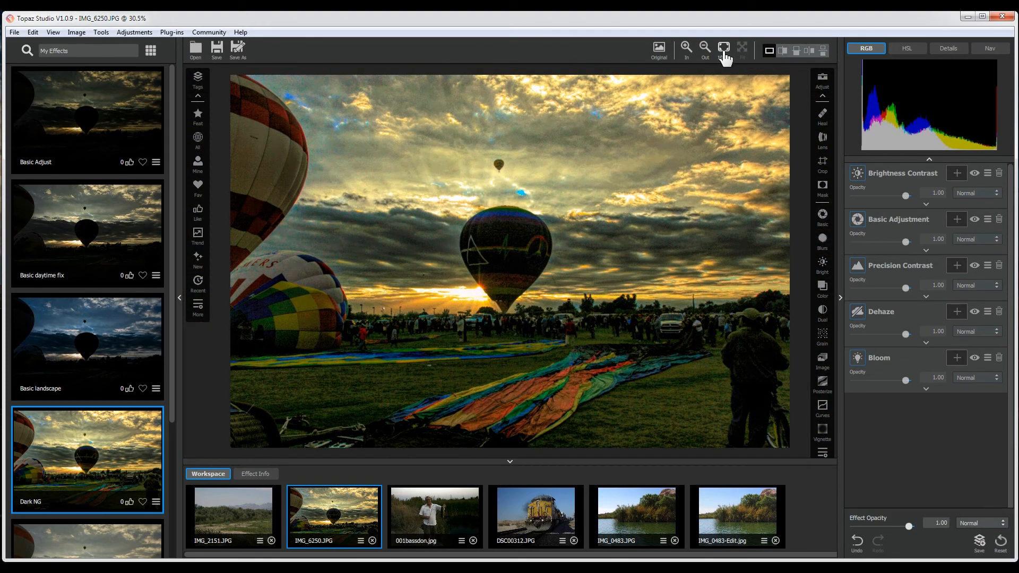
- Add a Reduce Noise adjustment to the balloon photo using the Heavy Noise preset
click(723, 49)
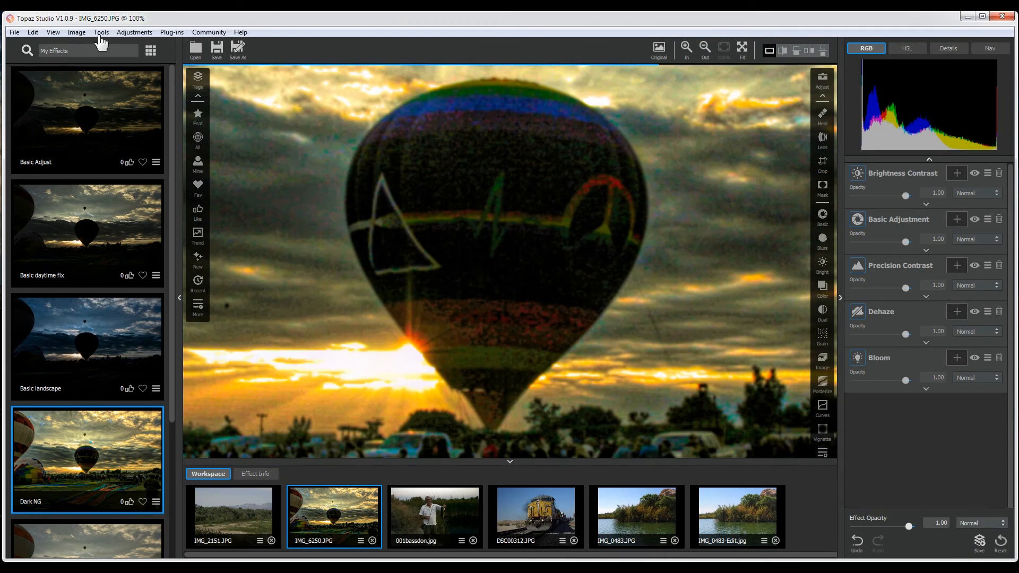
click(135, 32)
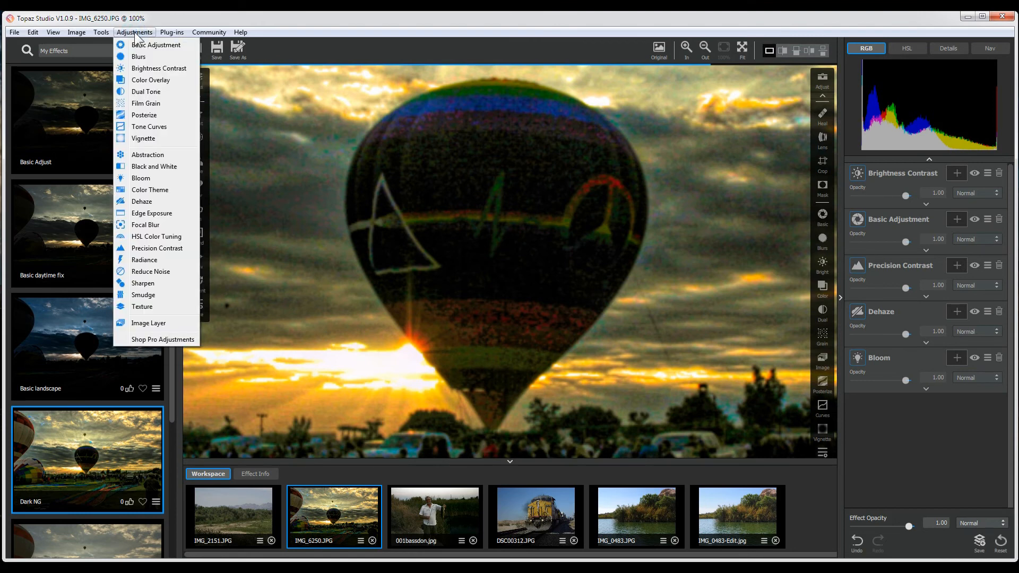
key(Escape)
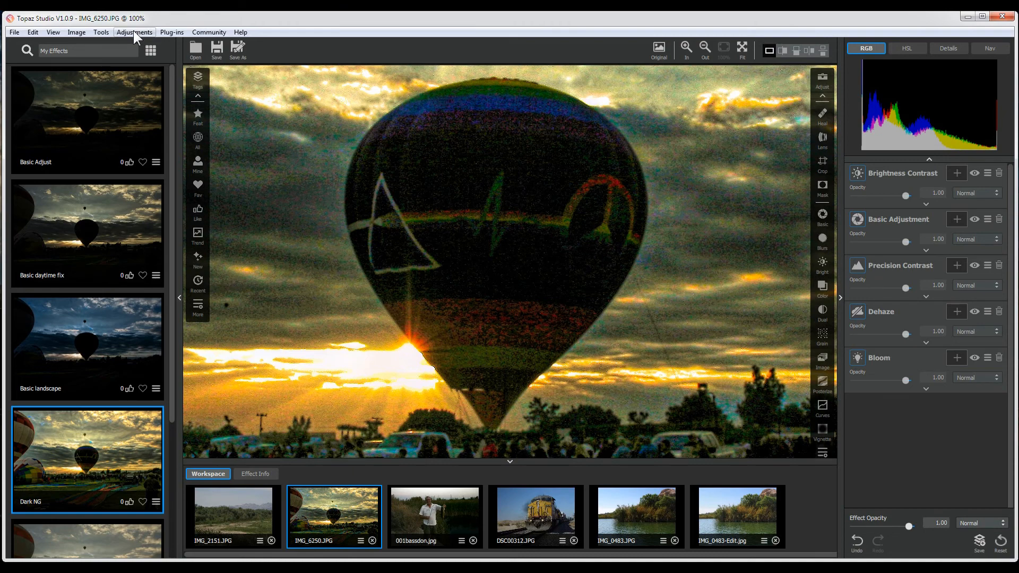
click(134, 32)
click(143, 31)
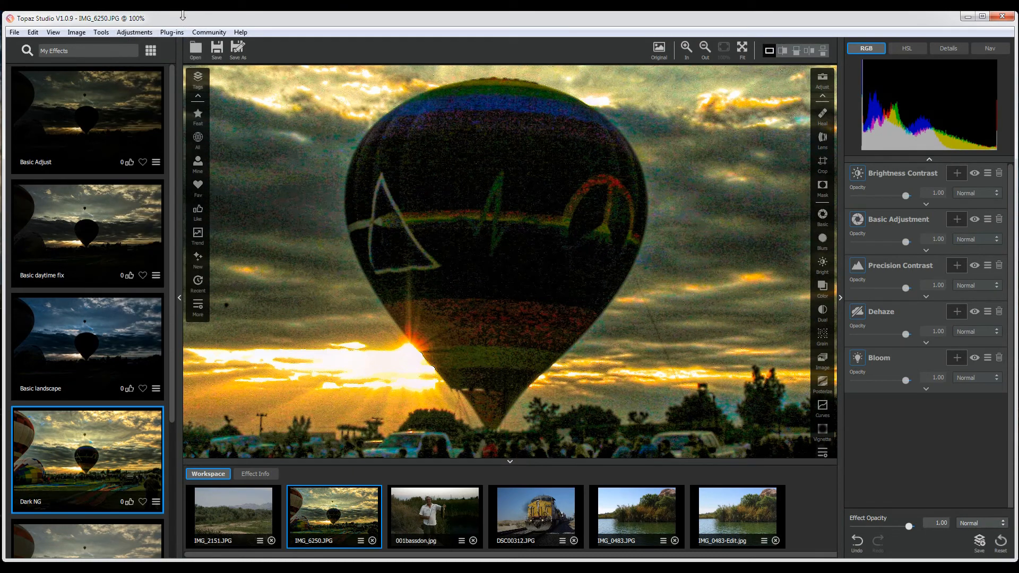
click(131, 33)
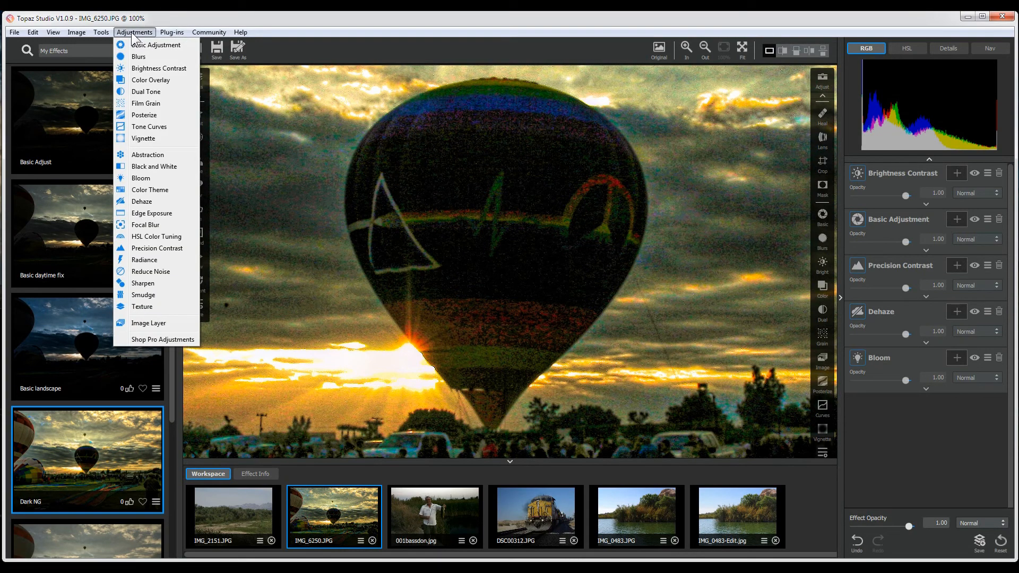
click(146, 272)
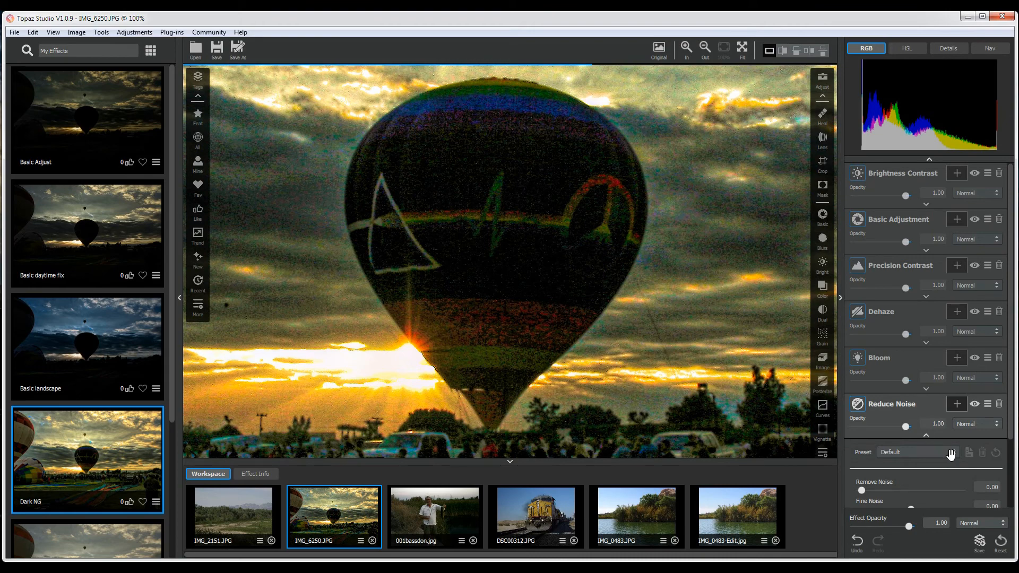
scroll(958, 453, down, 2)
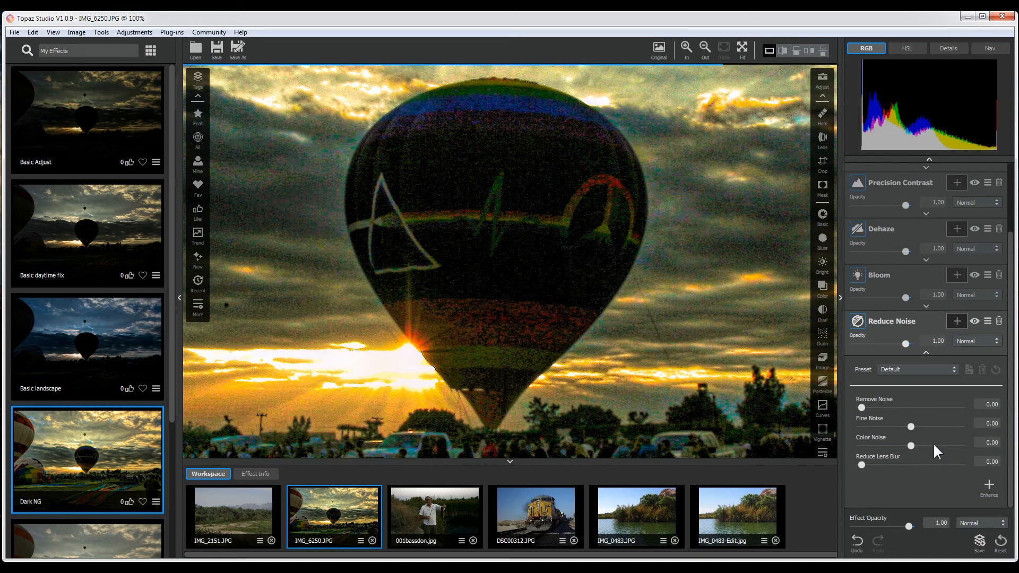
click(954, 368)
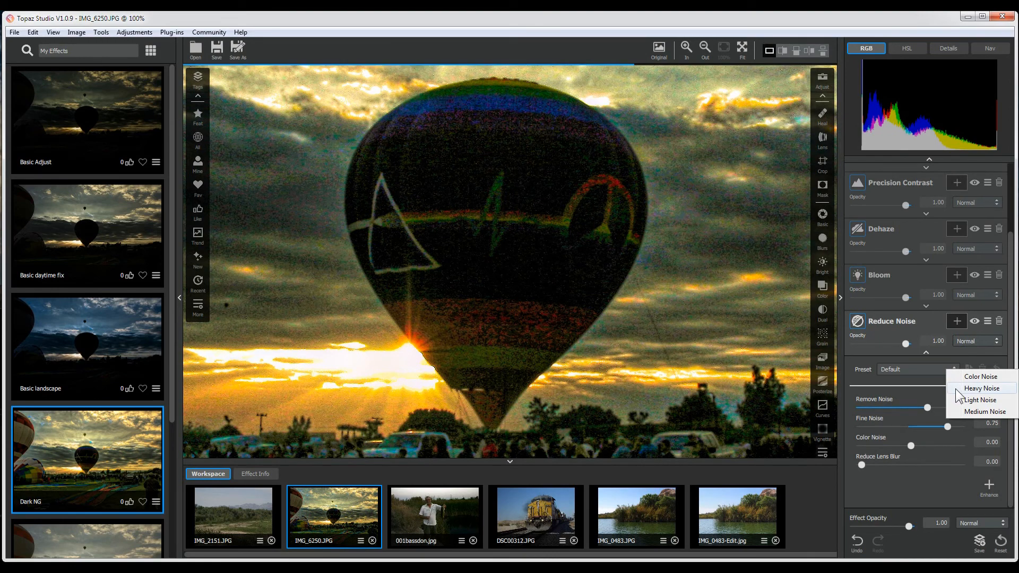
click(955, 389)
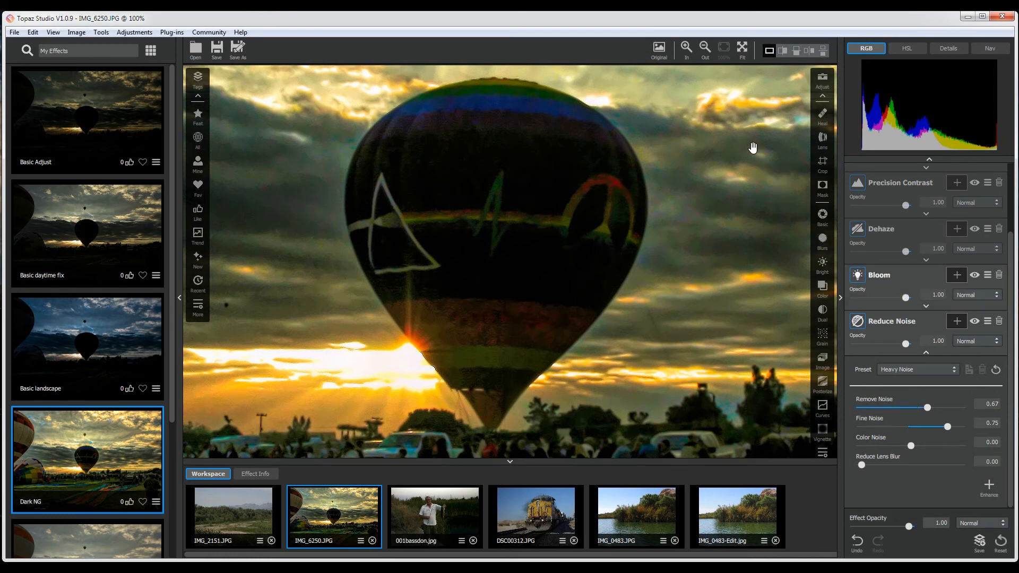
- Compare the whole balloon photo with its original and review the Precision Contrast settings in its adjustment stack
click(743, 50)
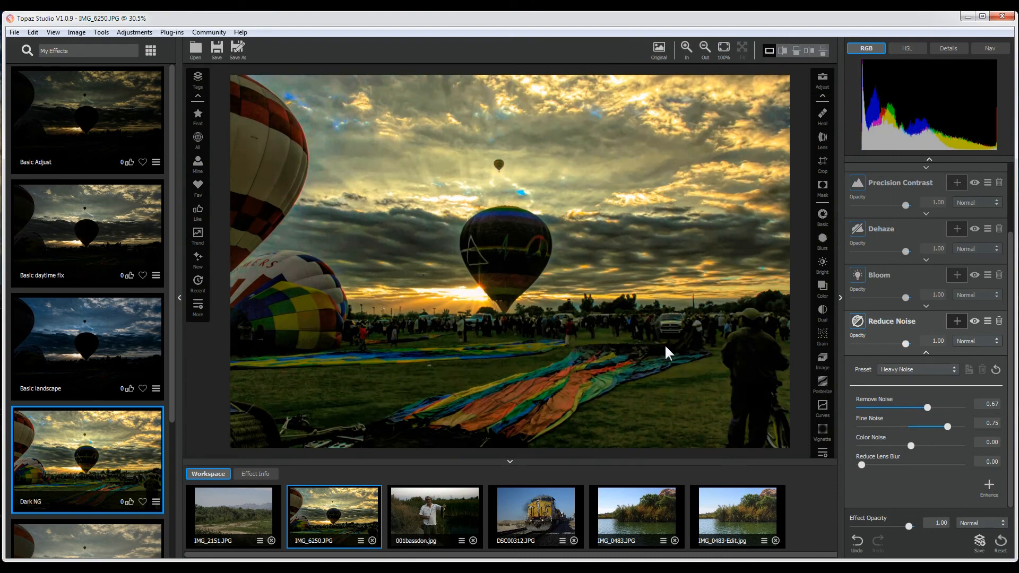
click(642, 277)
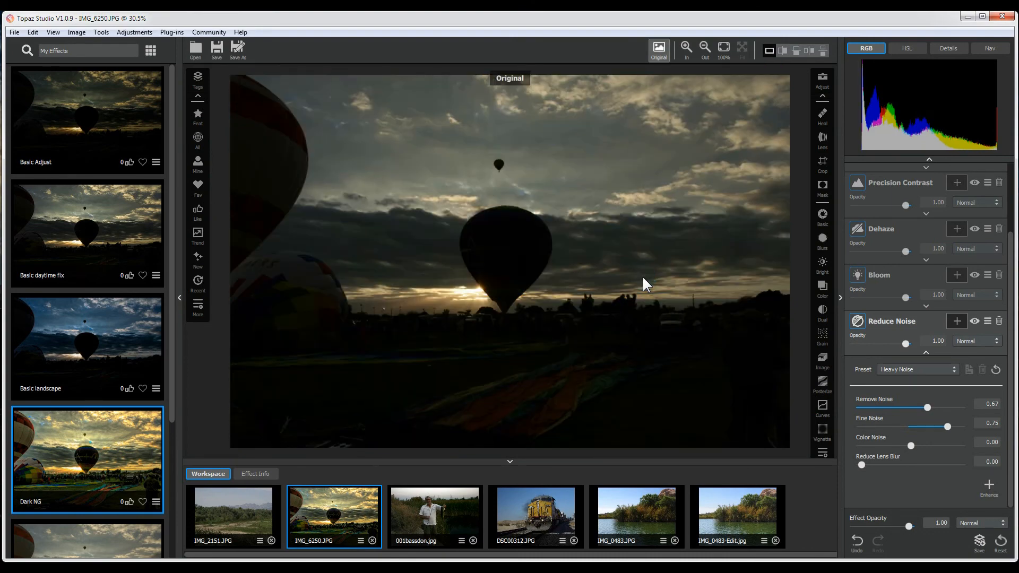
click(642, 275)
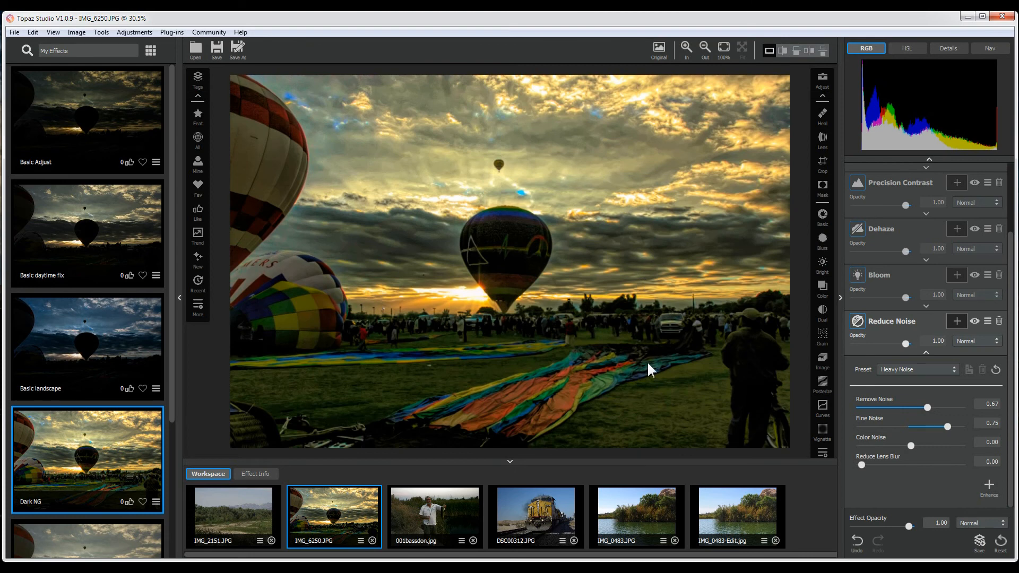
click(675, 366)
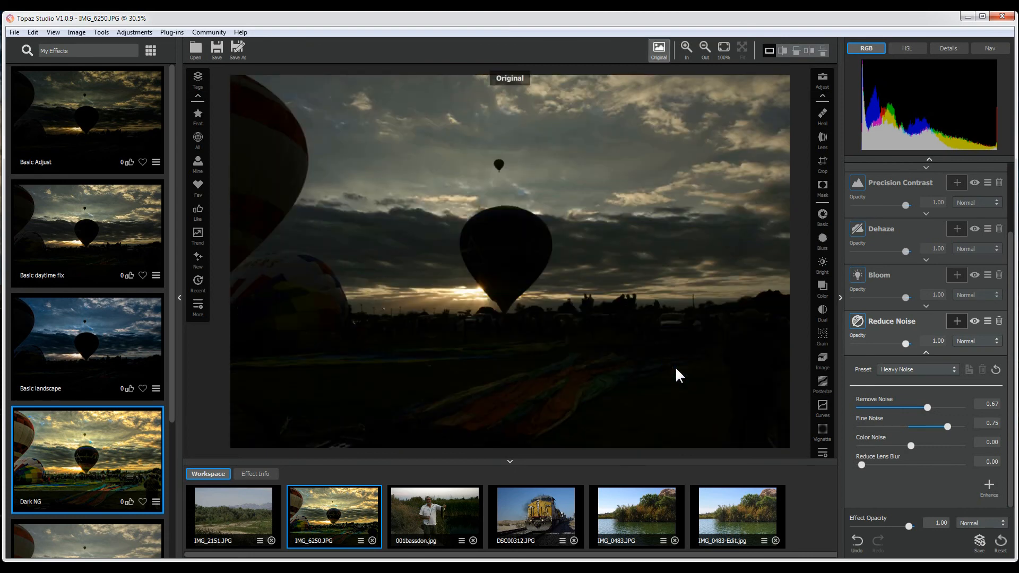
click(675, 366)
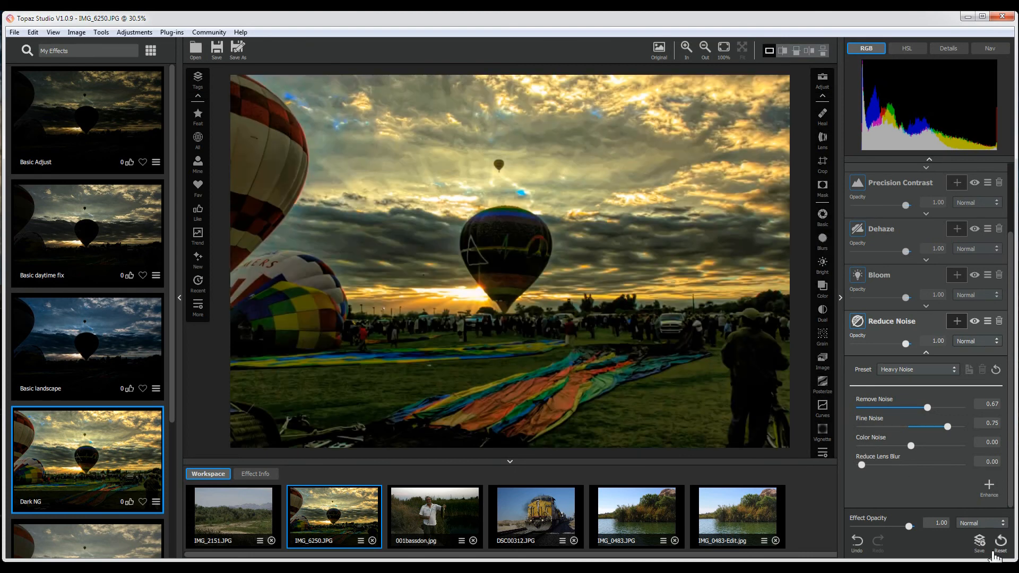
click(926, 215)
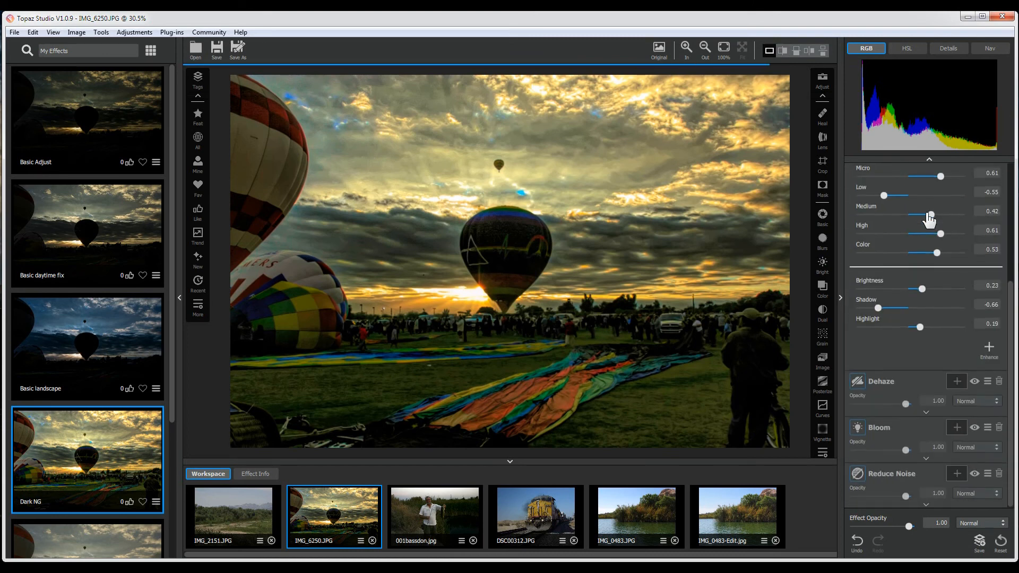
click(928, 161)
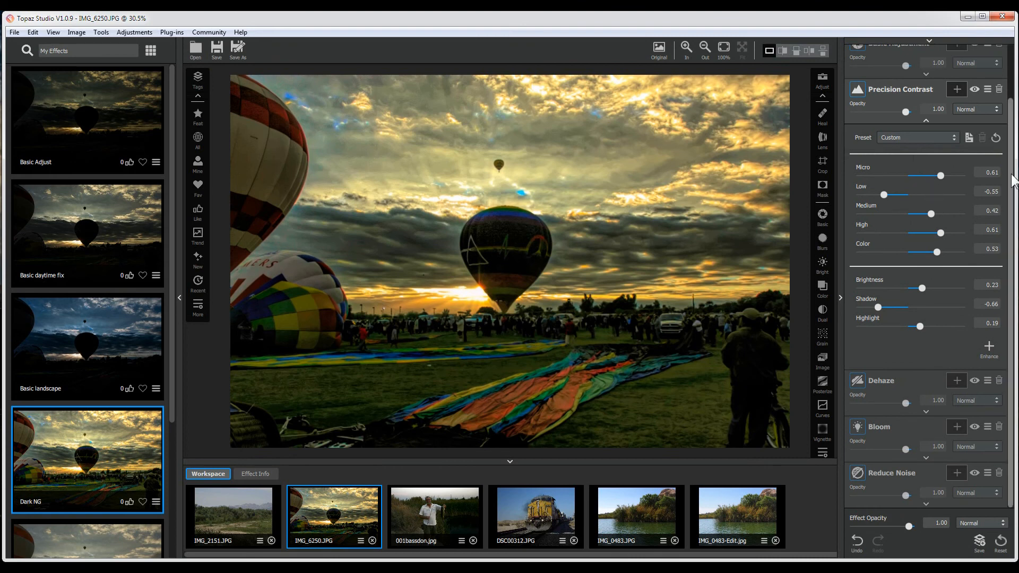
scroll(1011, 181, up, 2)
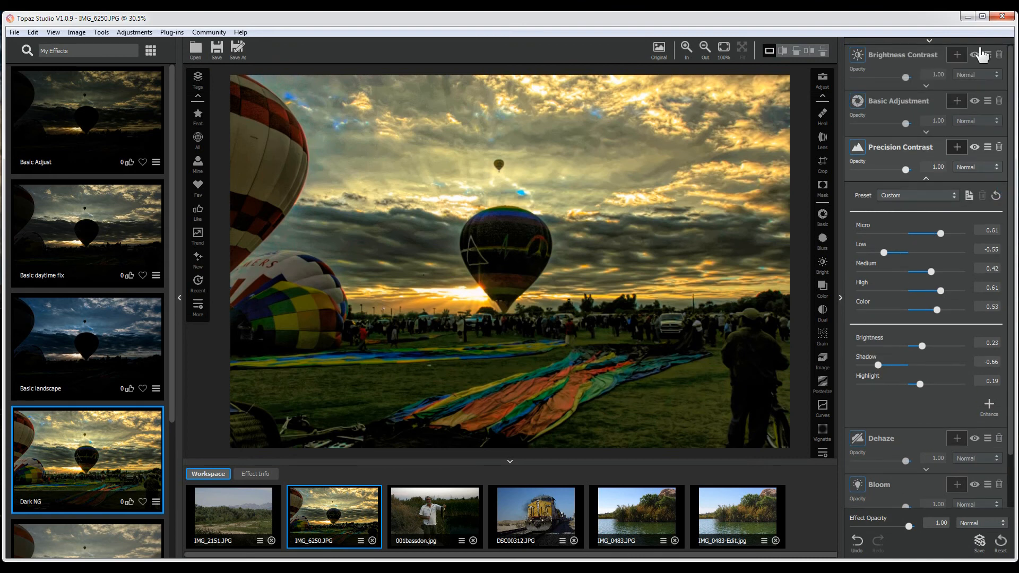
click(929, 40)
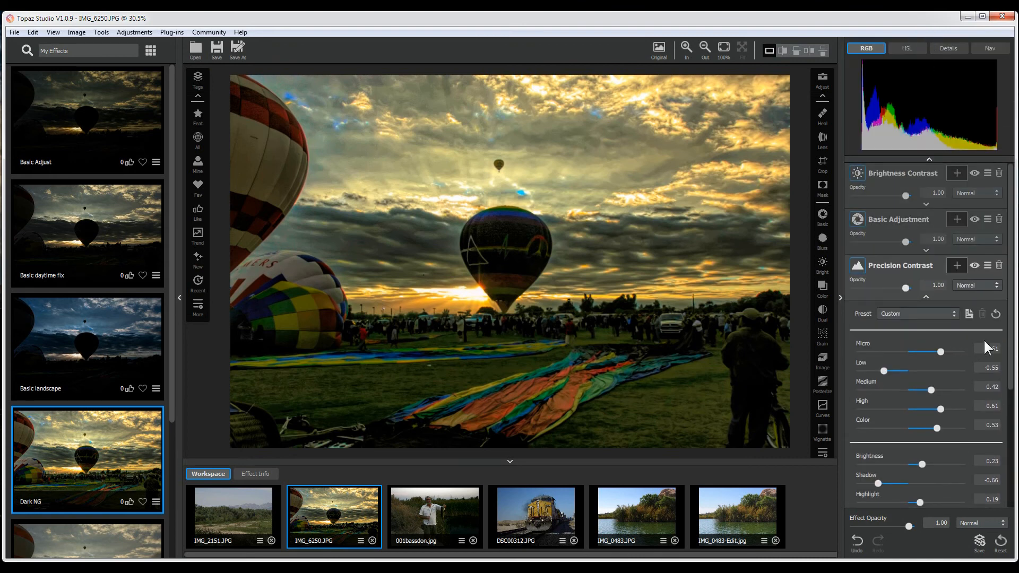
scroll(1012, 342, down, 5)
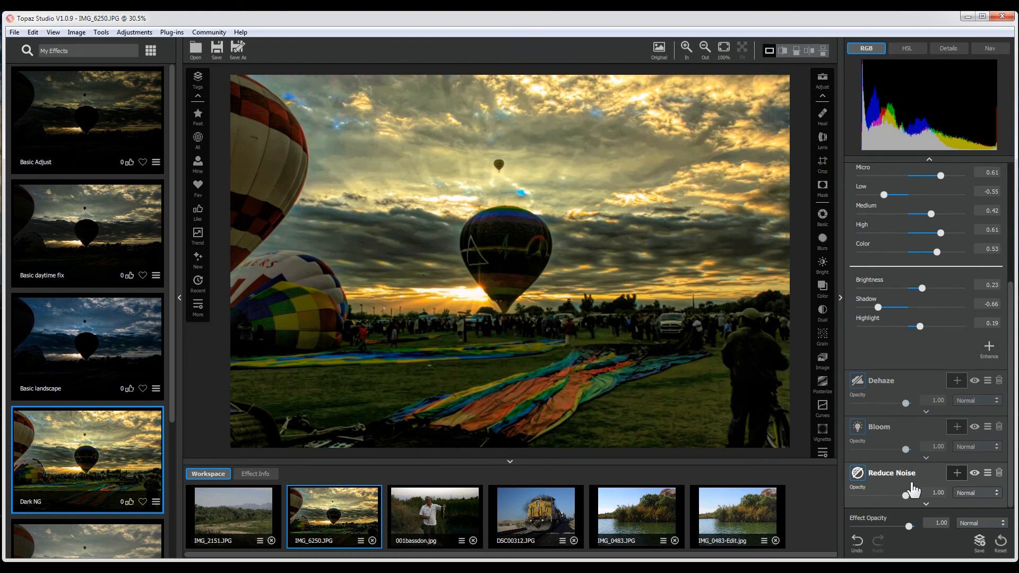
- Reset the adjustments on the balloon photo and switch to the train photo DSC00312.JPG
click(1000, 541)
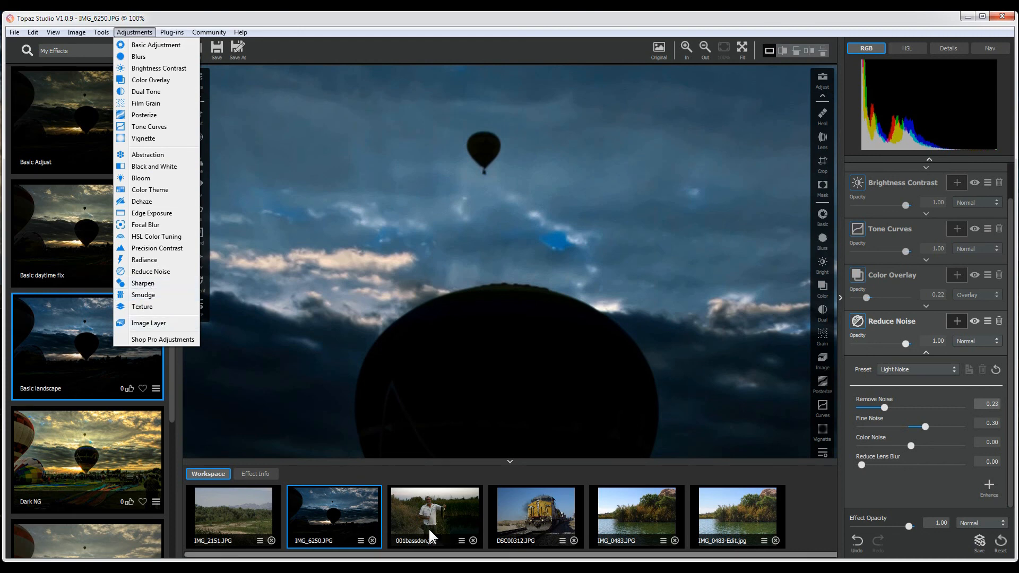
click(536, 520)
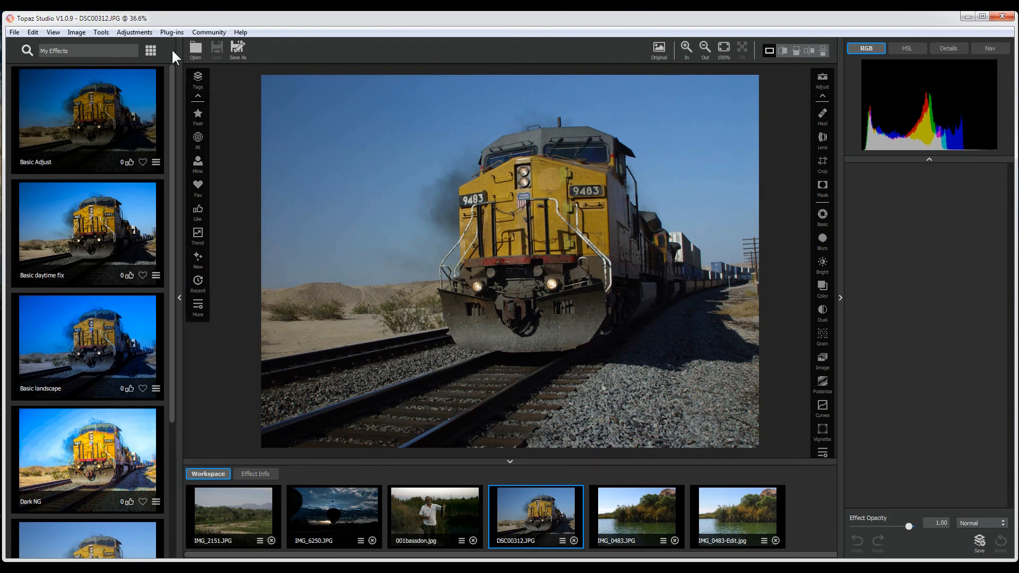
- Add a Sharpen adjustment to the train photo using the Extra Sharp preset and compare it with the original
click(135, 31)
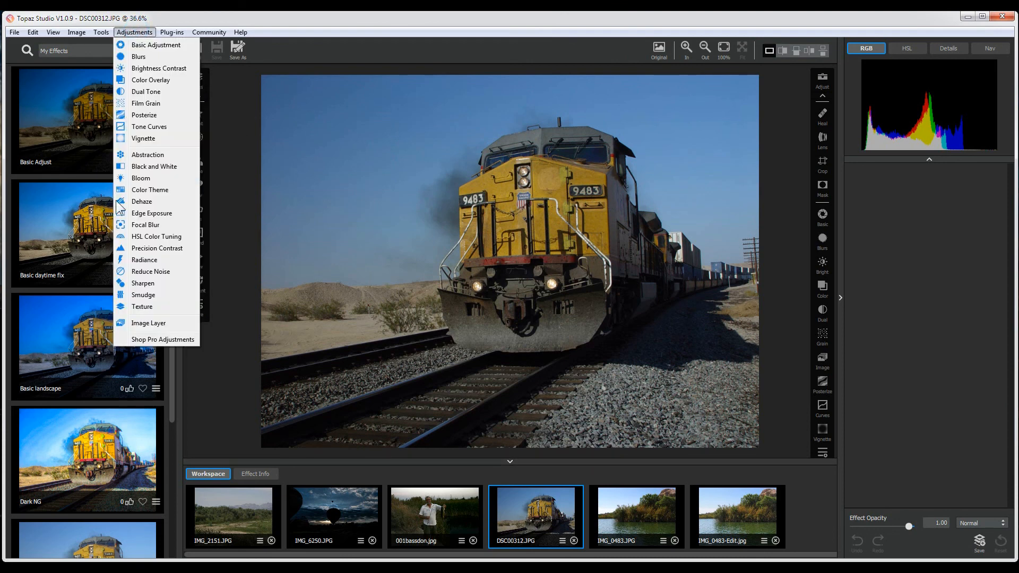
click(152, 283)
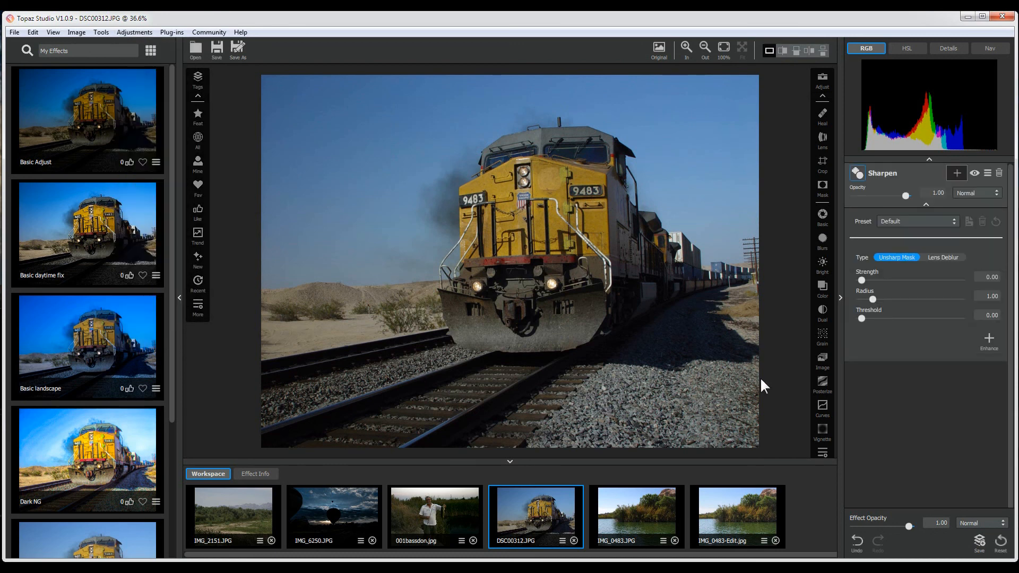
click(953, 221)
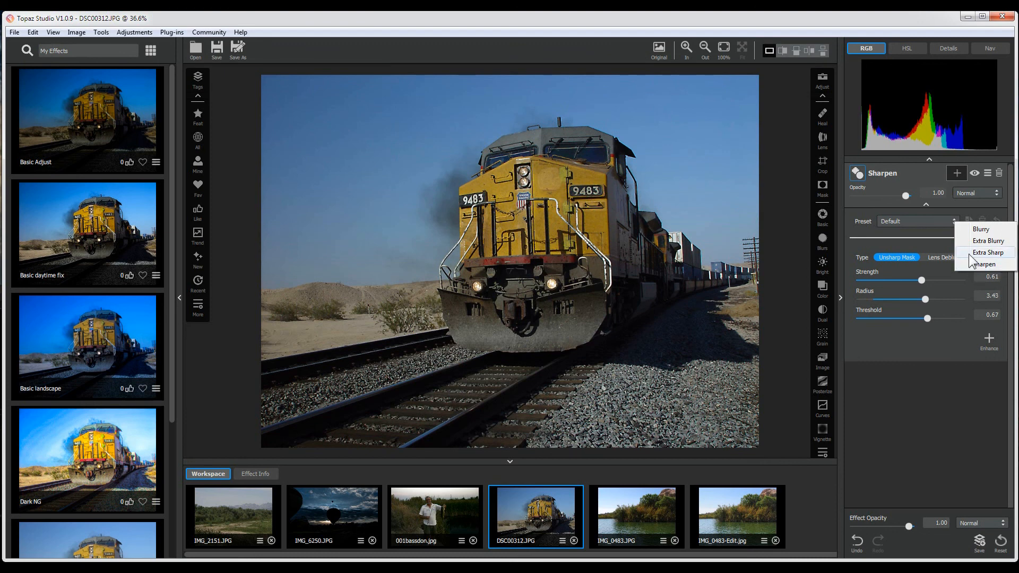
click(969, 254)
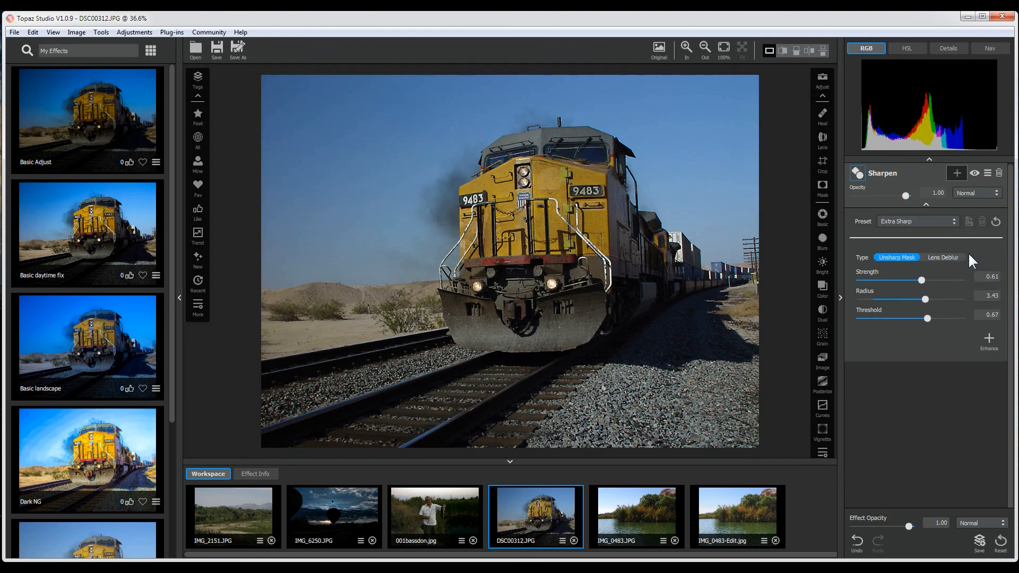
click(622, 355)
click(649, 372)
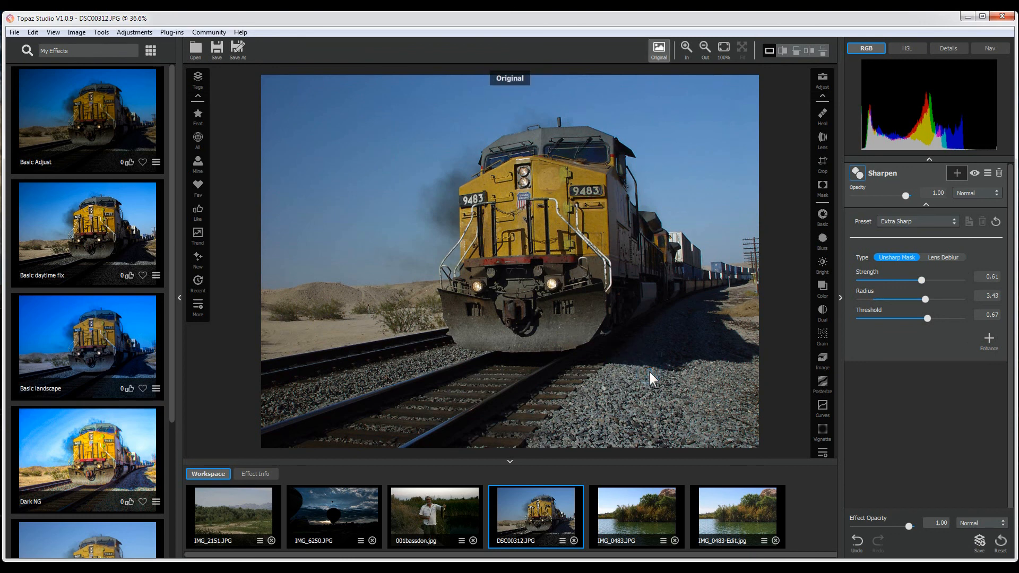
click(694, 385)
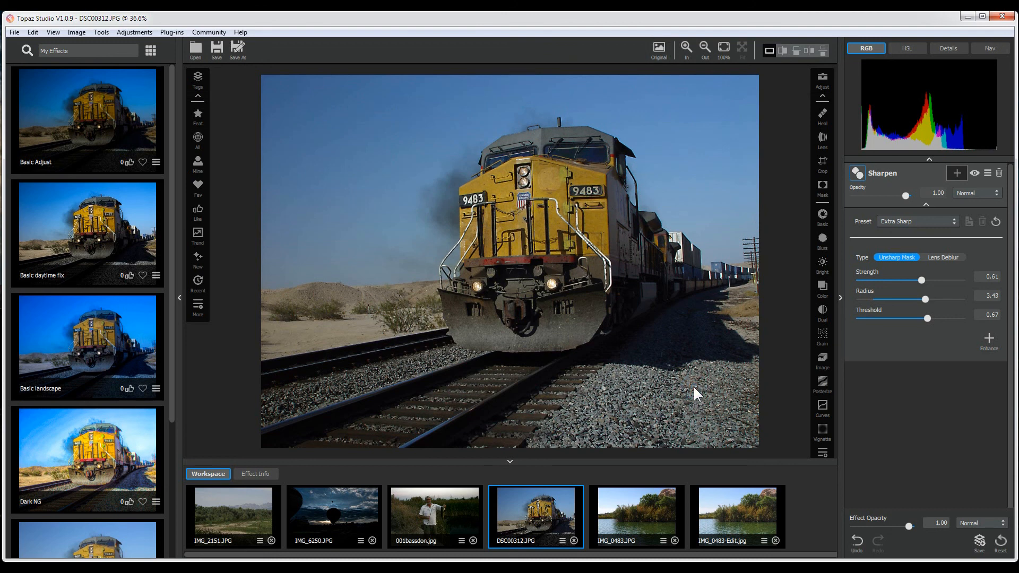
click(694, 386)
click(135, 32)
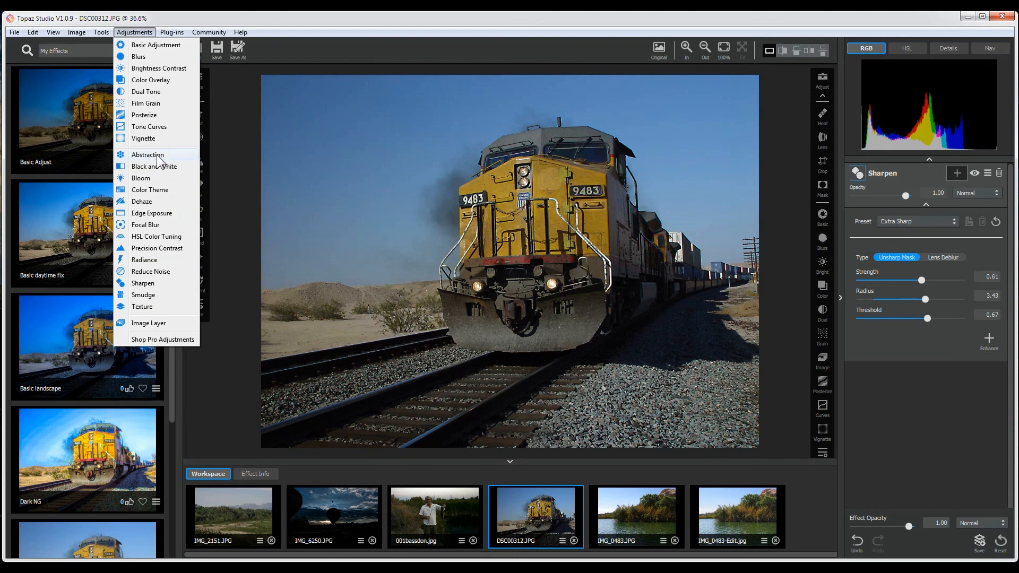
click(539, 21)
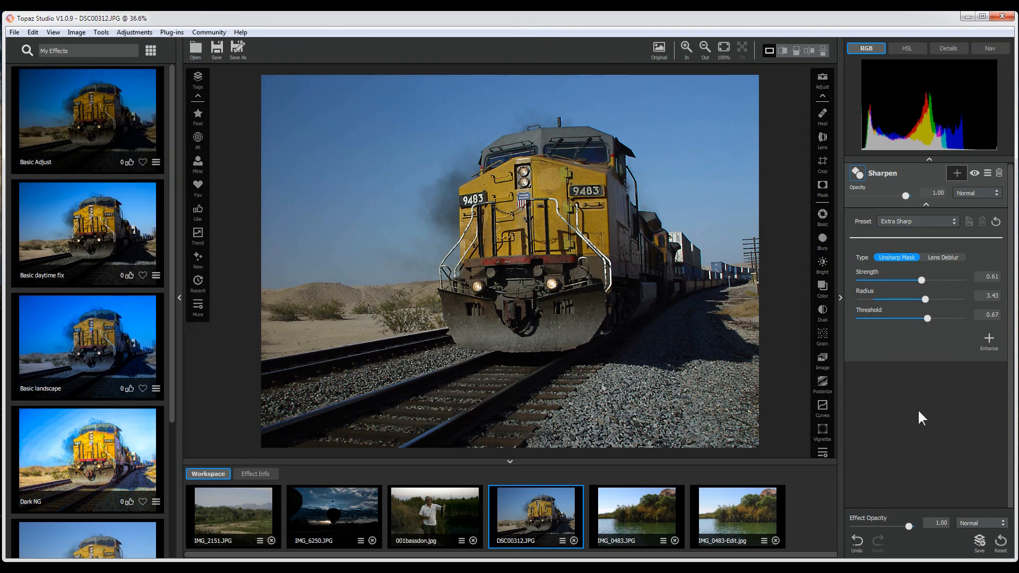
click(169, 32)
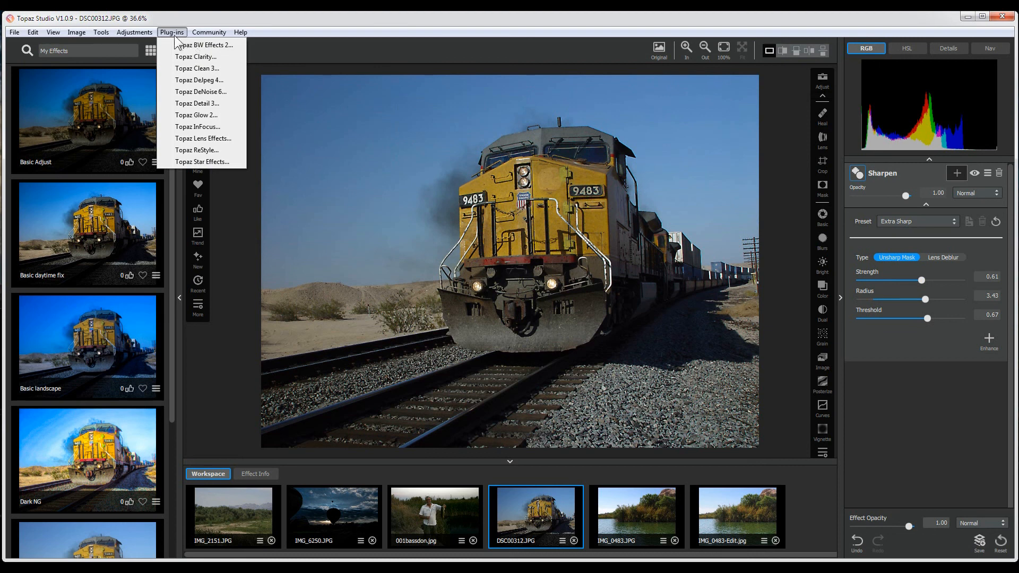
key(Escape)
key(Right)
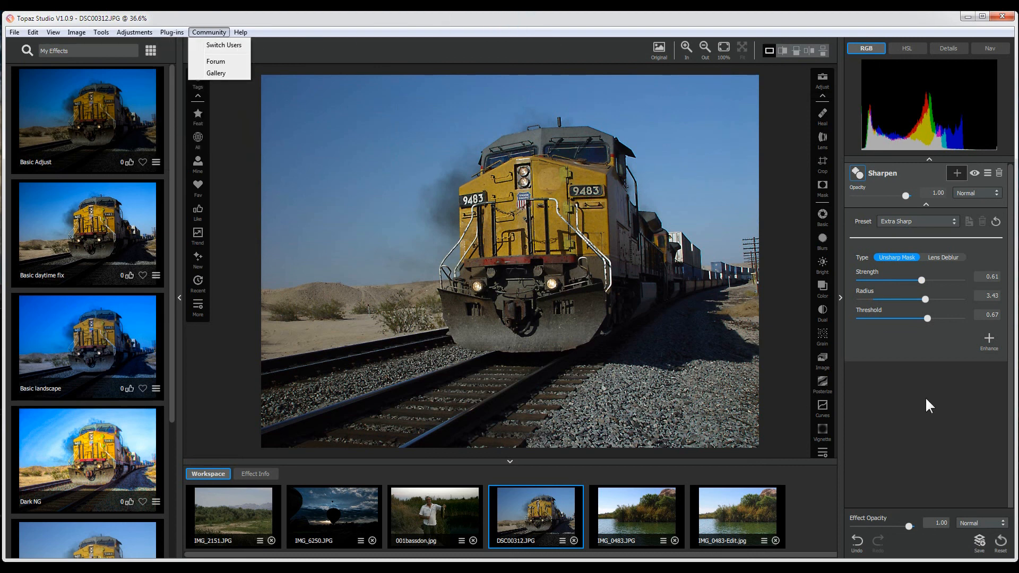
click(937, 408)
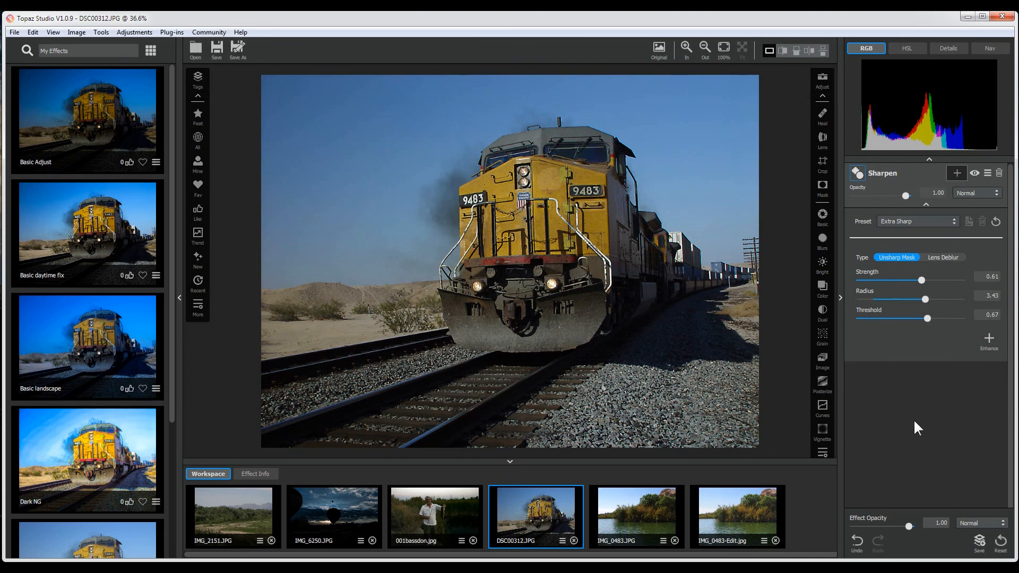